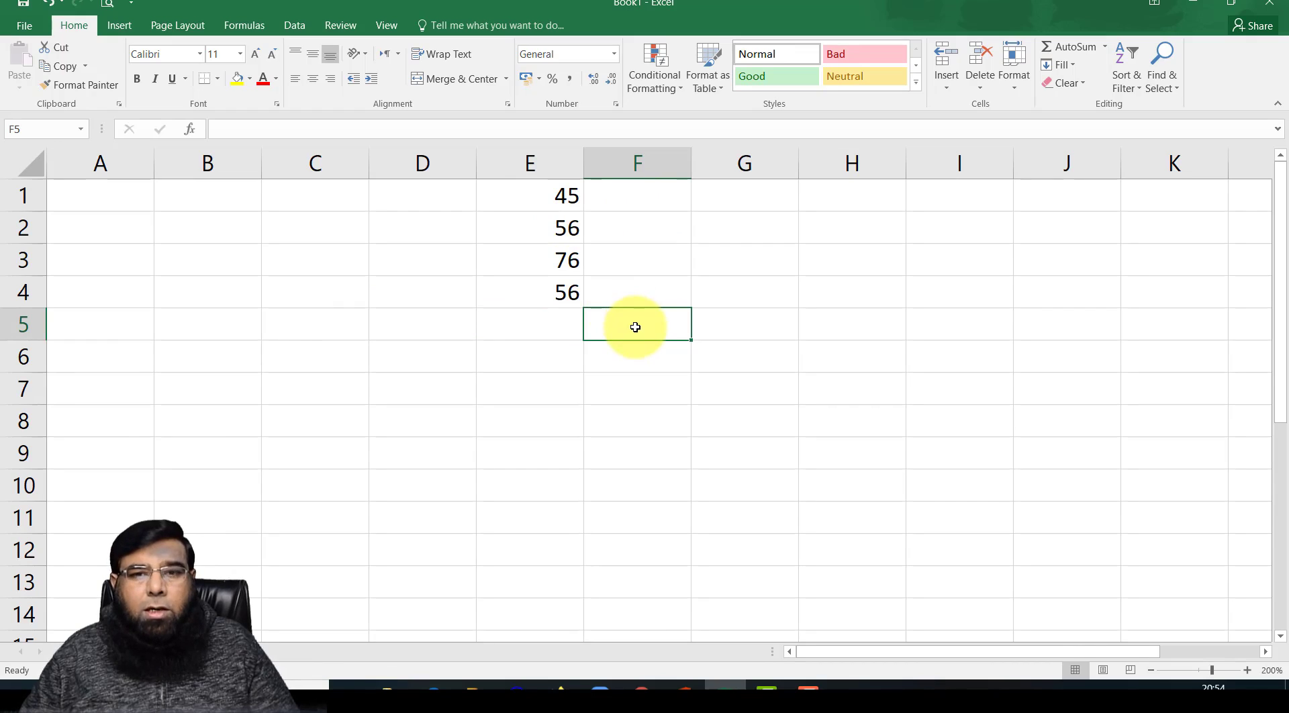
# Add the four numbers in column E by entering the formula =E1+E2+E3+E4 in cell F5
pyautogui.click(554, 193)
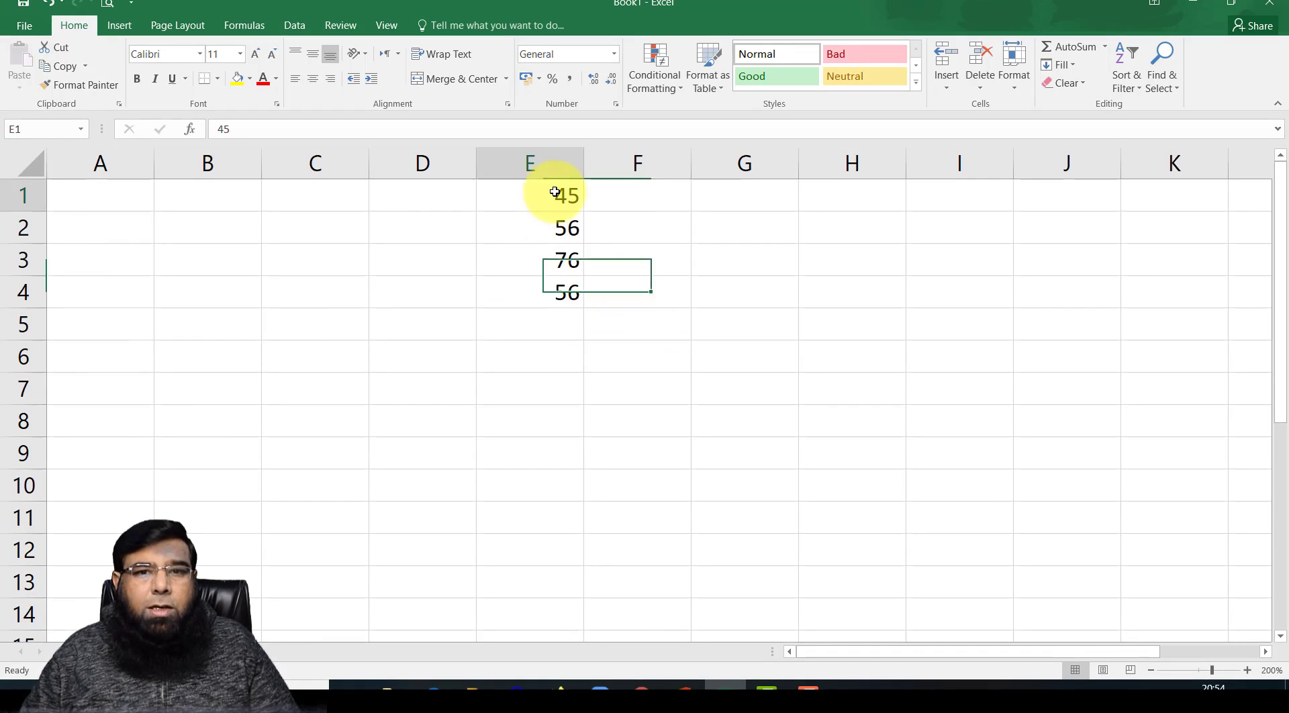
pyautogui.click(554, 231)
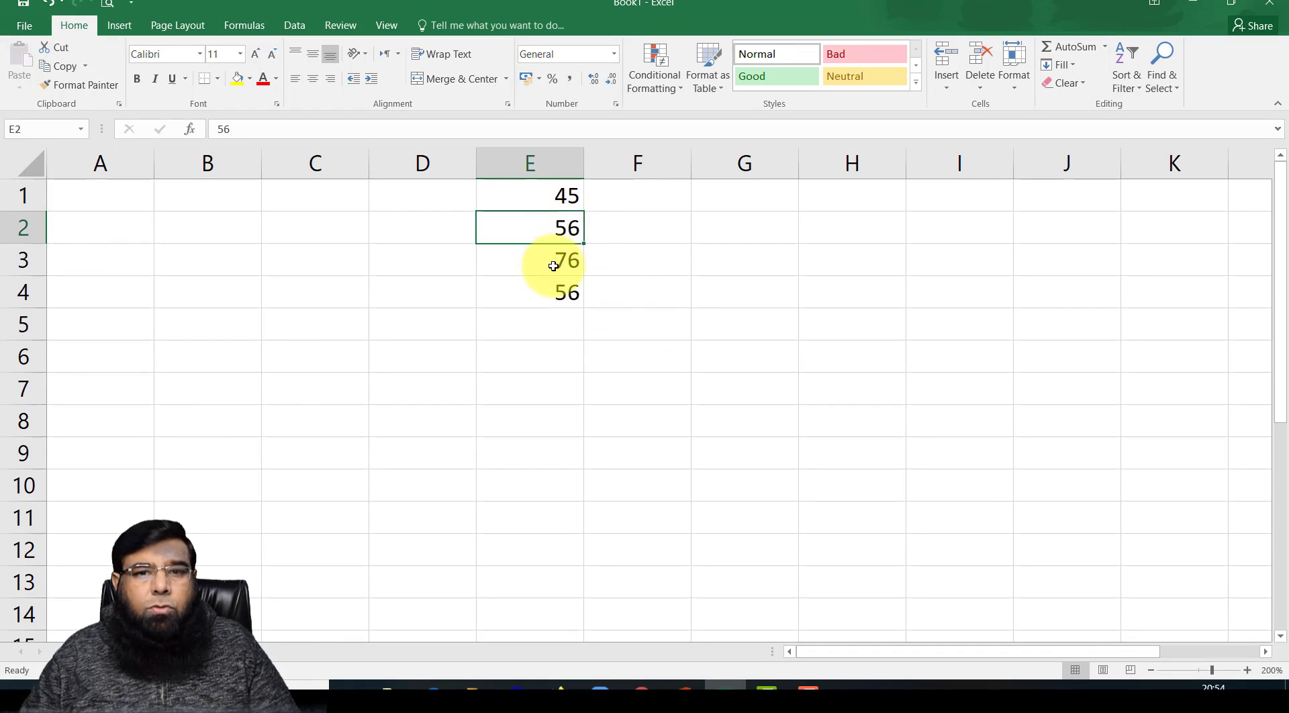
pyautogui.click(554, 261)
pyautogui.click(556, 293)
pyautogui.click(671, 335)
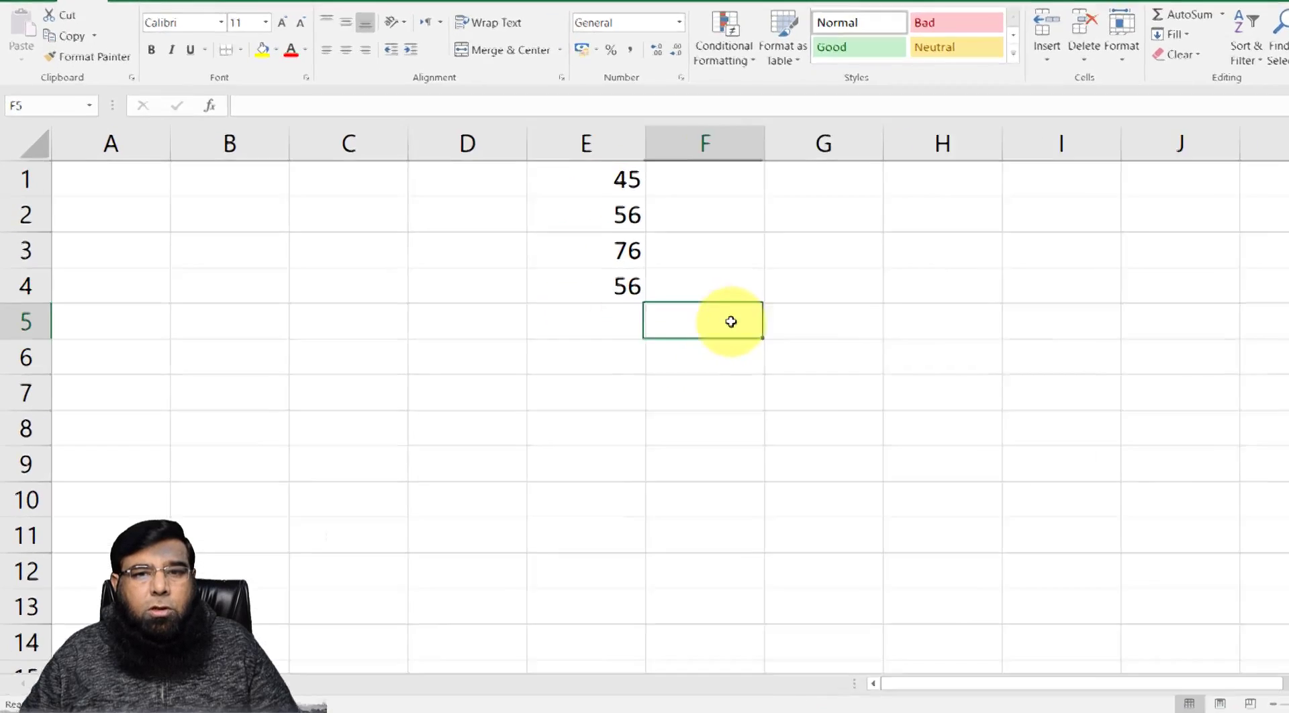
pyautogui.write('=')
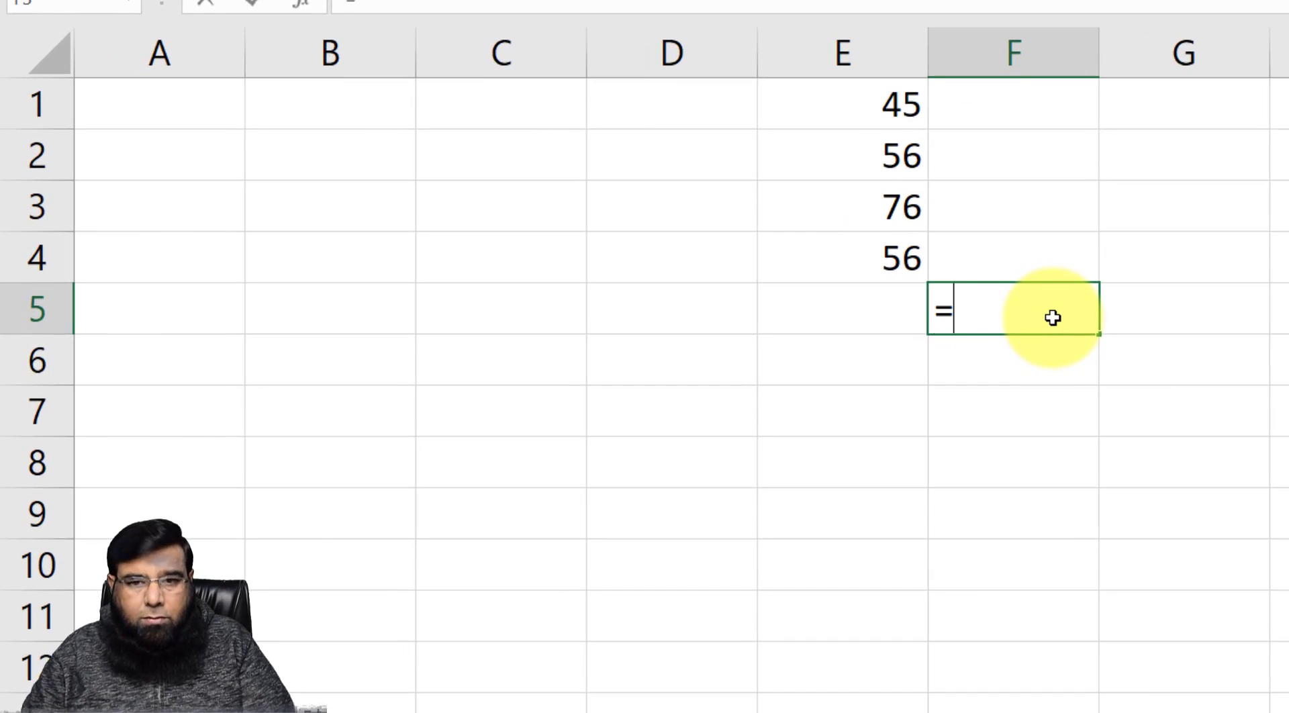
pyautogui.write('E1')
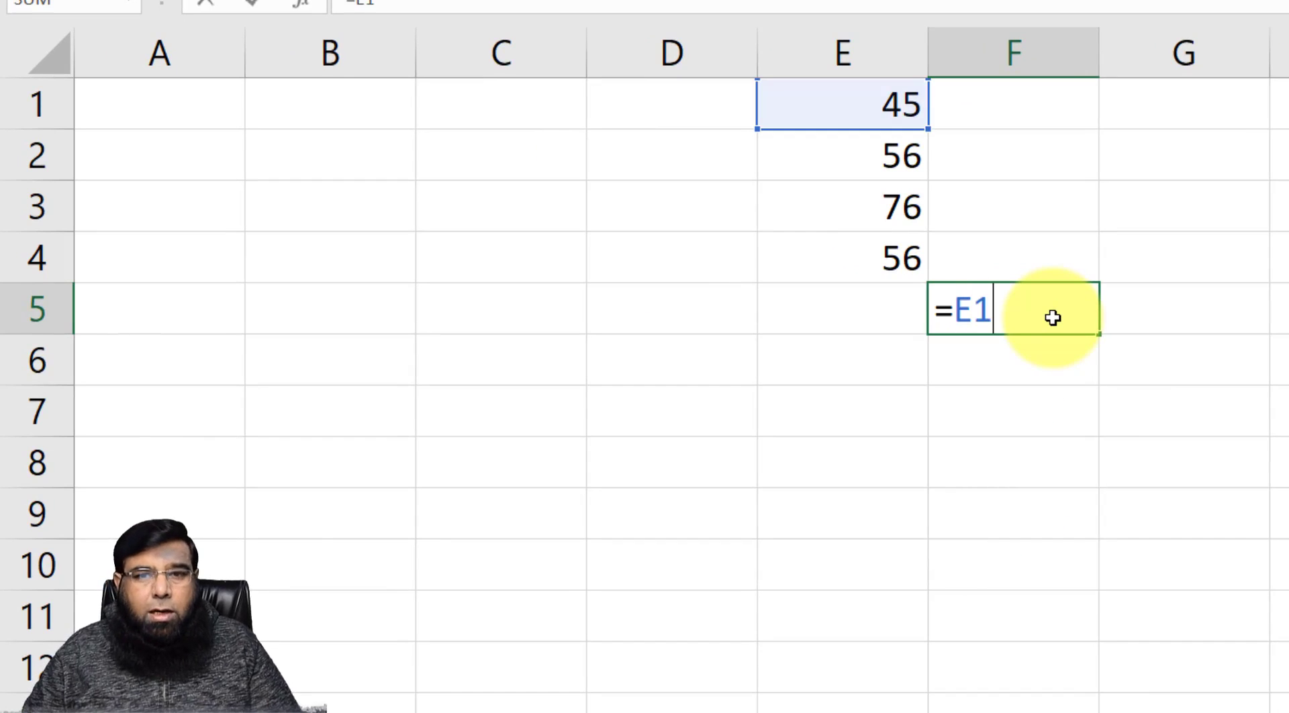
pyautogui.write('+')
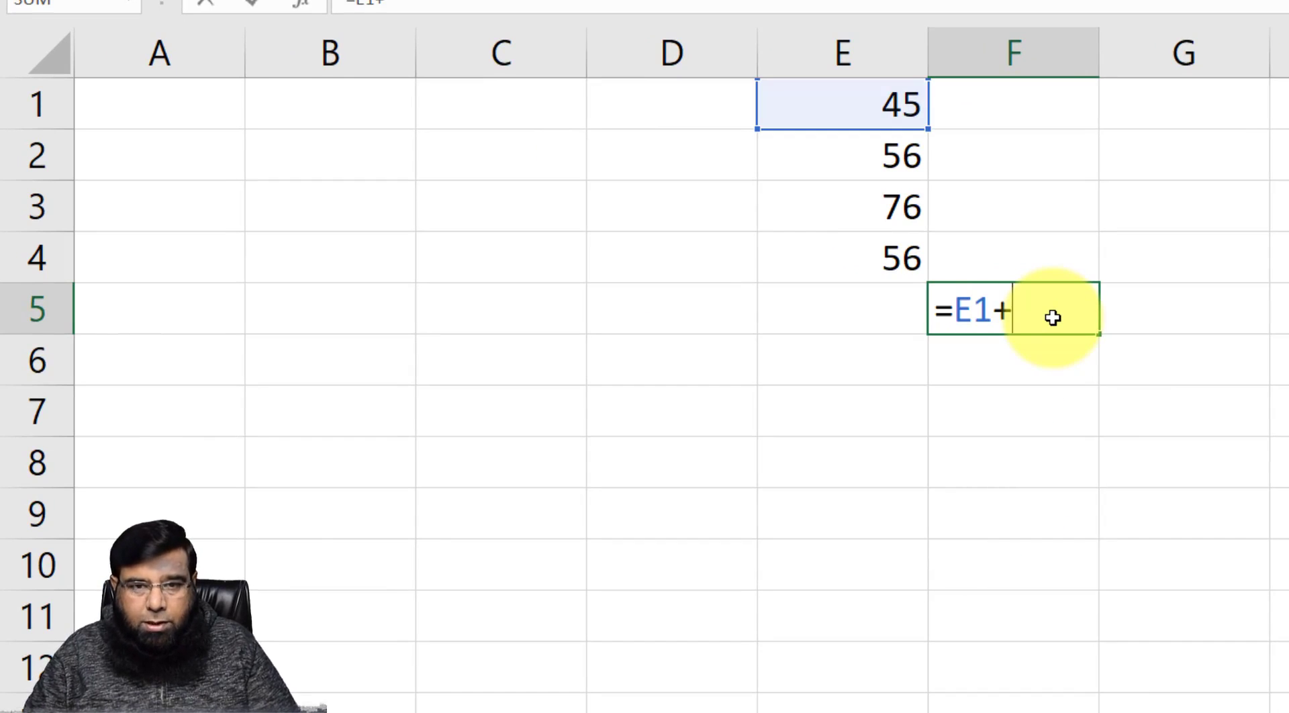
pyautogui.write('E2')
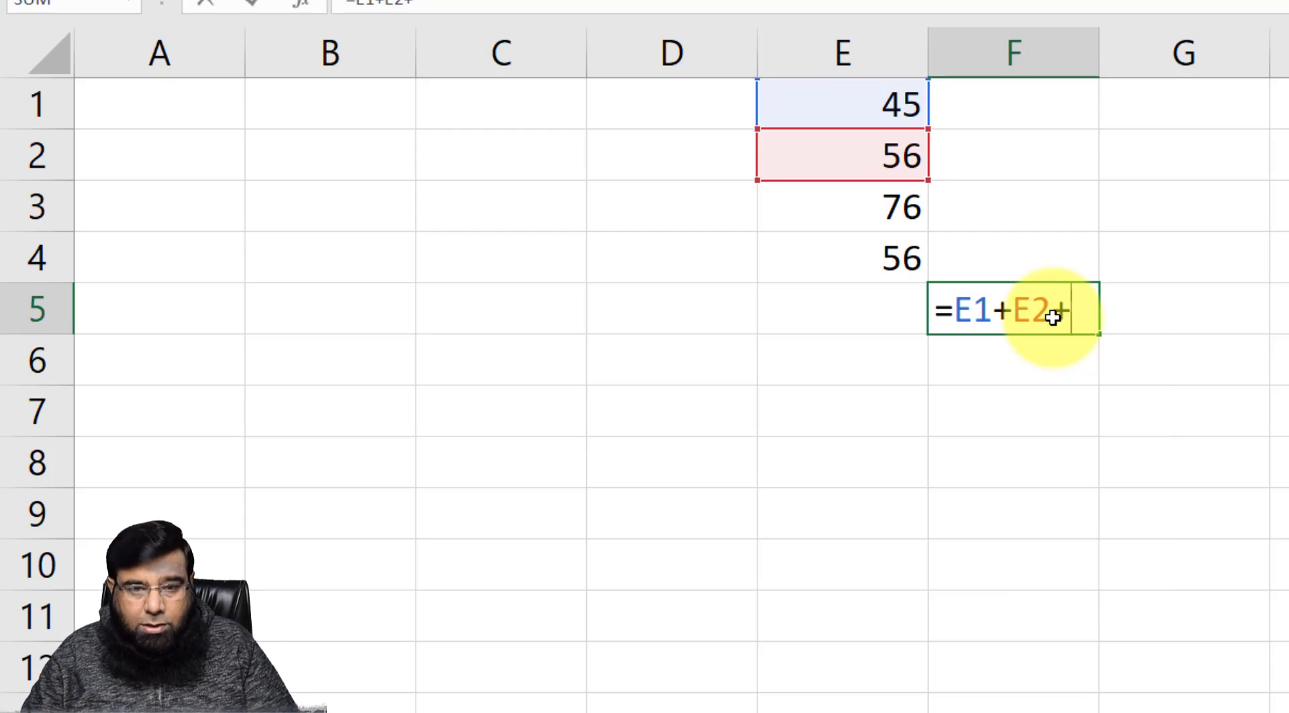
pyautogui.write('+E3+')
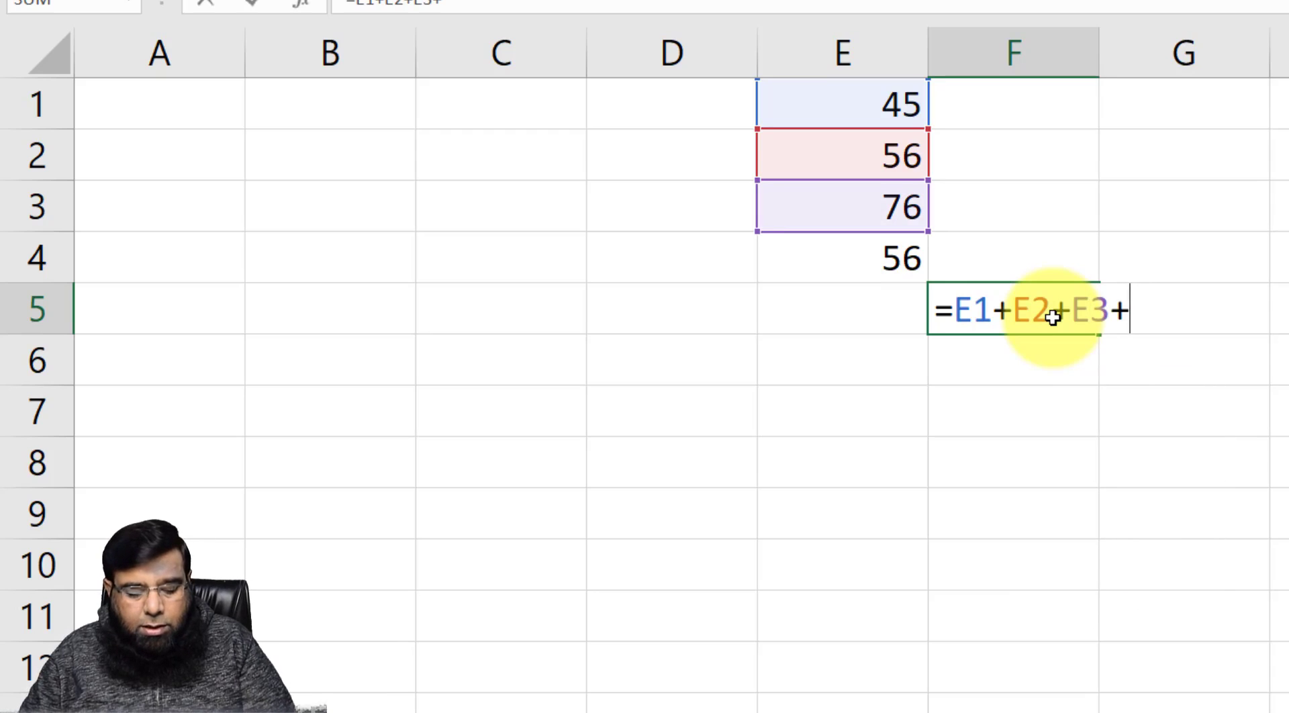
pyautogui.write('E4')
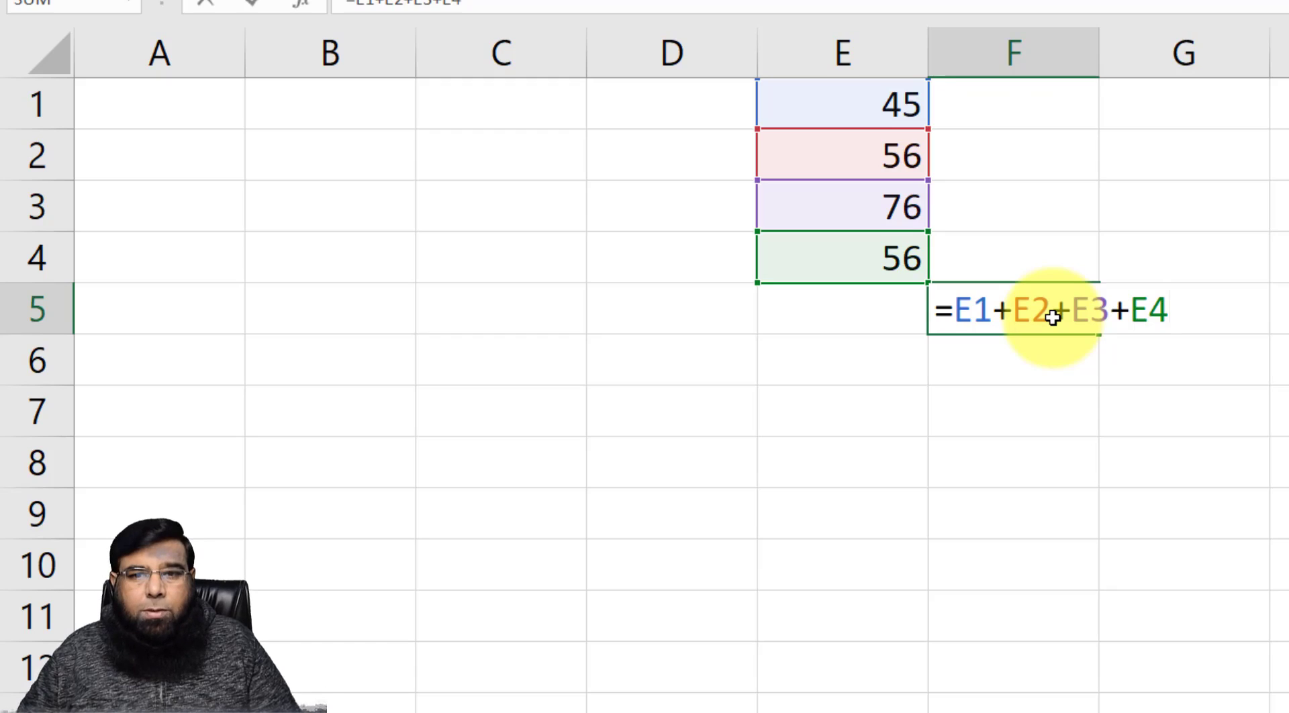
pyautogui.press('Return')
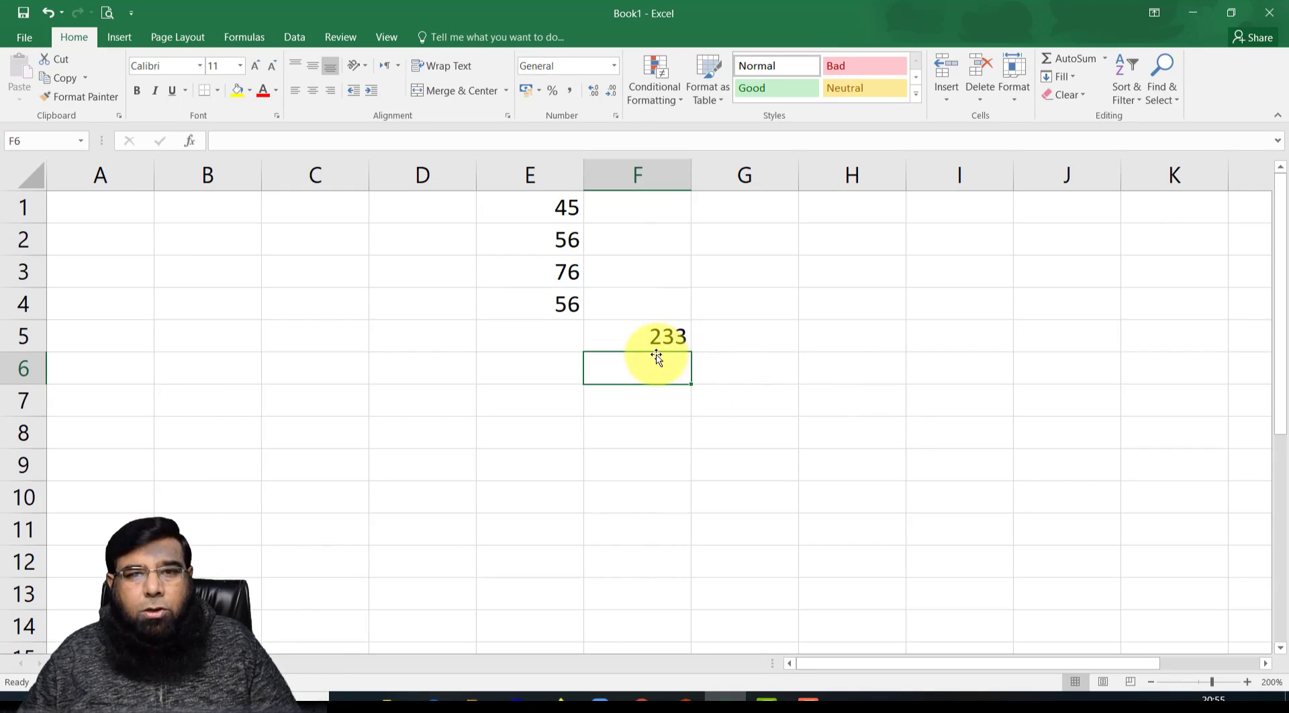
# Extend the number series in E1:E4 down to E14 and format the range as centred whole numbers
pyautogui.moveTo(566, 204); pyautogui.dragTo(555, 644)
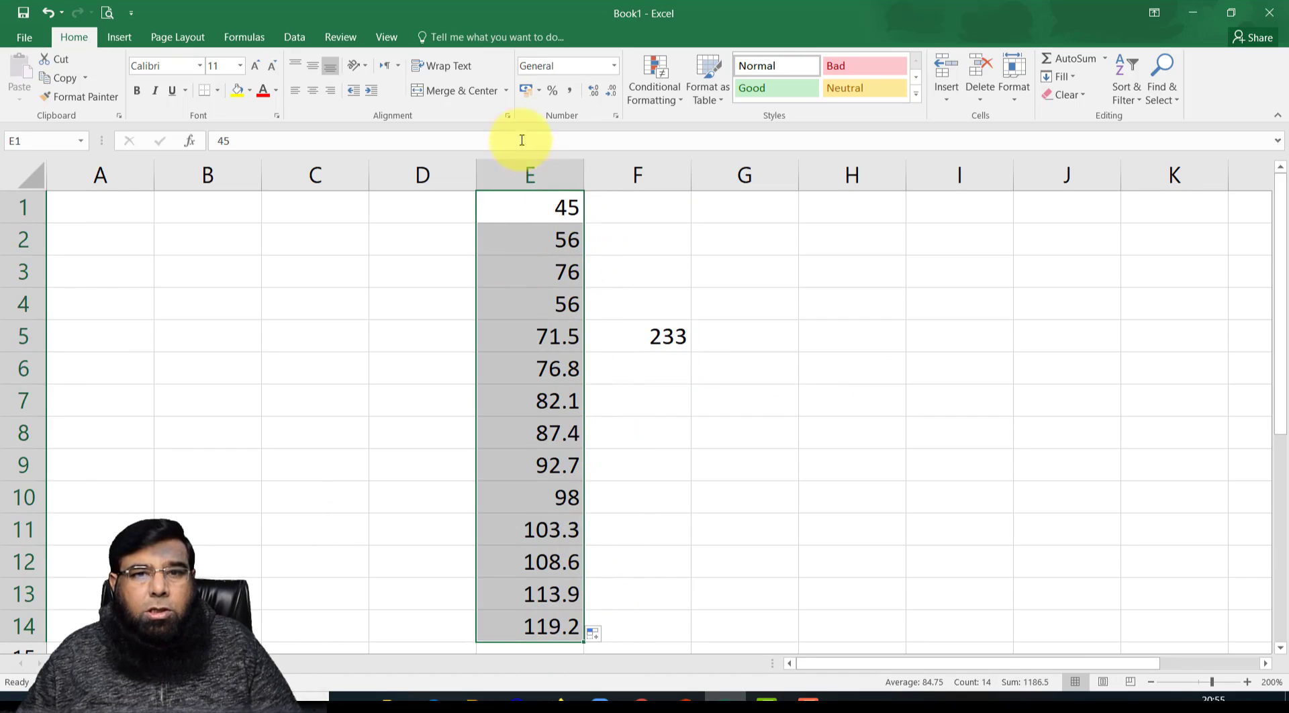
pyautogui.click(610, 93)
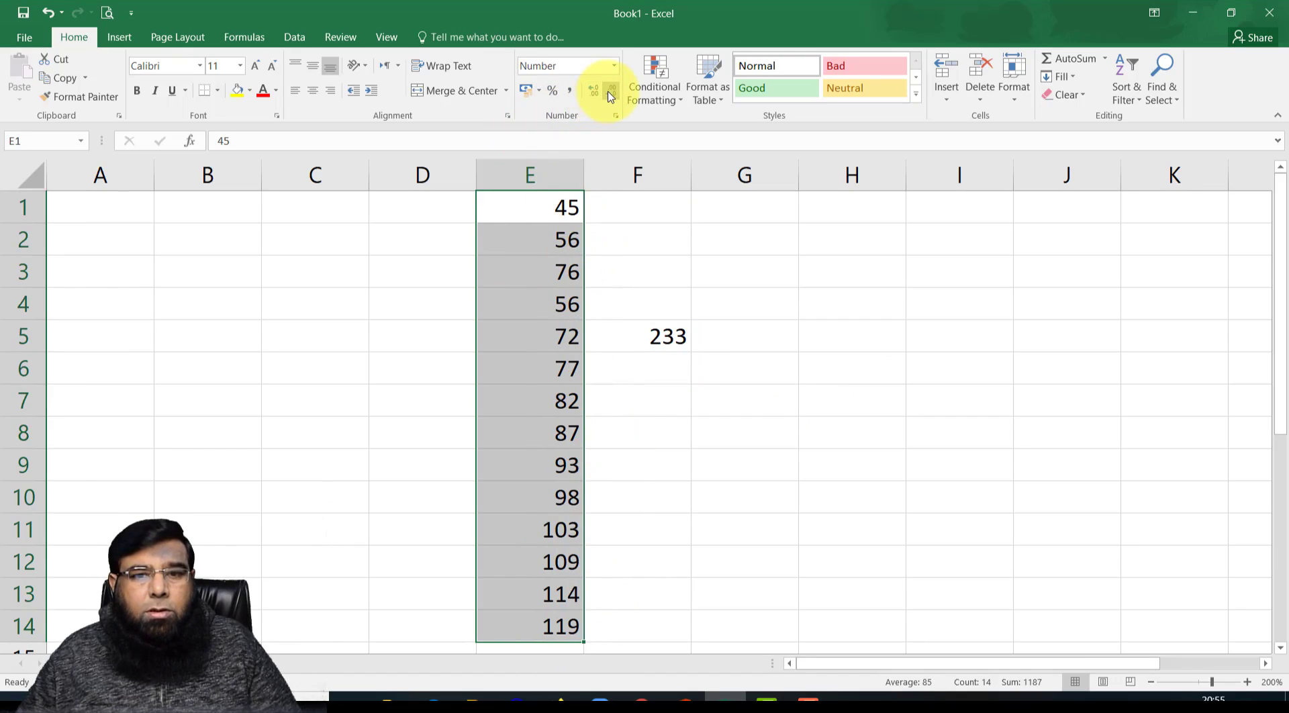
pyautogui.click(313, 89)
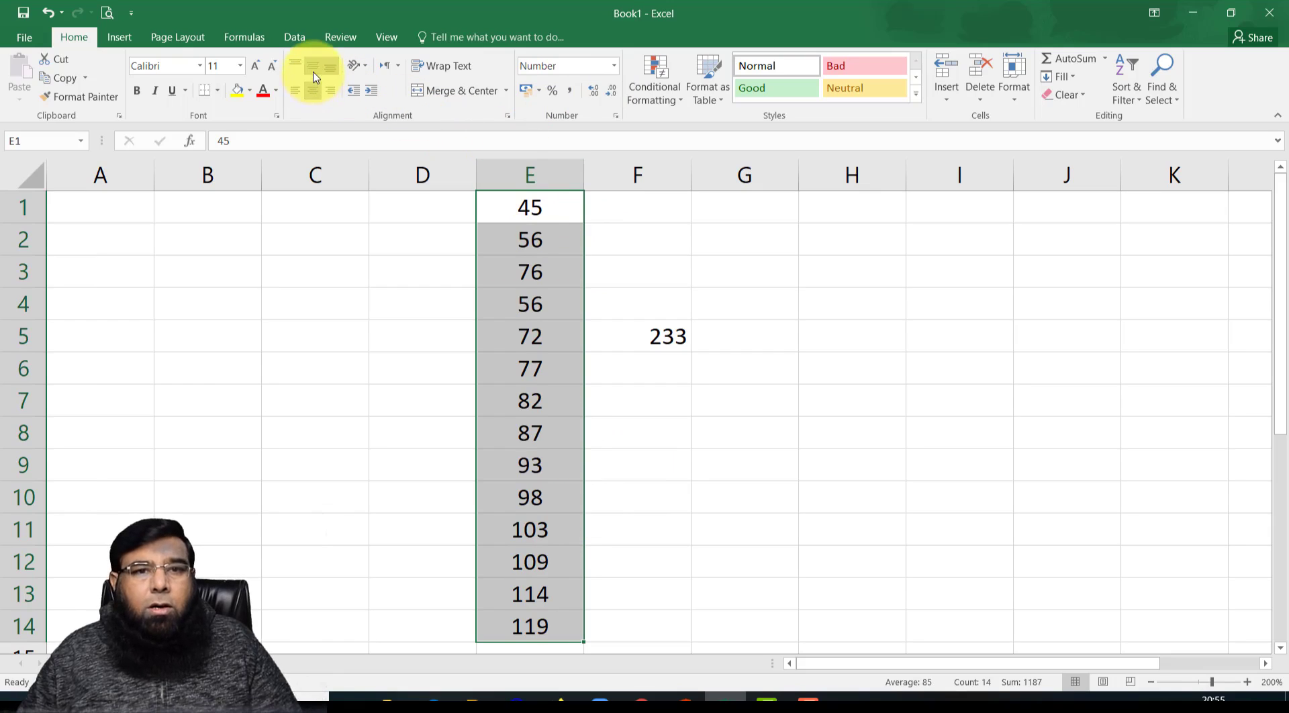
pyautogui.click(677, 535)
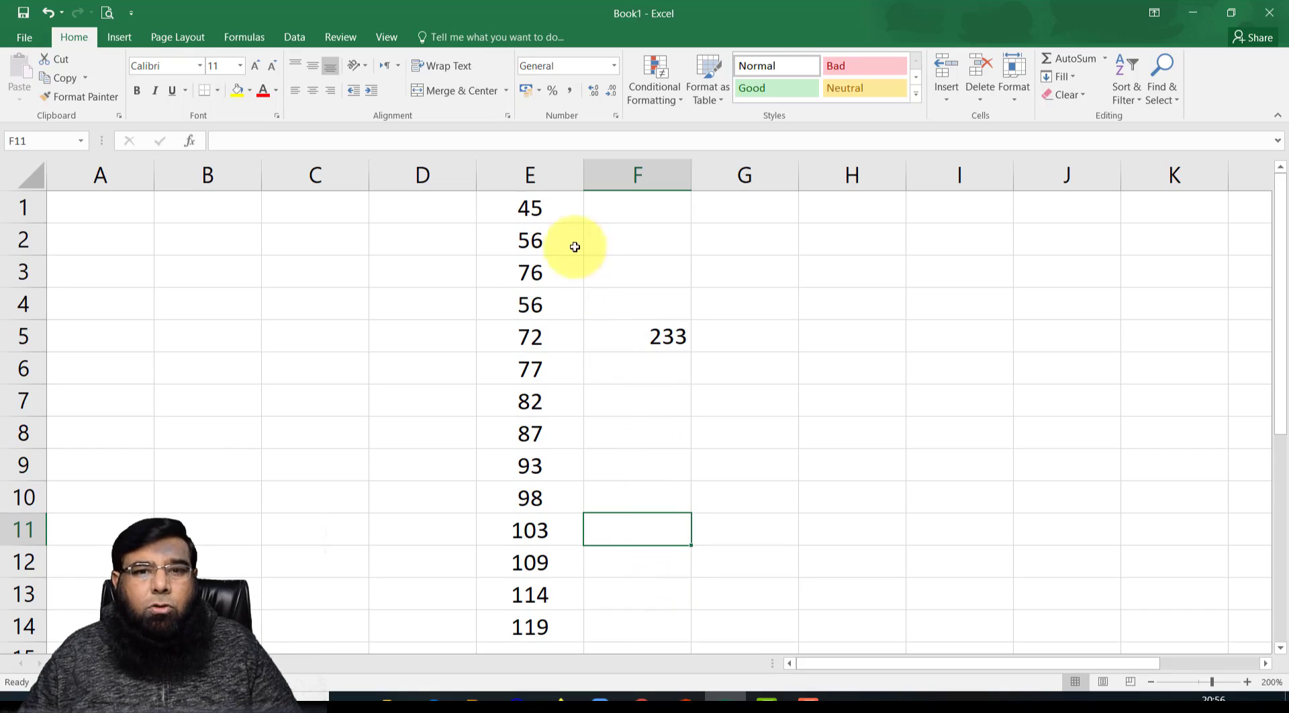
# Highlight the first and last numbers of the list, cells E1 and E14, with yellow fill
pyautogui.click(543, 208)
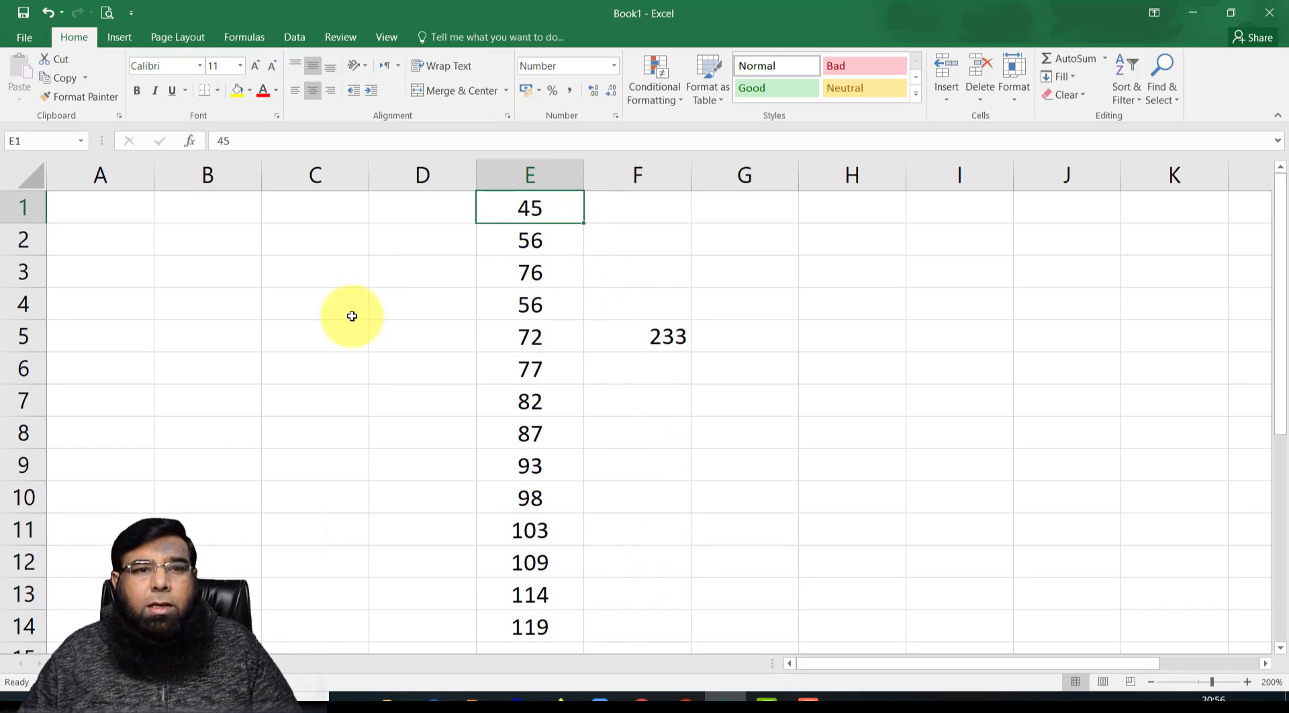
pyautogui.click(240, 96)
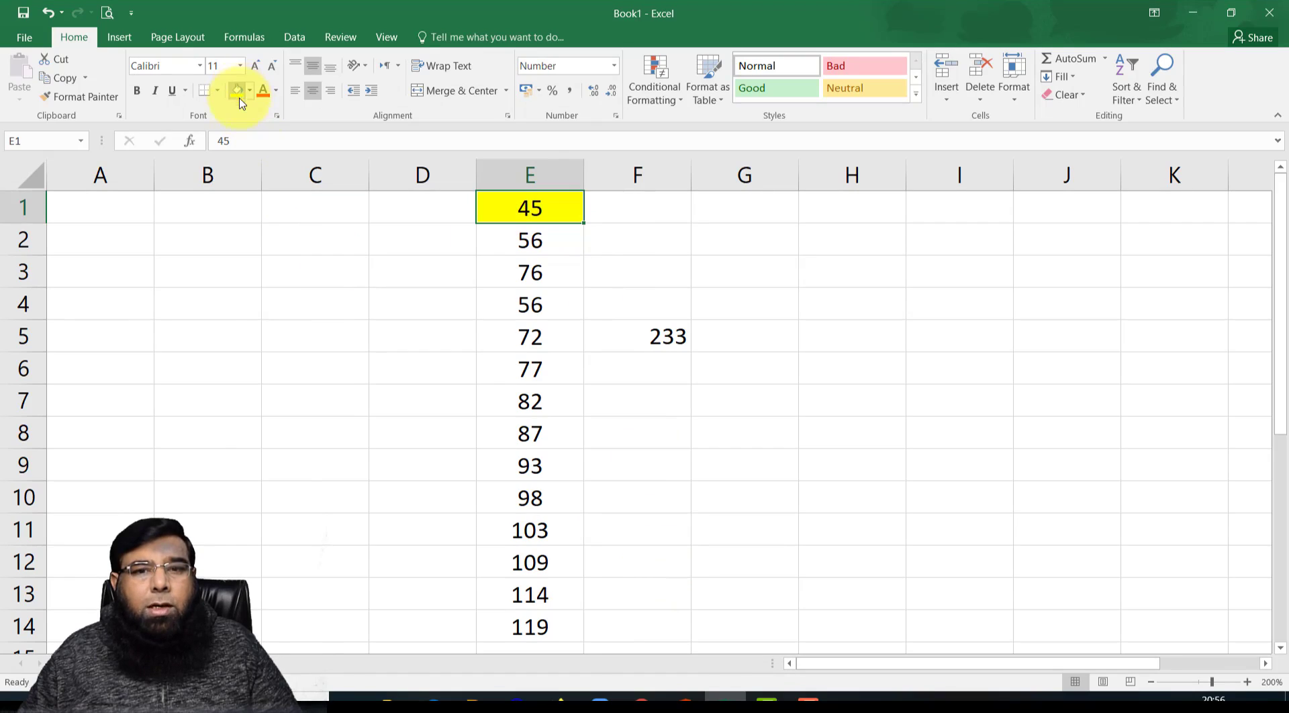
pyautogui.click(516, 626)
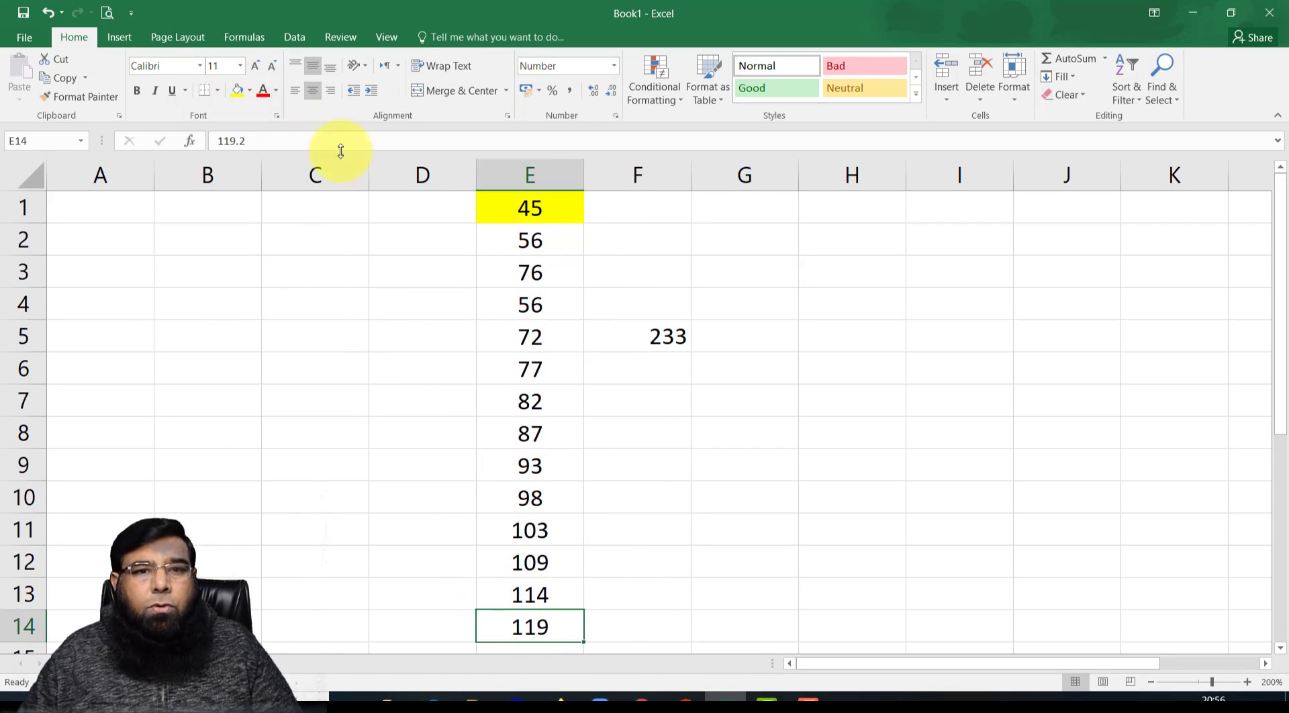
pyautogui.click(237, 90)
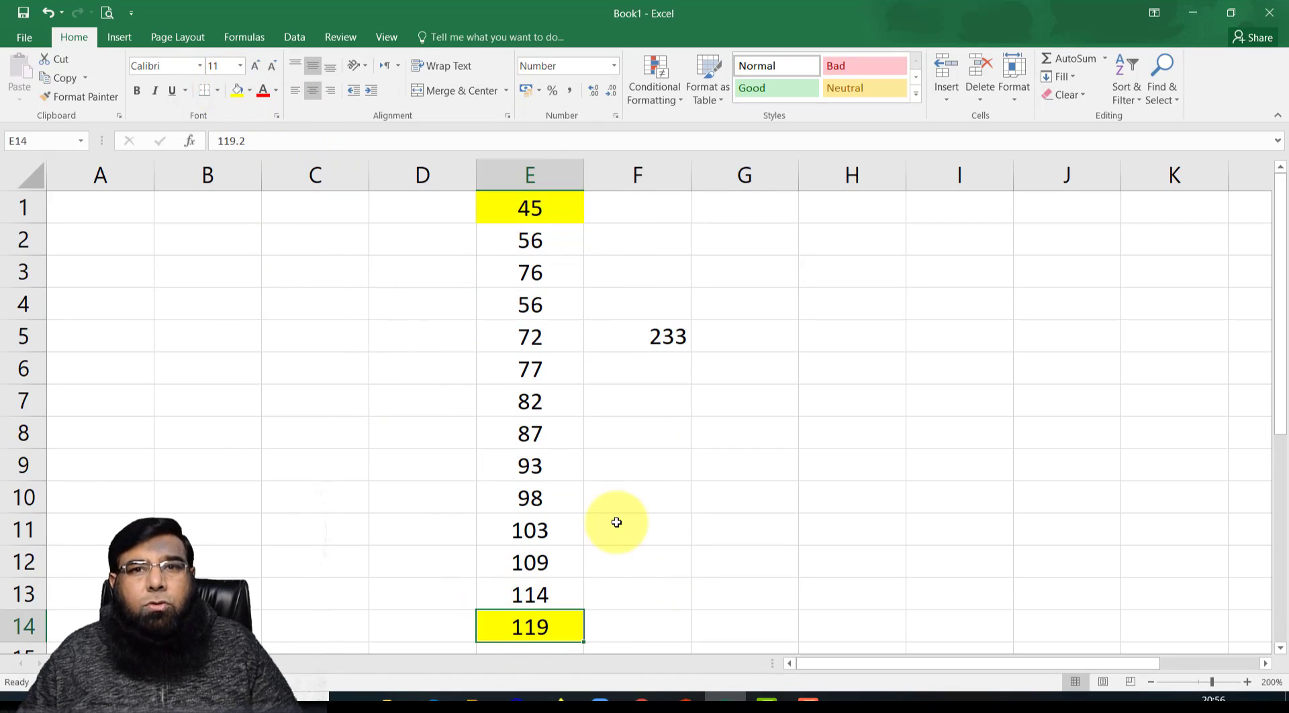
# Write the range reference E1:E14 as text in cell F7 and label it Range in G7
pyautogui.click(662, 404)
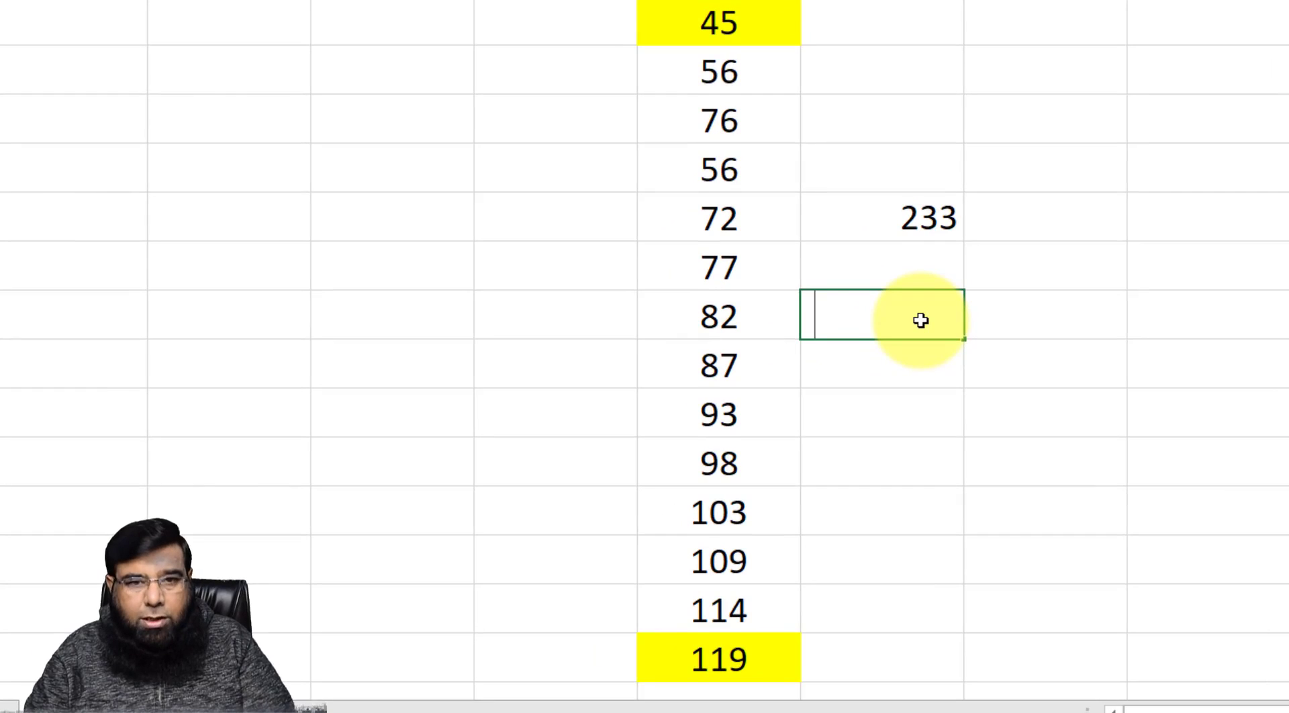
pyautogui.write('E1')
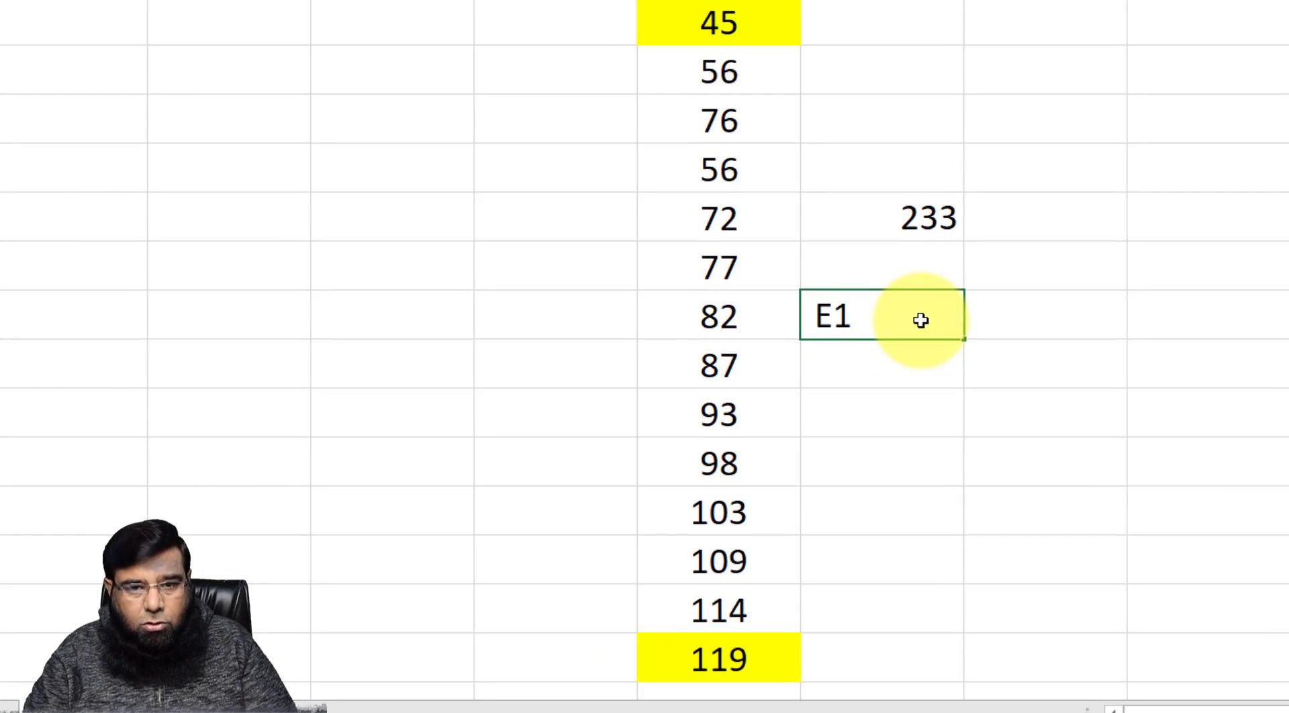
pyautogui.write(':E')
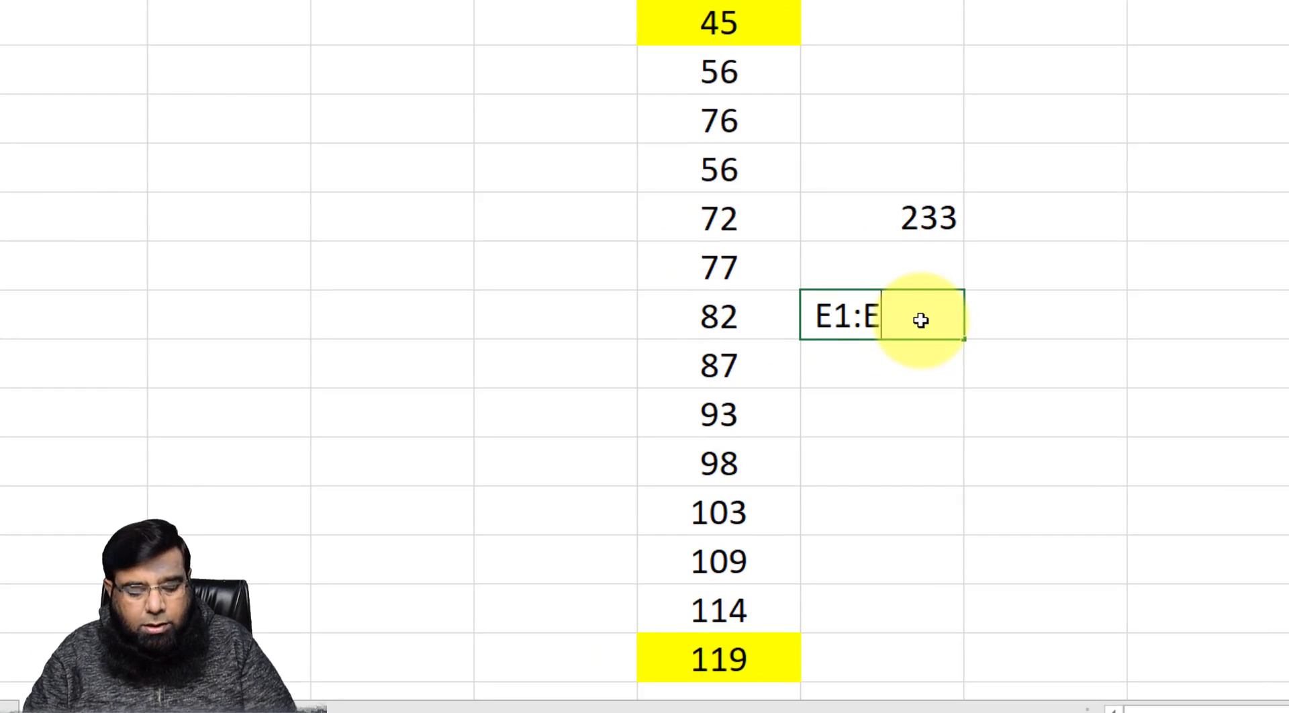
pyautogui.write('14')
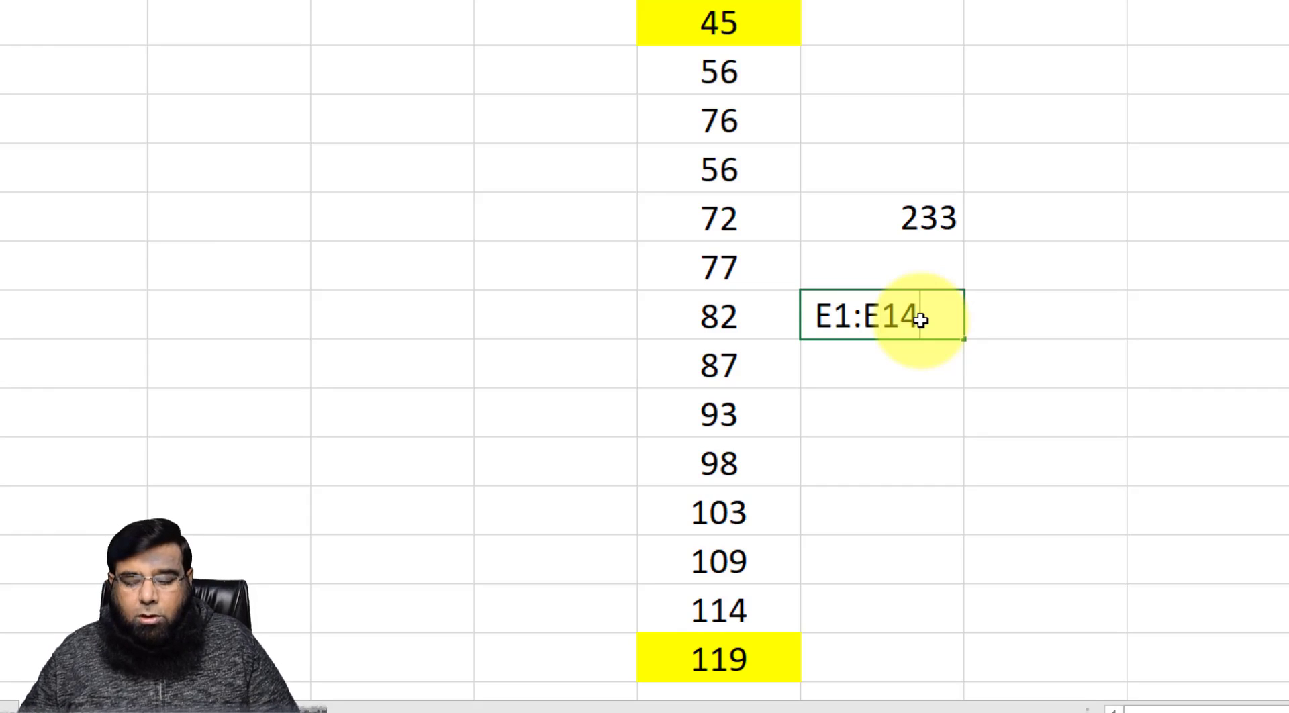
pyautogui.press('Return')
pyautogui.click(983, 330)
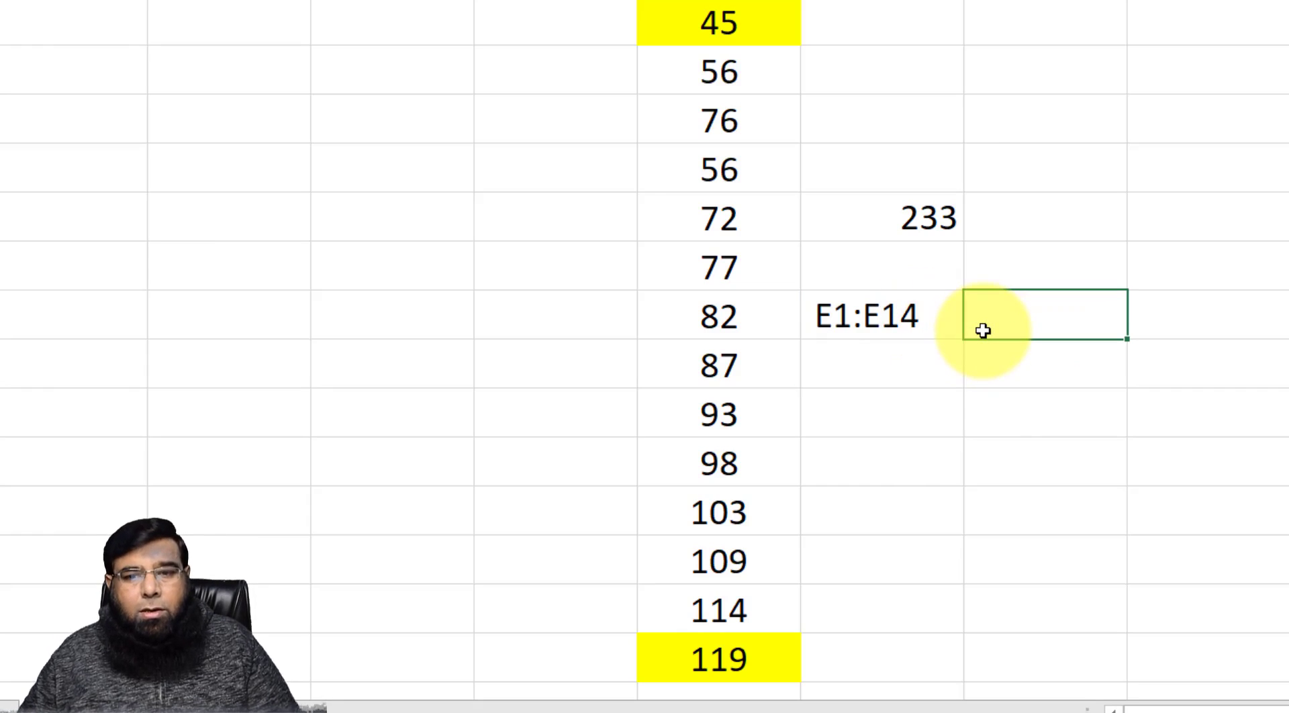
pyautogui.write('R')
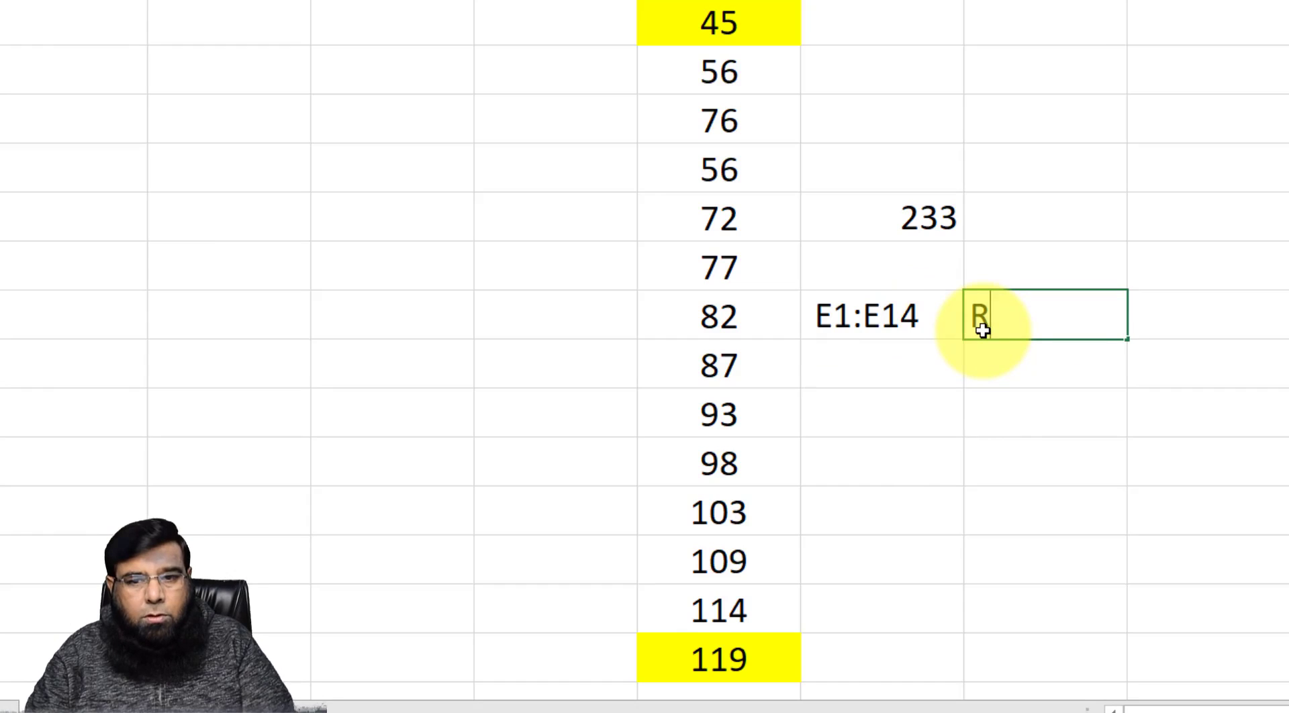
pyautogui.write('ange')
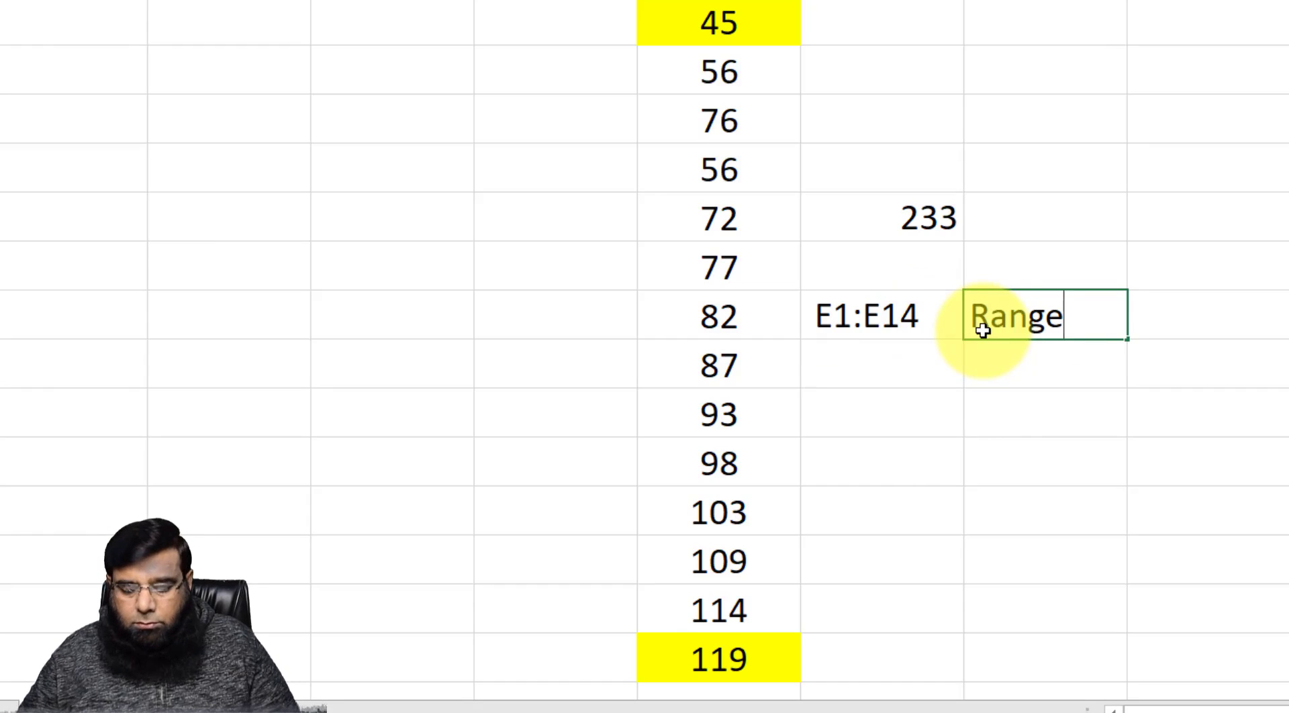
pyautogui.press('Return')
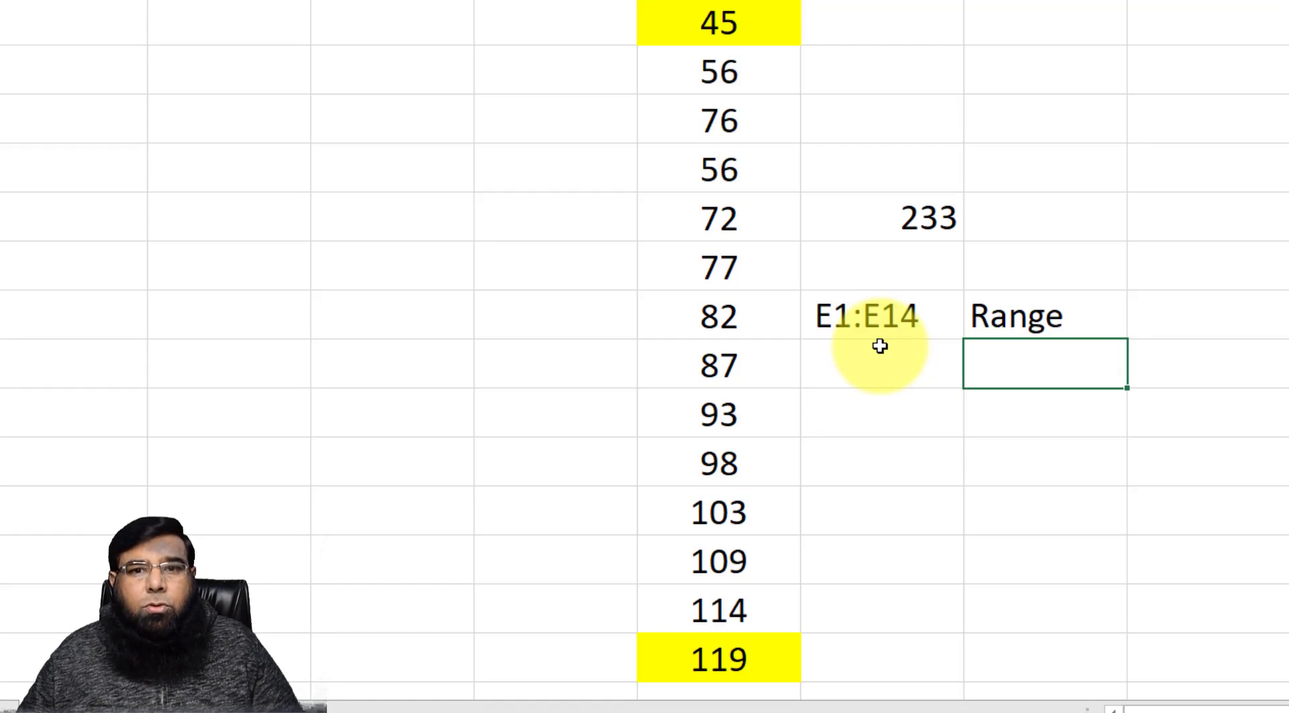
# Write a second example range, E1 : E5000, as text in cell F9
pyautogui.click(886, 318)
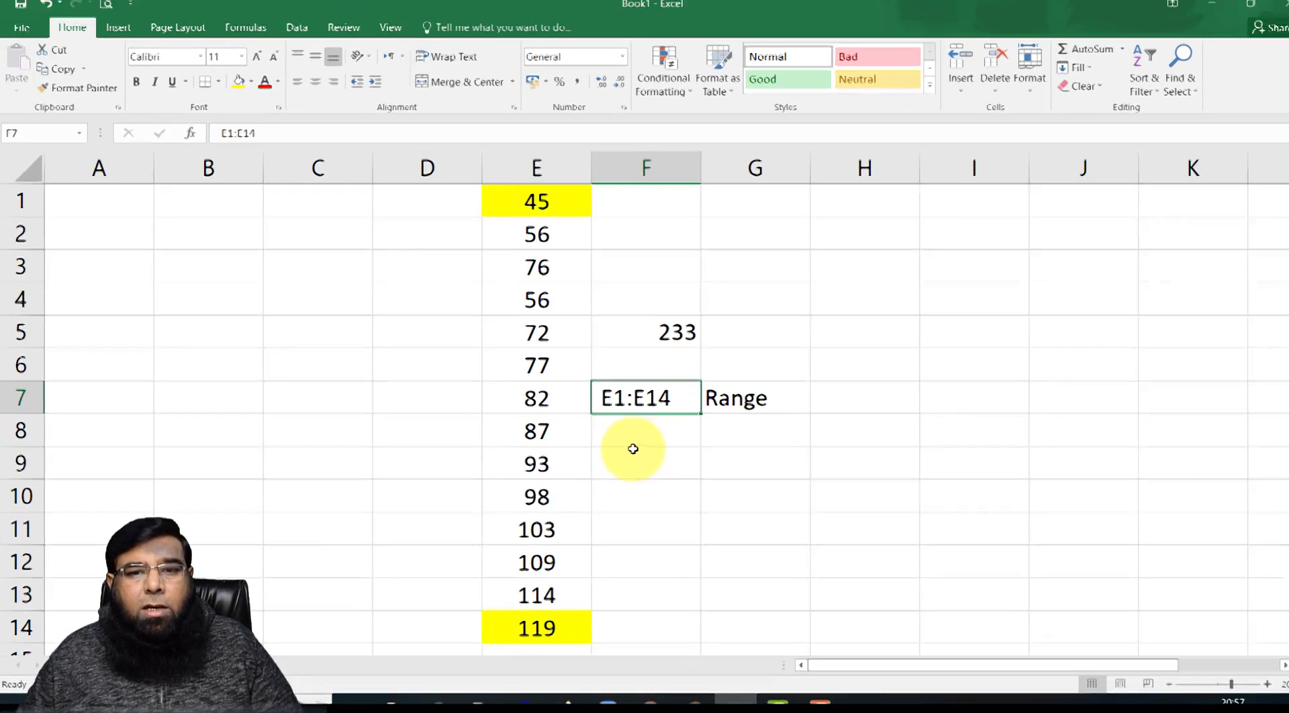
pyautogui.click(864, 410)
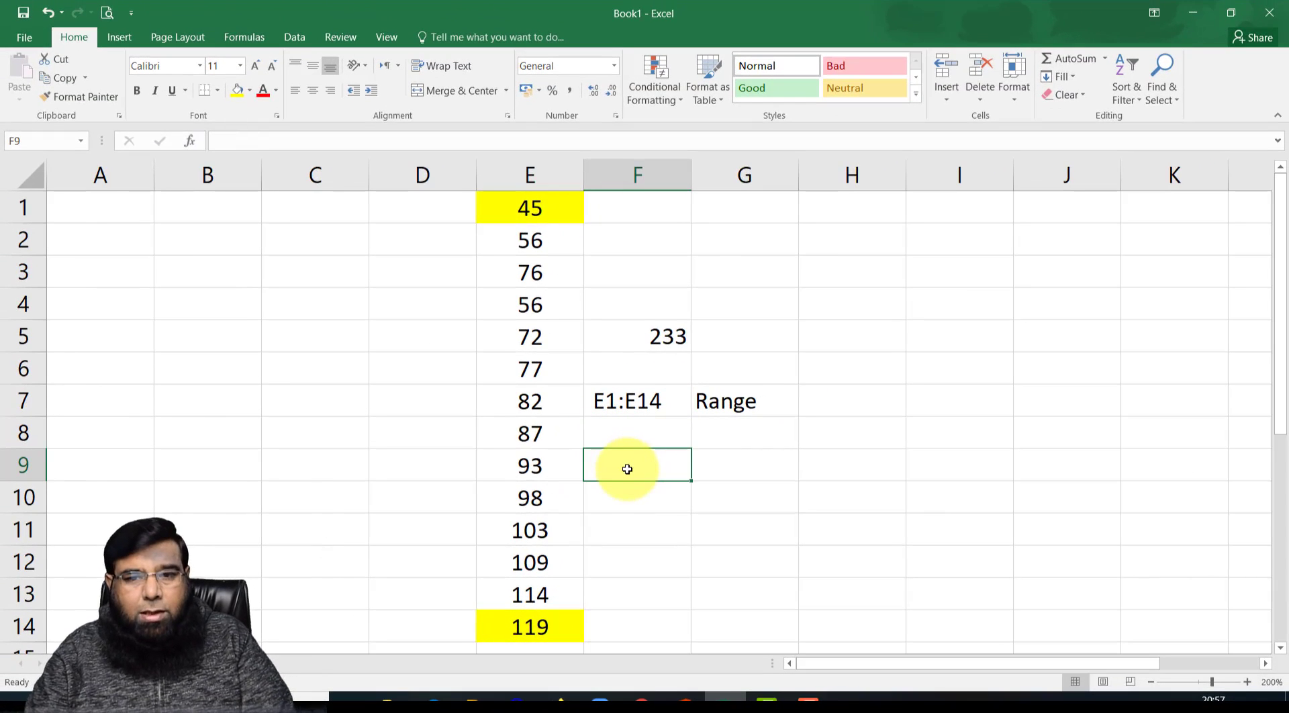
pyautogui.write('E1')
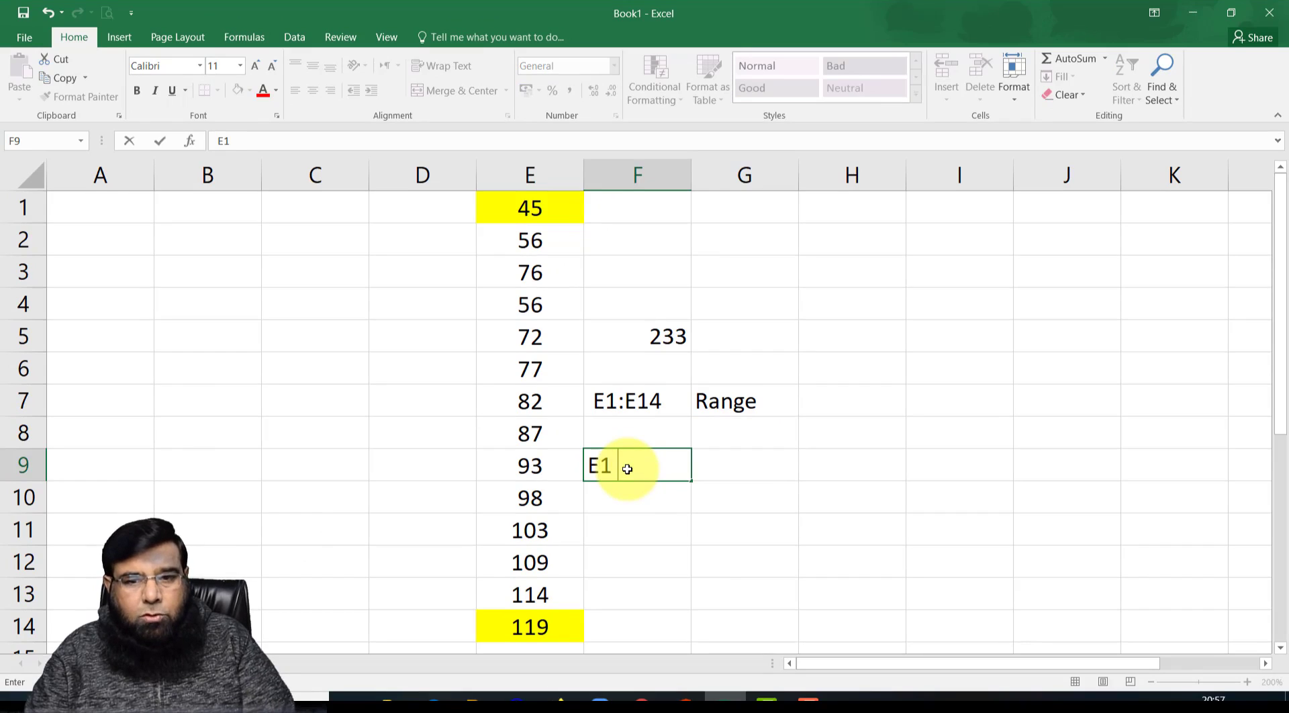
pyautogui.write(' :')
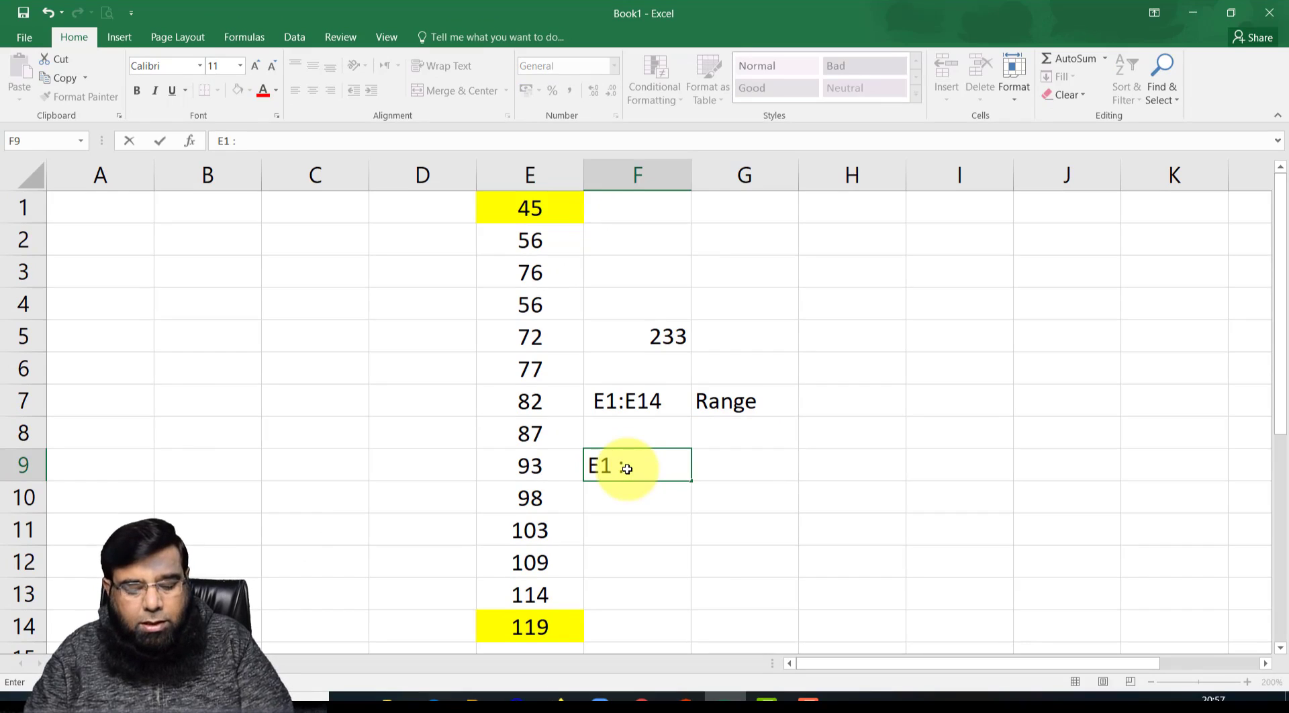
pyautogui.write(' E500')
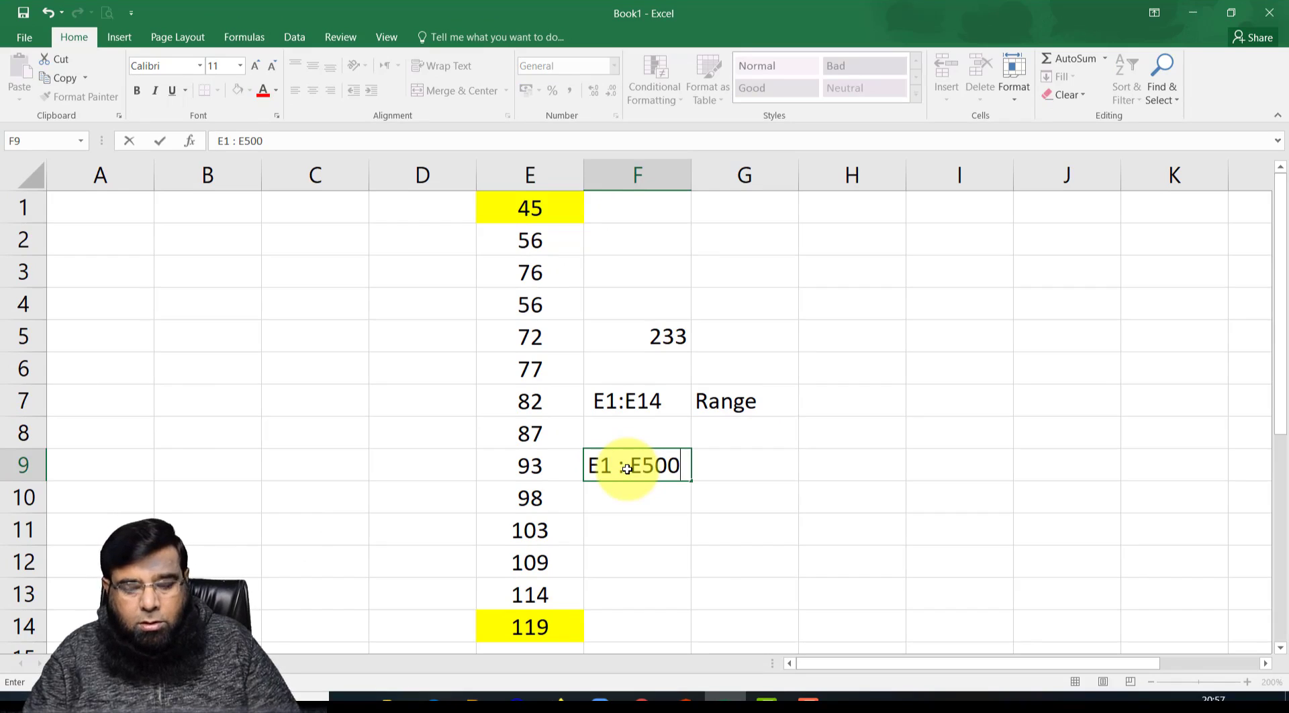
pyautogui.write('0')
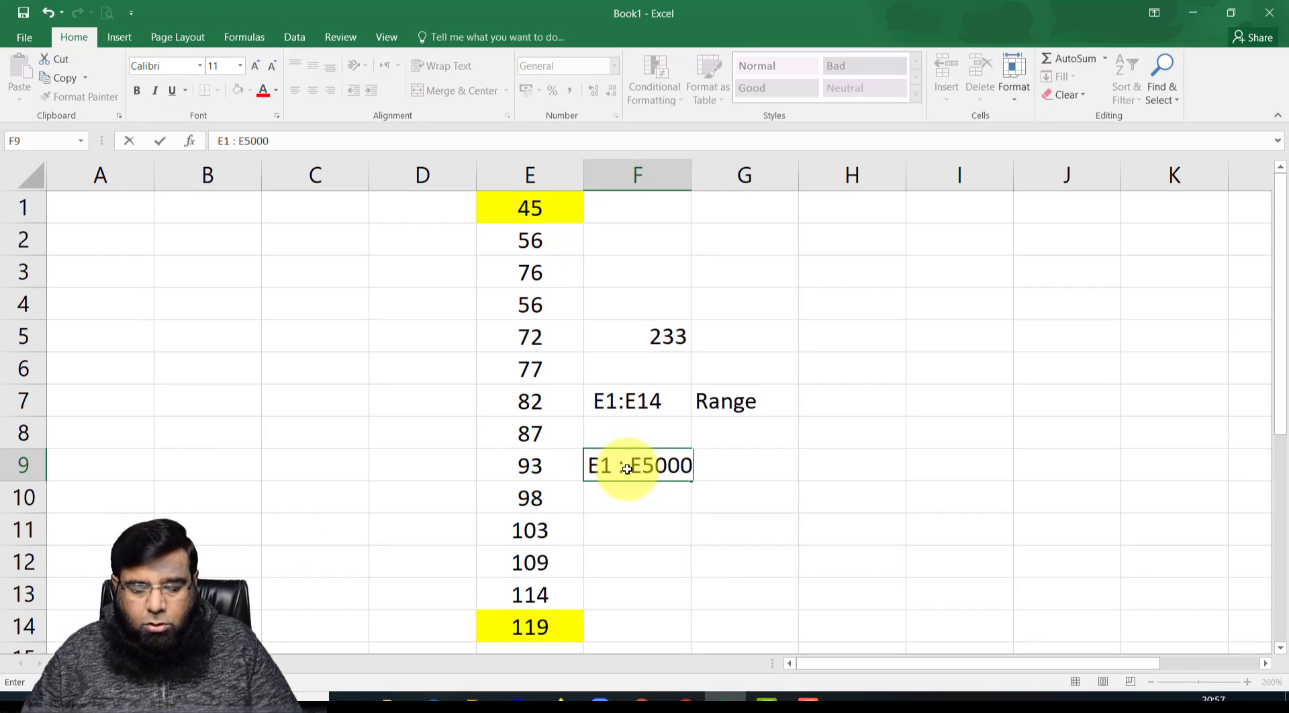
pyautogui.press('Return')
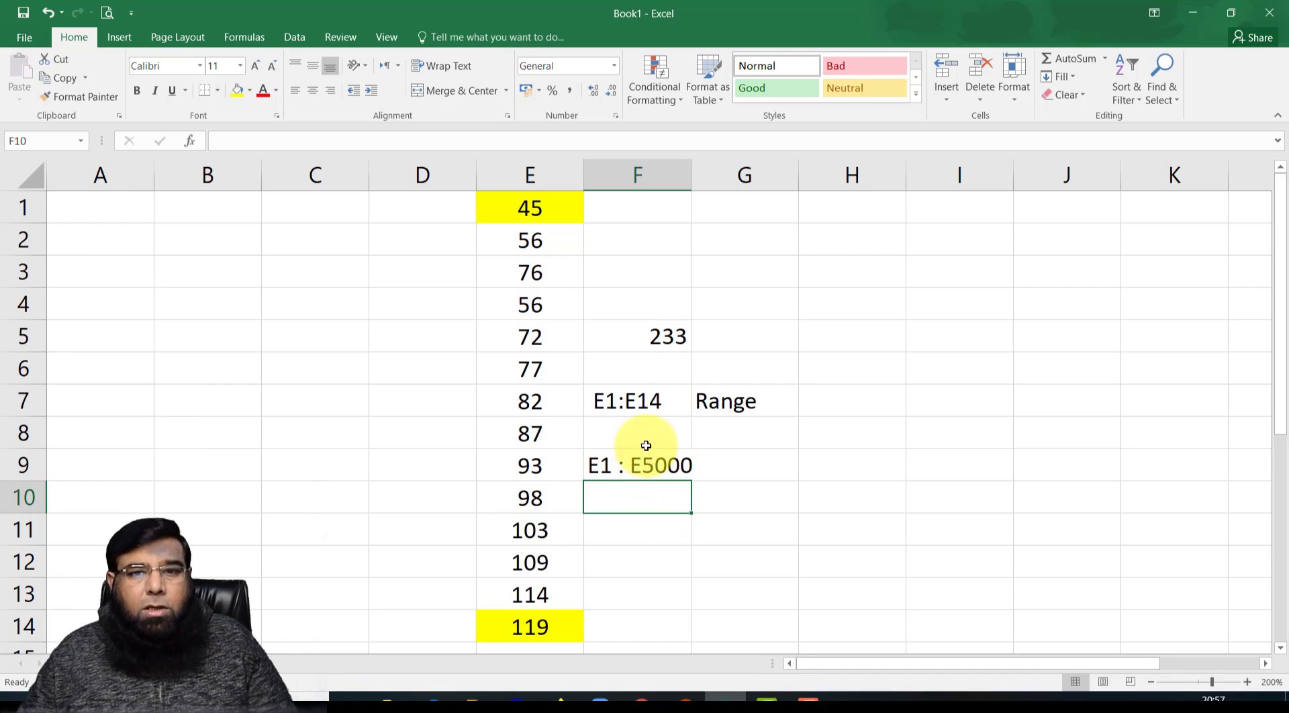
# Clear the example formula and range notes from cells F4:G9
pyautogui.moveTo(639, 308); pyautogui.dragTo(742, 481)
pyautogui.press('Delete')
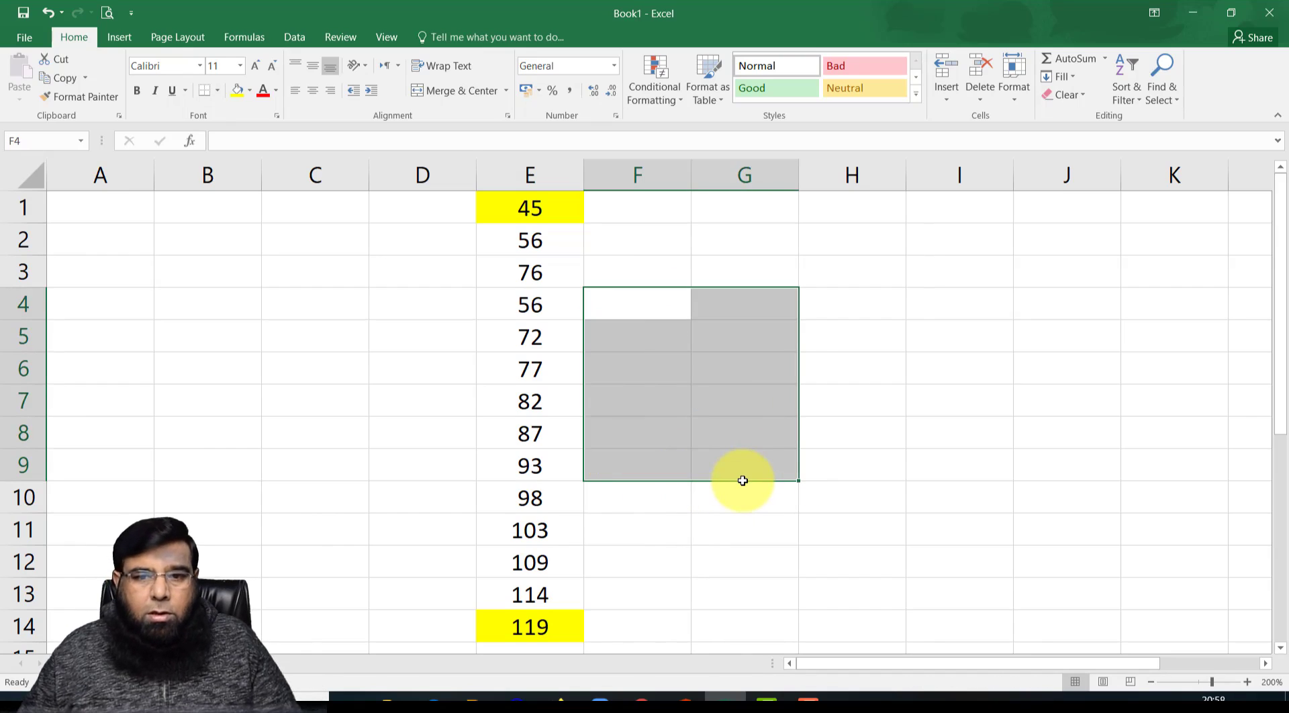
pyautogui.click(820, 498)
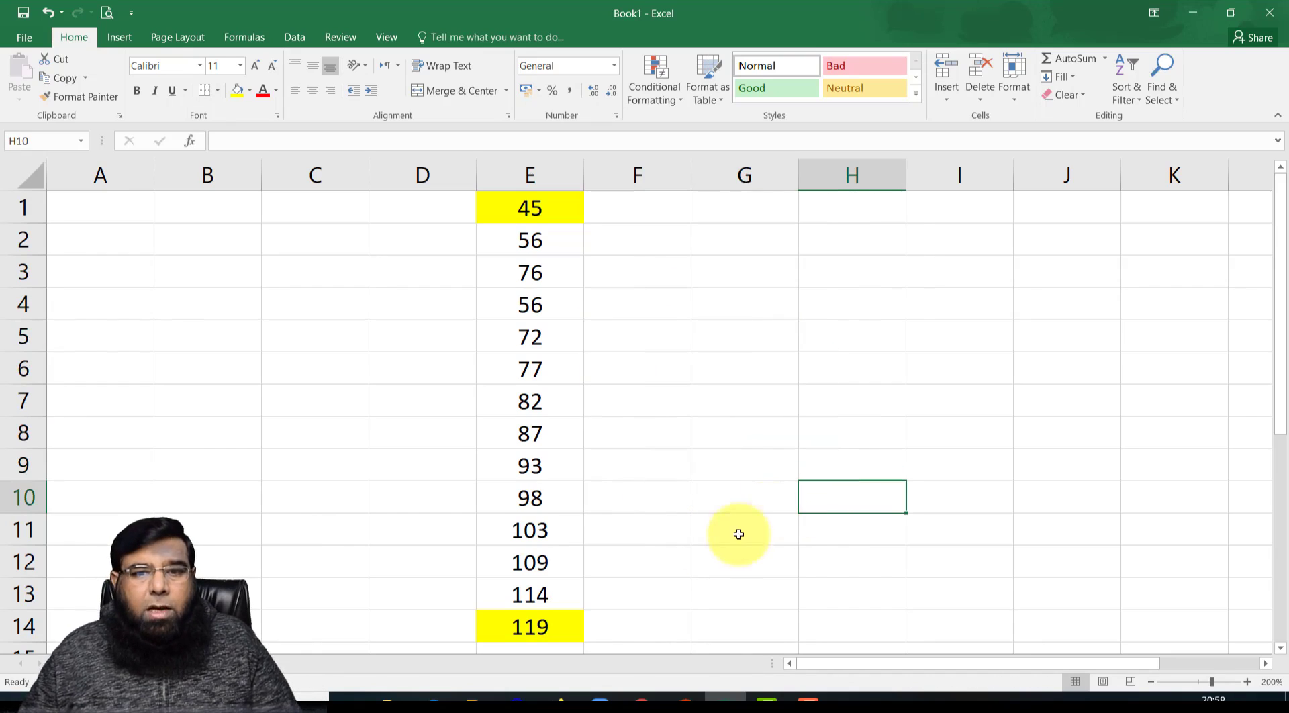
# Add up the whole number list in cell F3 with the formula =SUM(E1:E14)
pyautogui.click(531, 209)
pyautogui.click(530, 634)
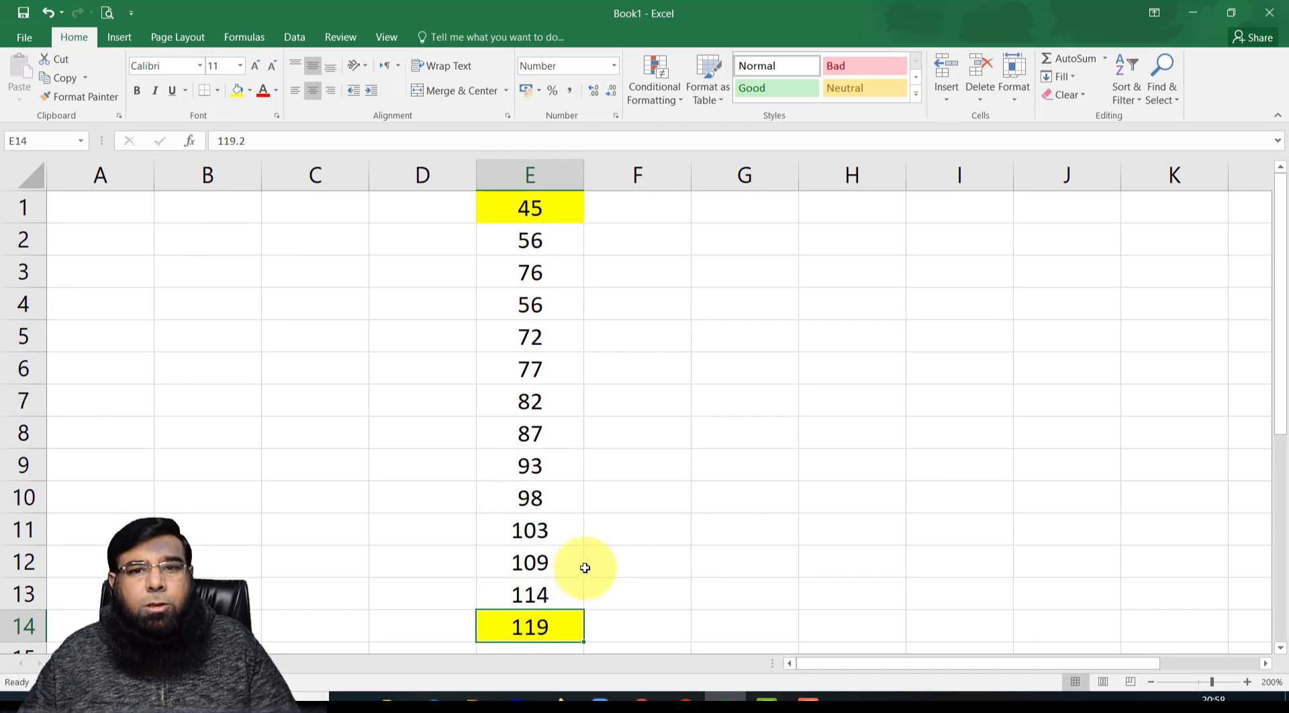
pyautogui.click(670, 274)
pyautogui.write('=')
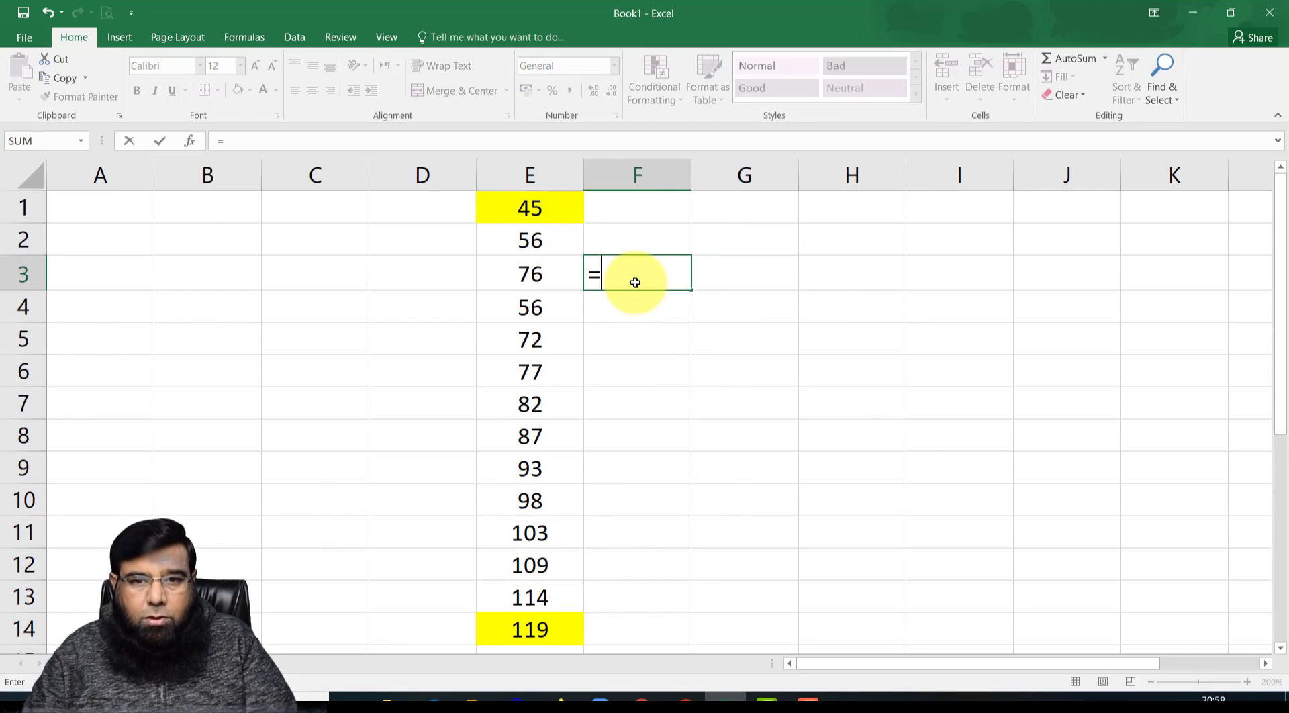
pyautogui.write('SUM(')
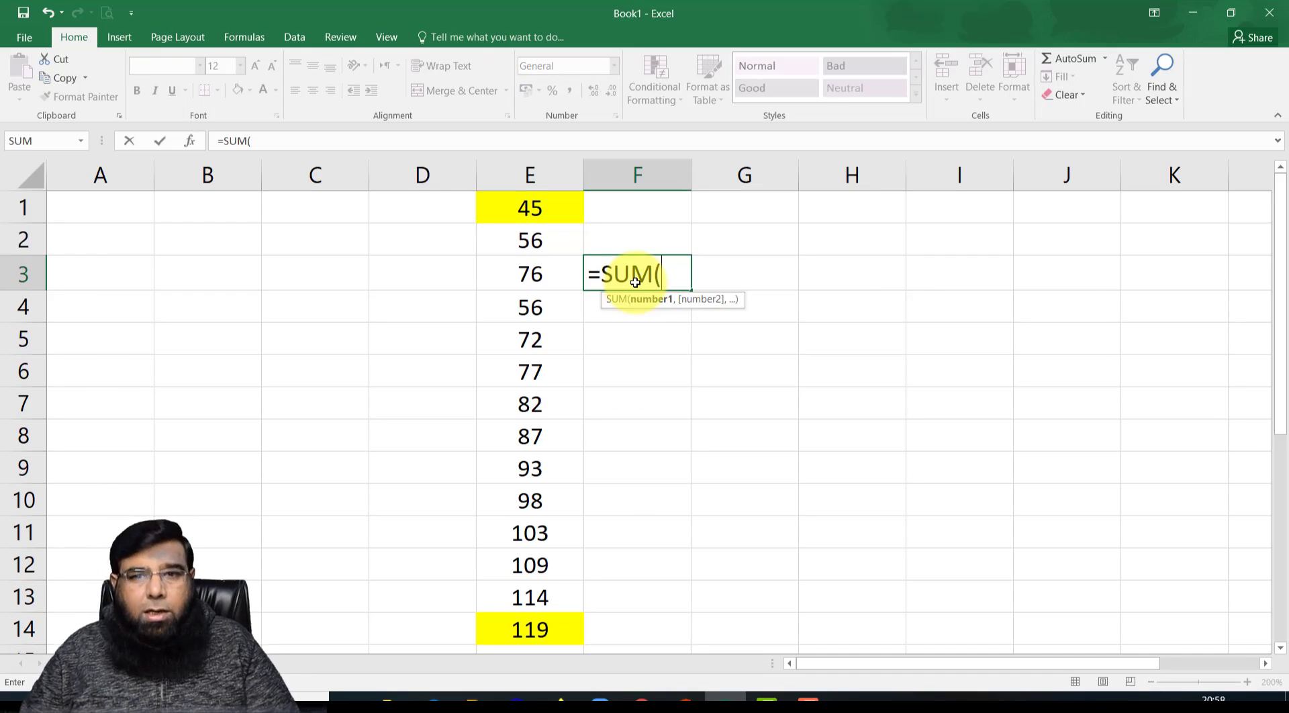
pyautogui.write('E1')
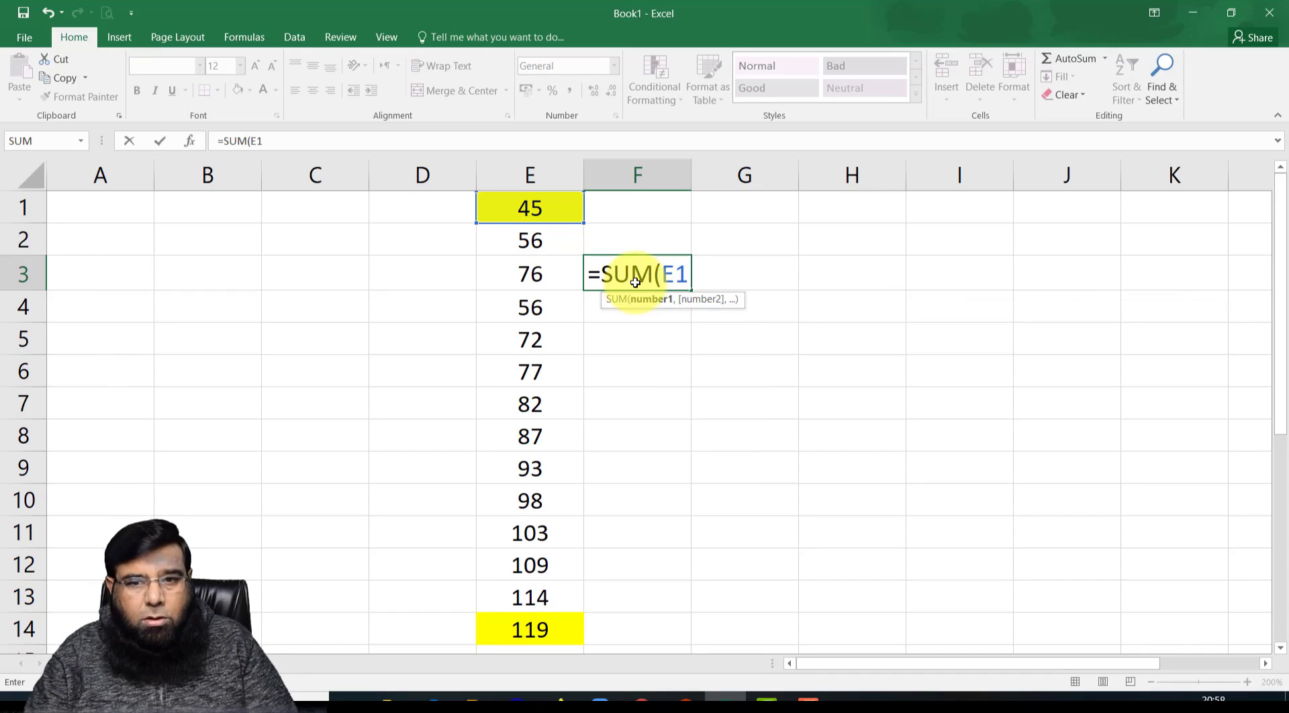
pyautogui.write(':')
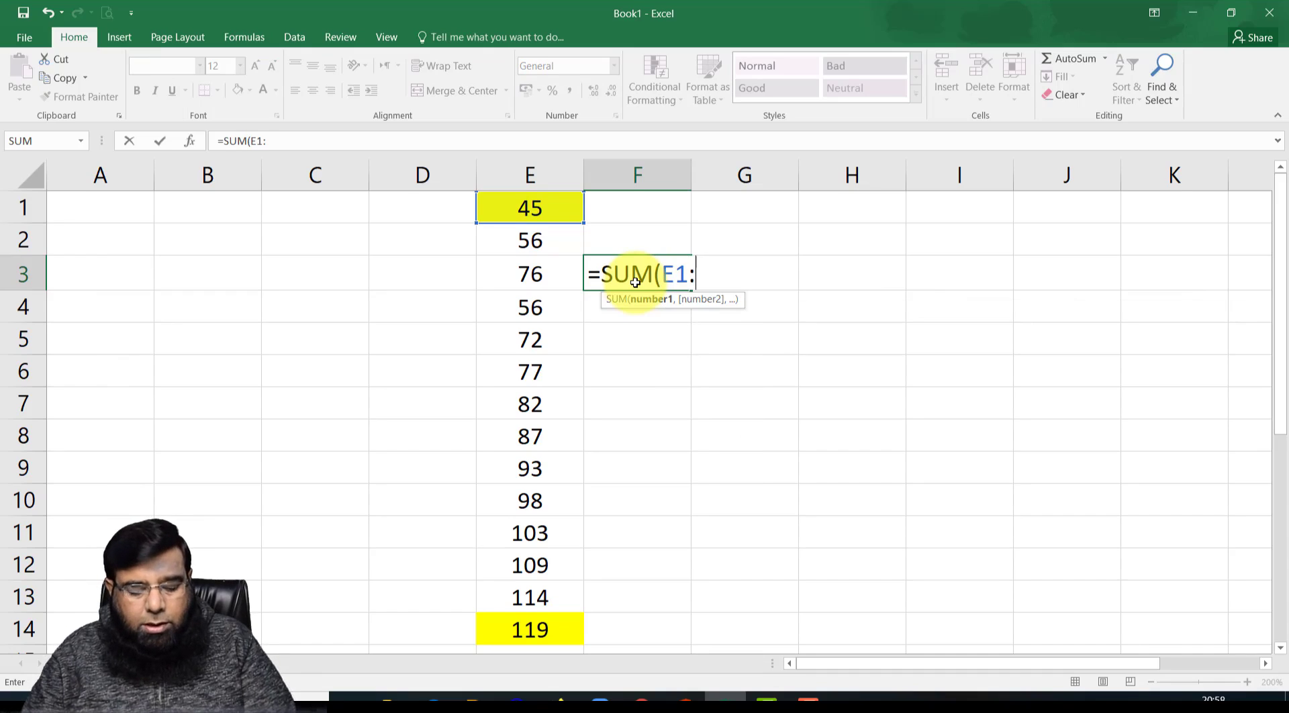
pyautogui.write('E14')
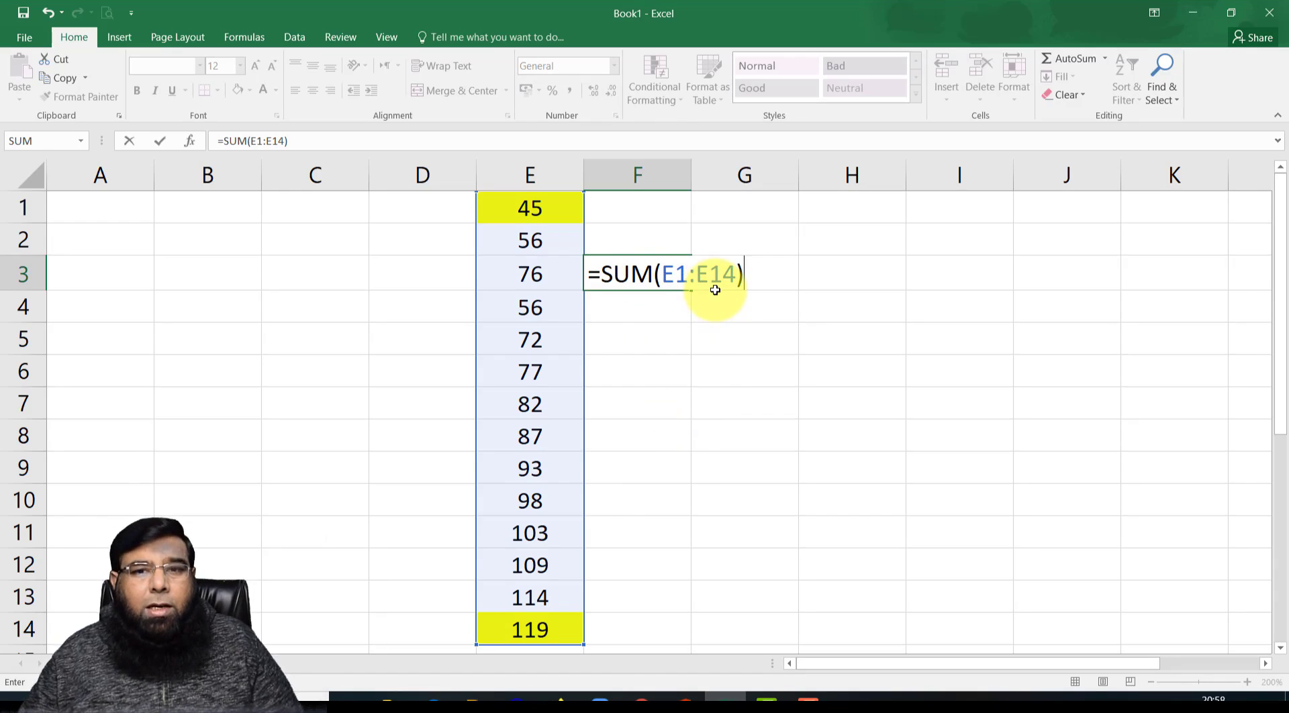
pyautogui.press('Return')
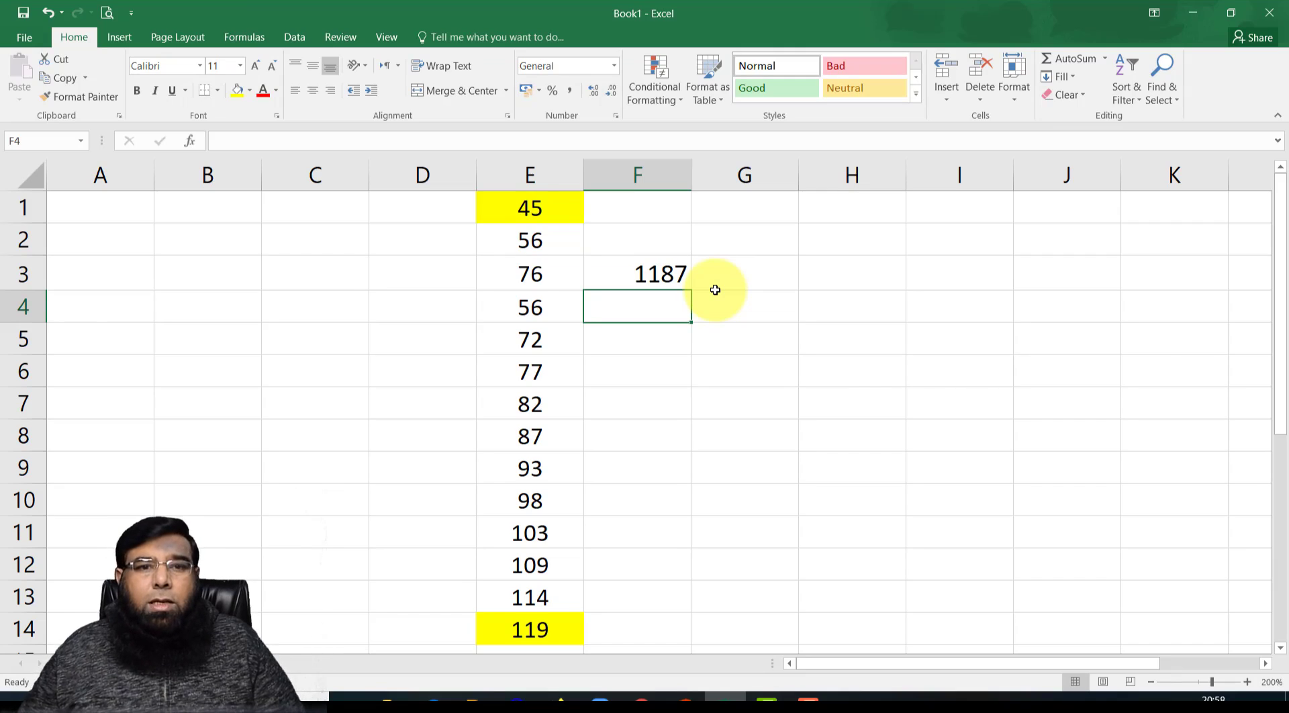
# Write =SUM( ) as text in cell G1 and describe it in H1 as "Used To add numeric Values"
pyautogui.click(824, 216)
pyautogui.click(782, 215)
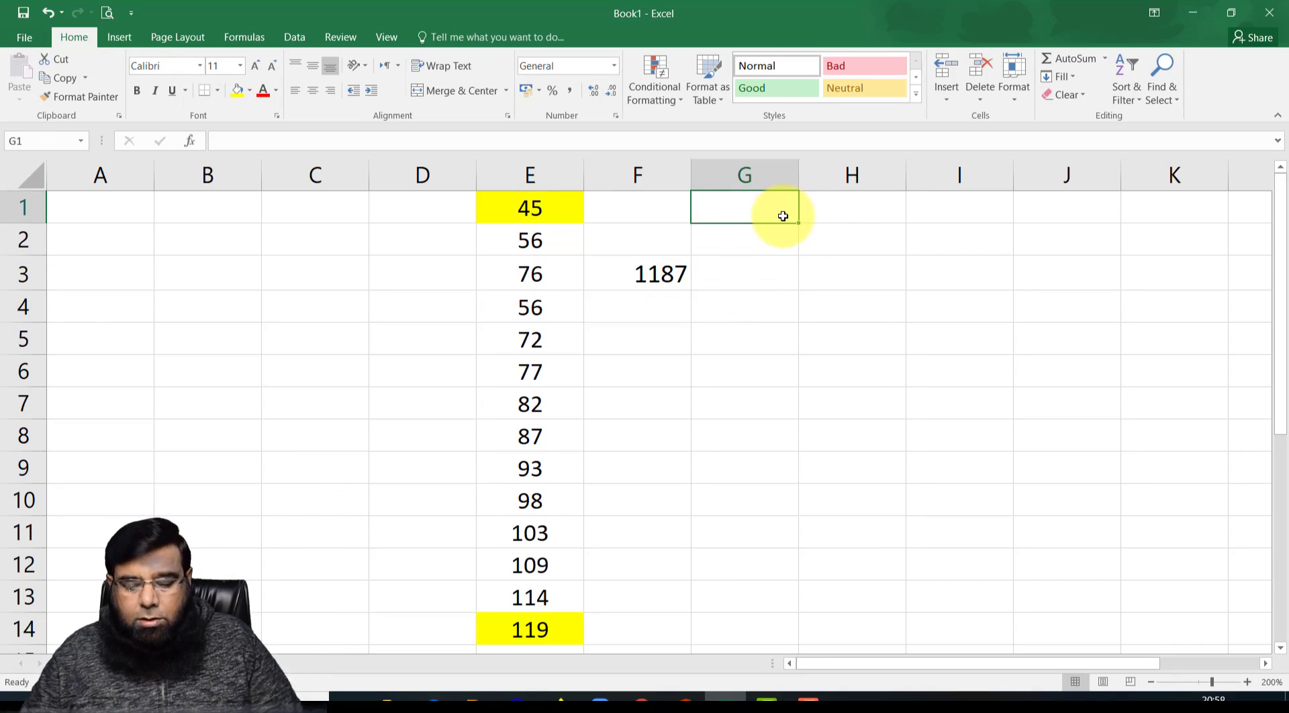
pyautogui.write('=SU')
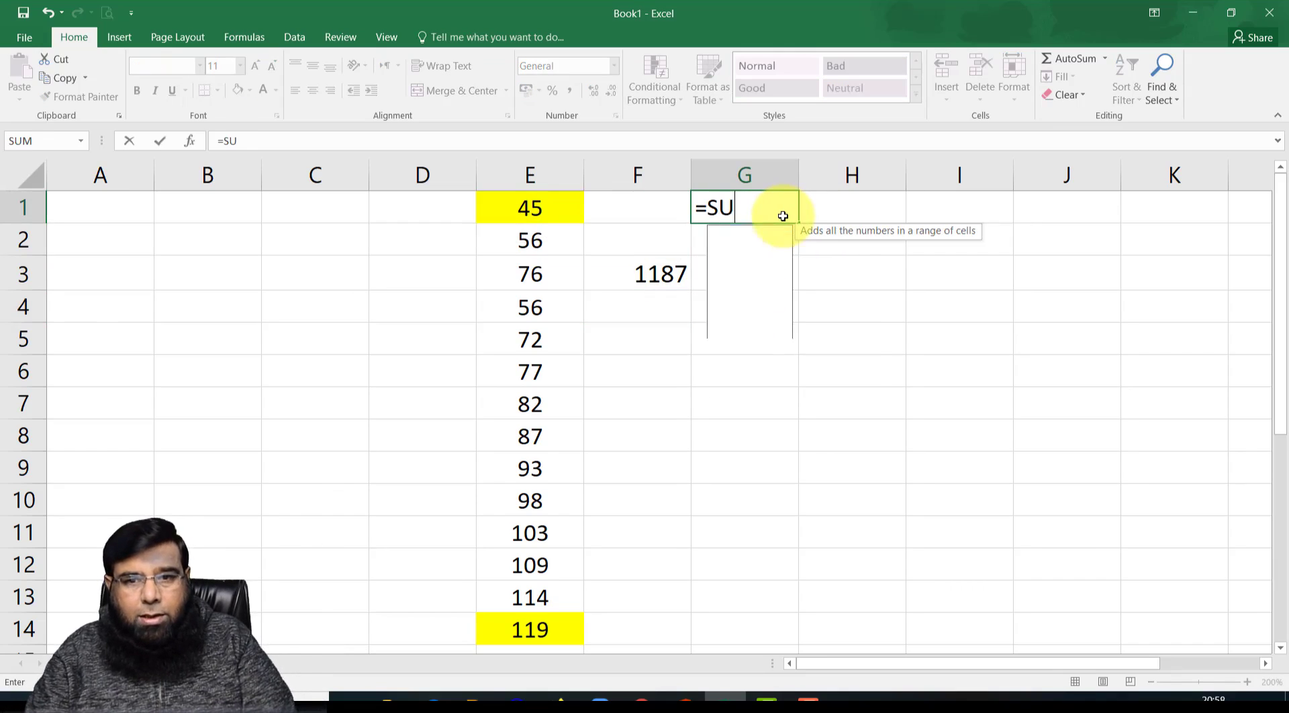
pyautogui.write('M( )')
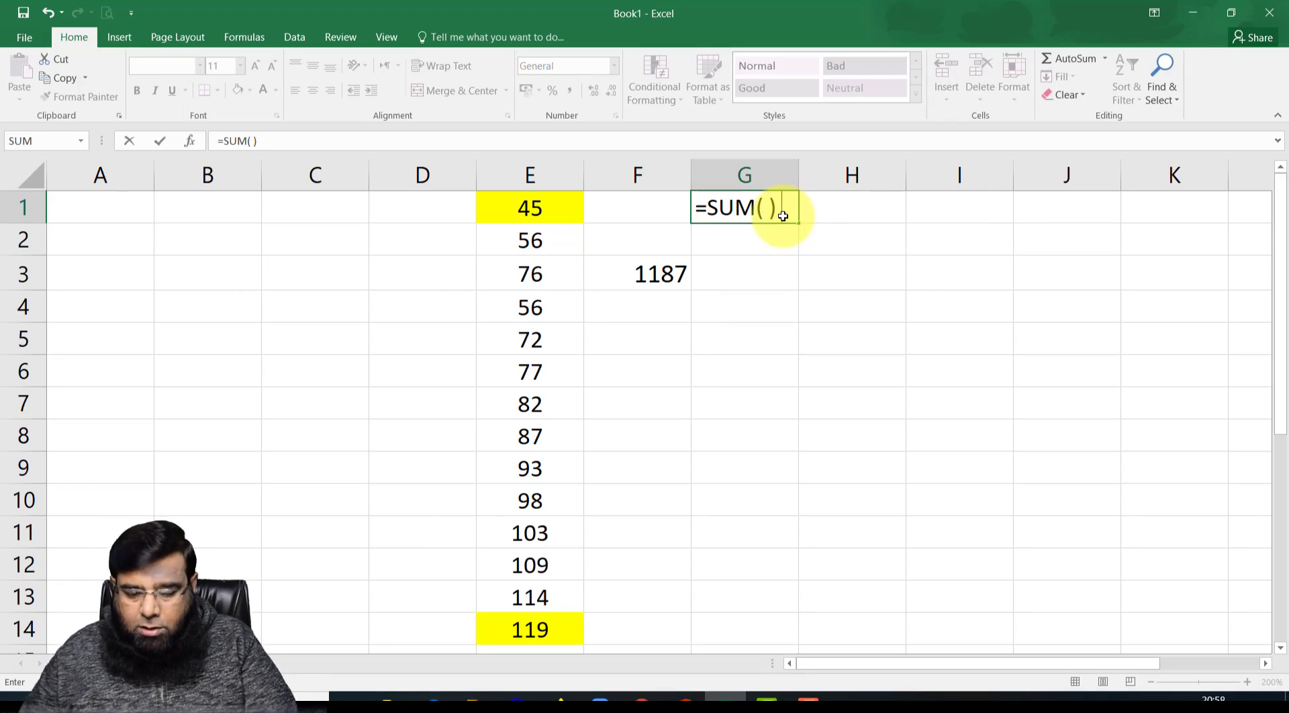
pyautogui.press('Right')
pyautogui.press('Left')
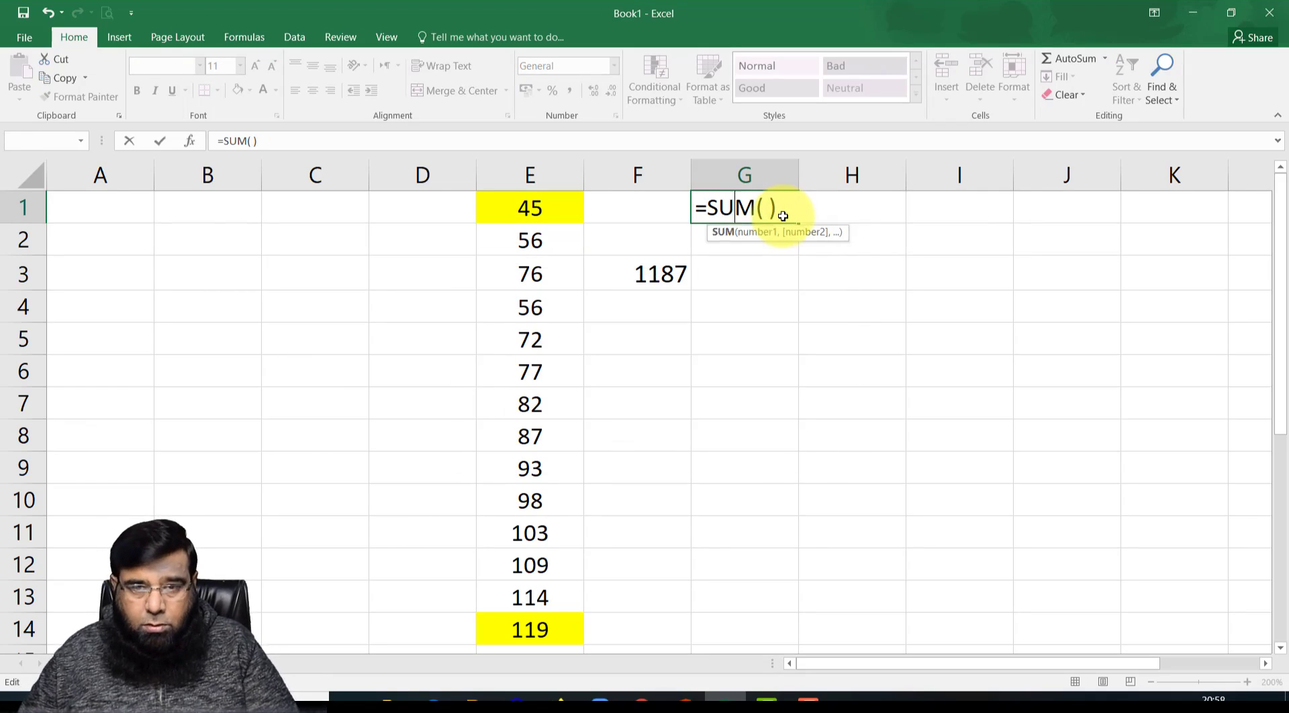
pyautogui.press('Tab')
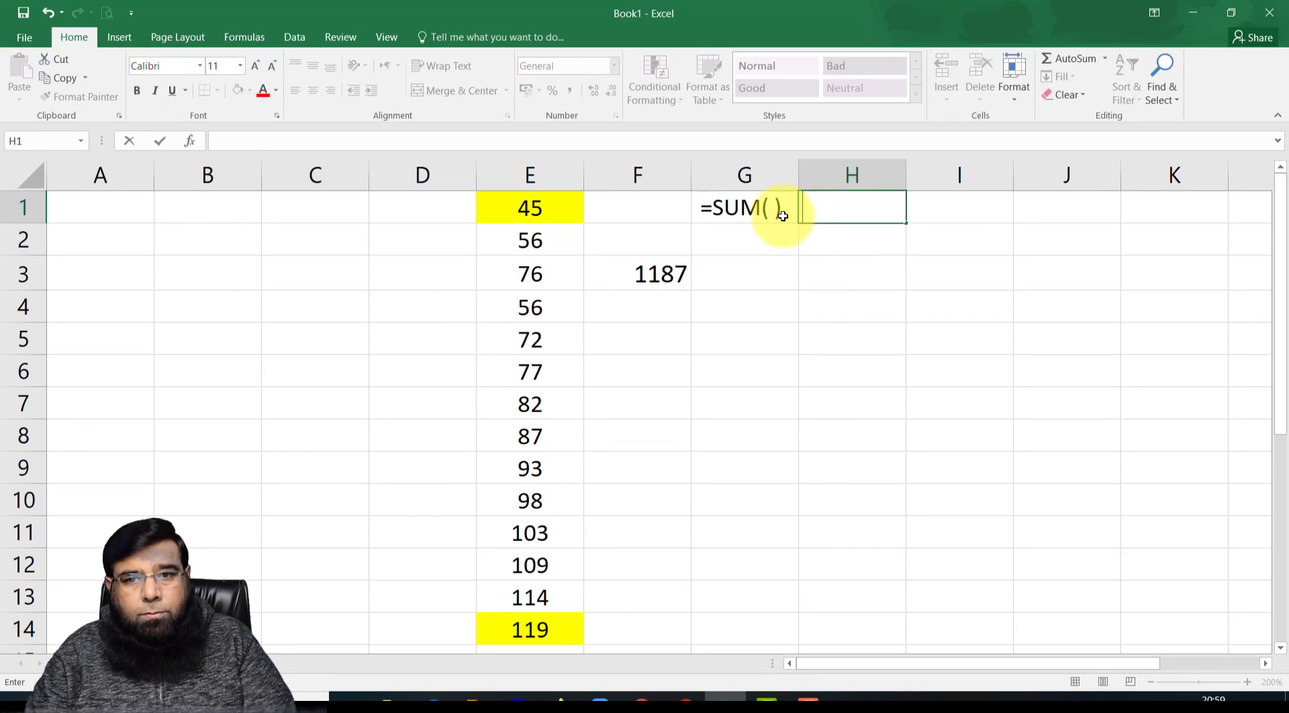
pyautogui.write('Used To add numeric Values')
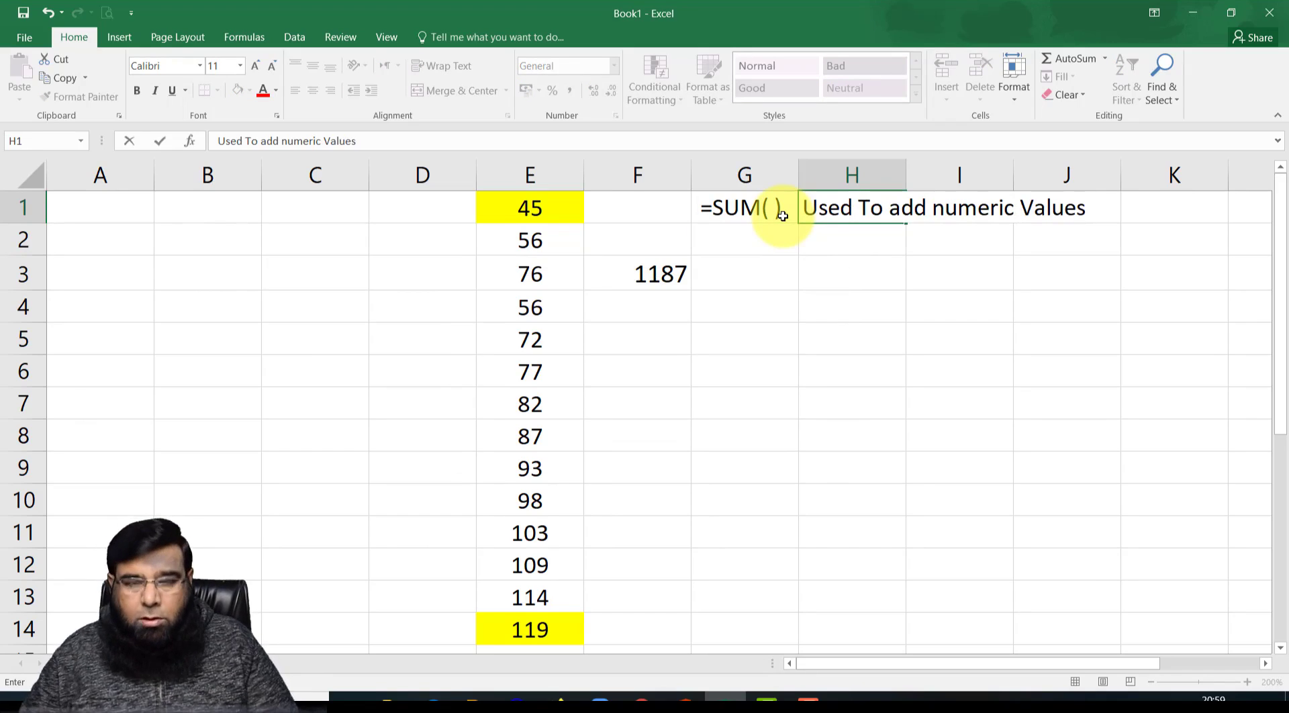
pyautogui.press('Return')
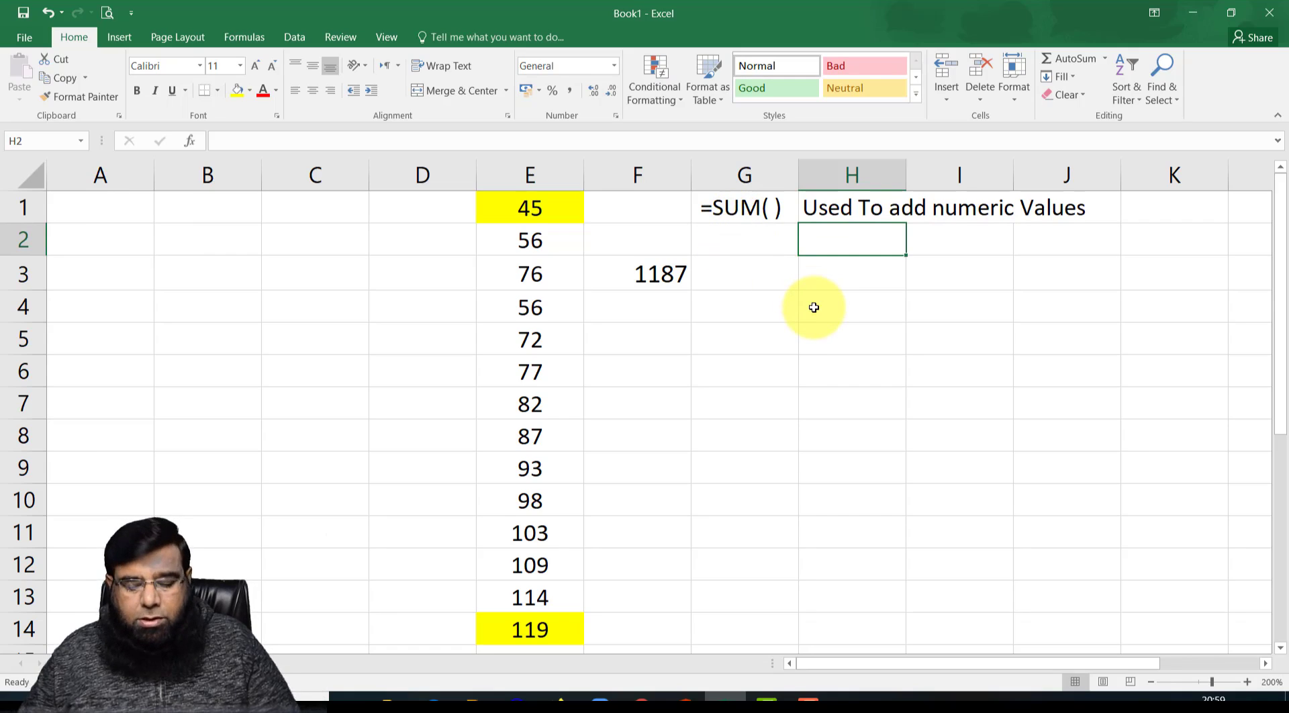
# Add the syntax note "Syntax : =sum(Range)" in cell H2, below the SUM description
pyautogui.write('Sy')
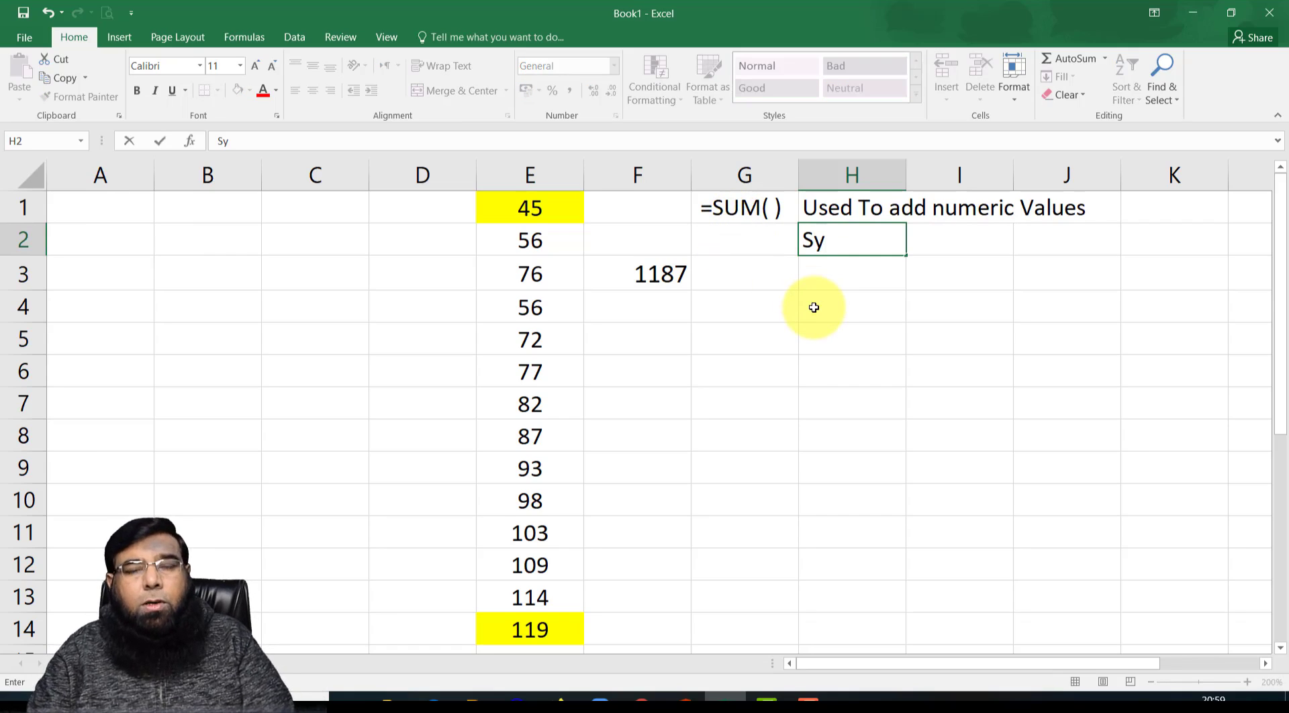
pyautogui.write('ntax : =s')
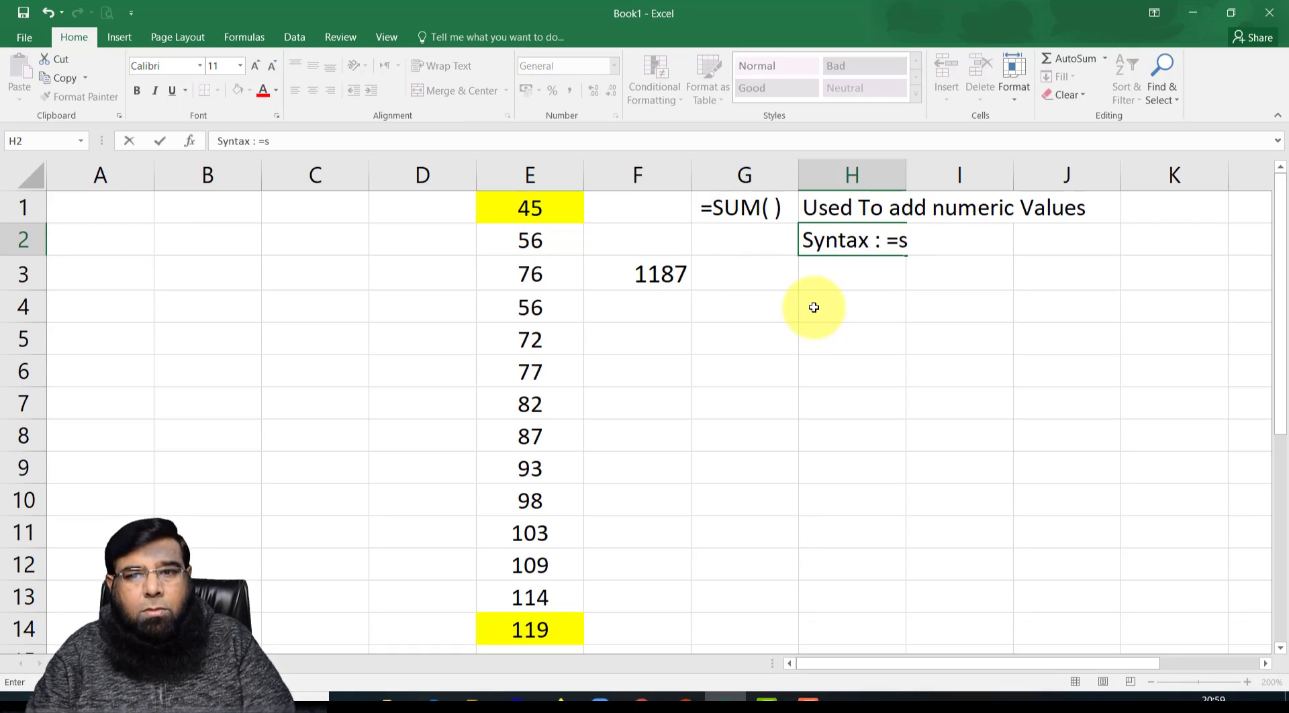
pyautogui.write('um')
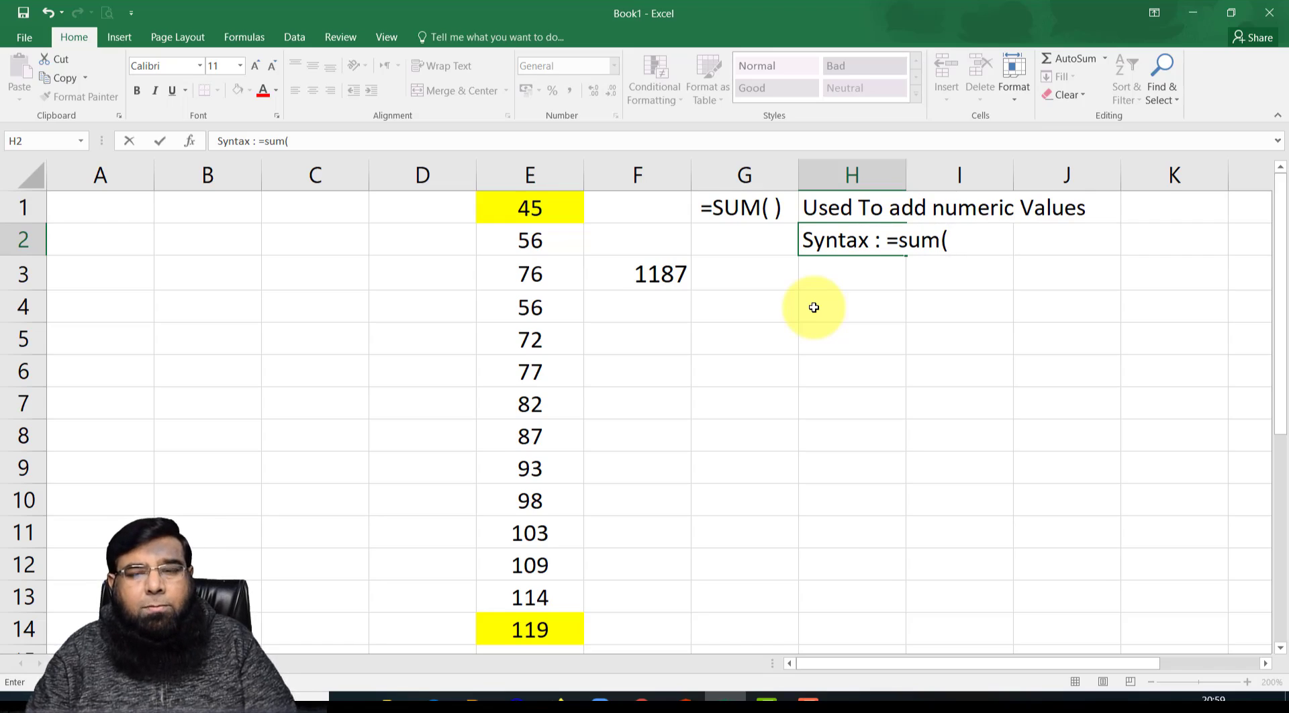
pyautogui.write('(Range')
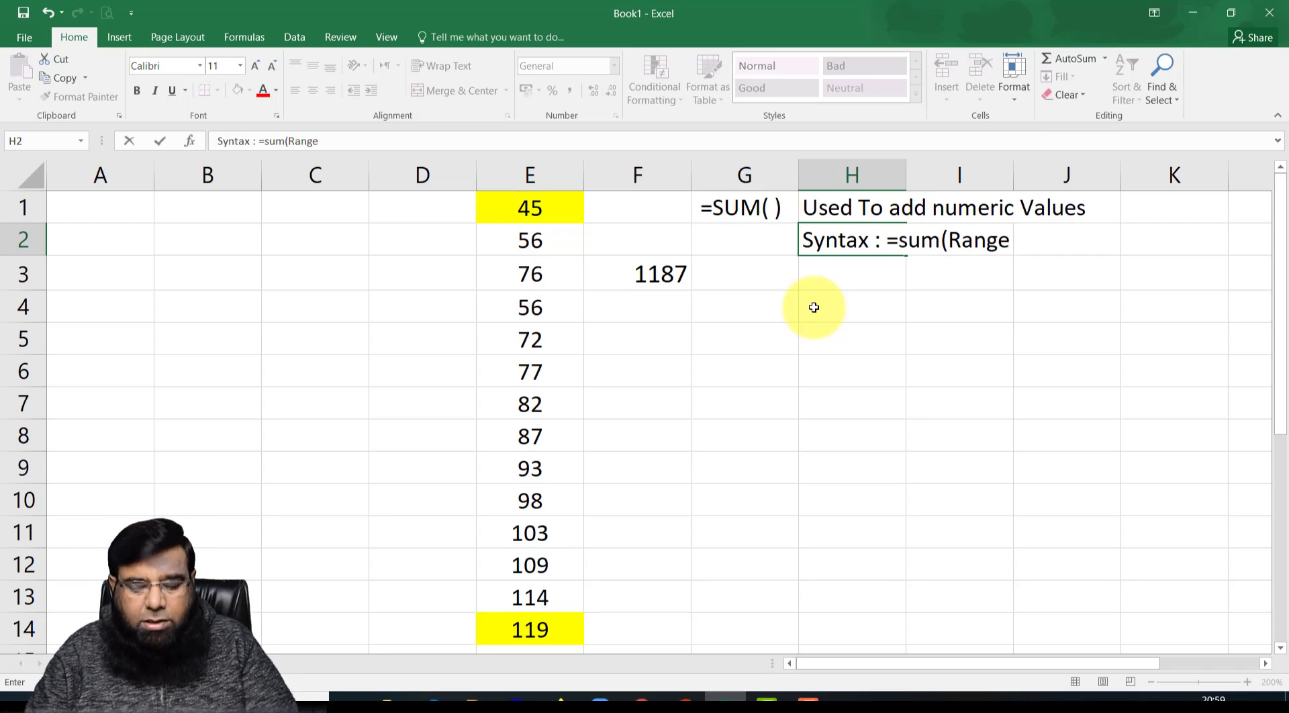
pyautogui.press('Return')
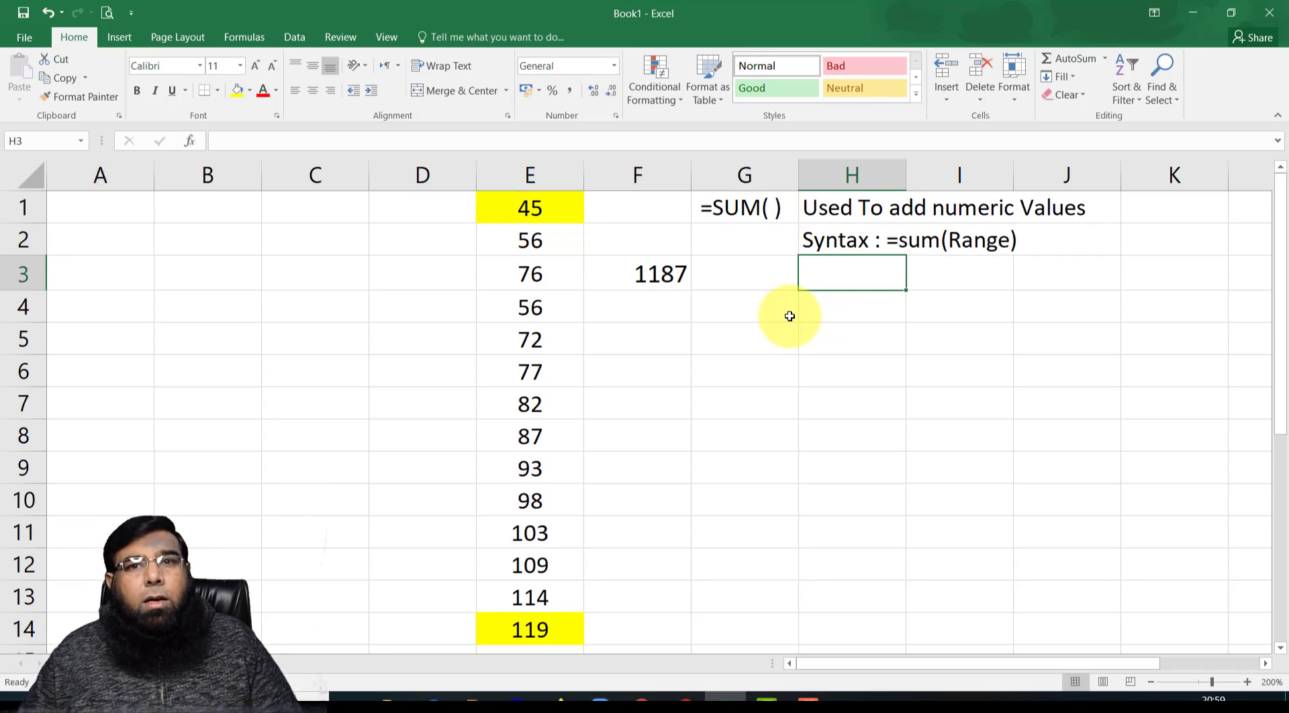
pyautogui.click(658, 275)
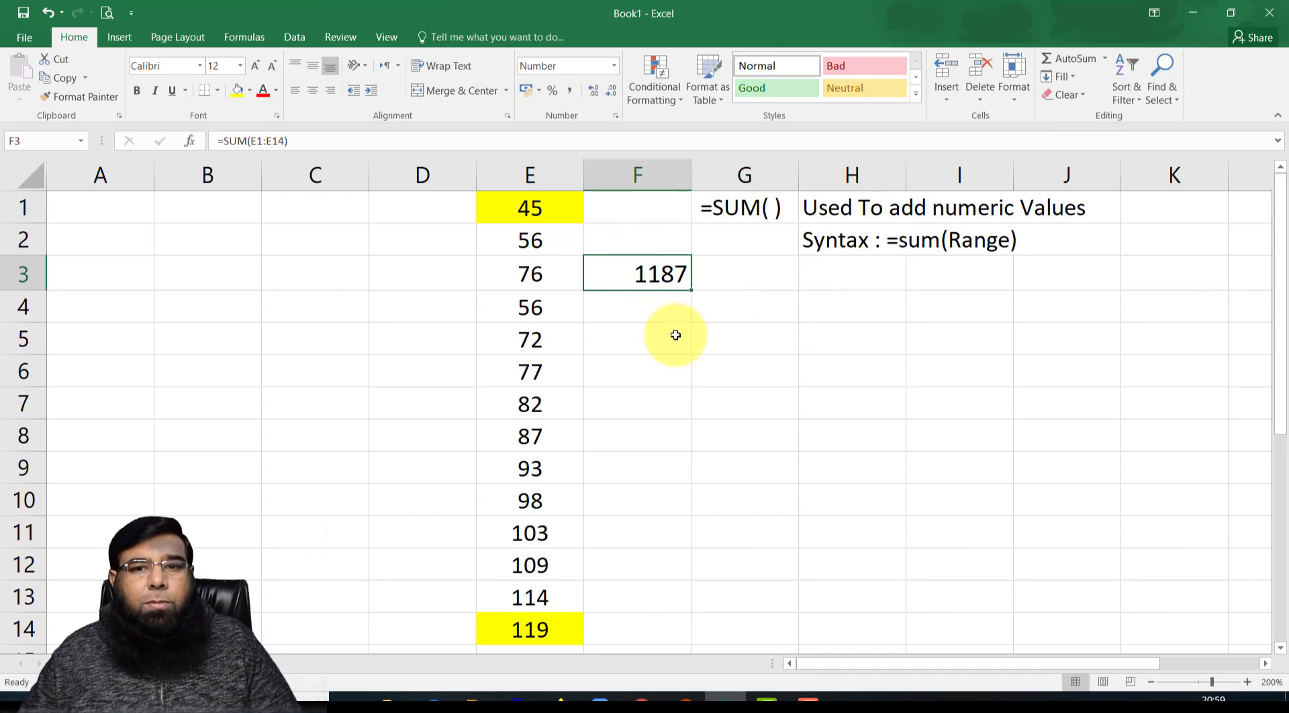
pyautogui.press('Down')
pyautogui.press('Down')
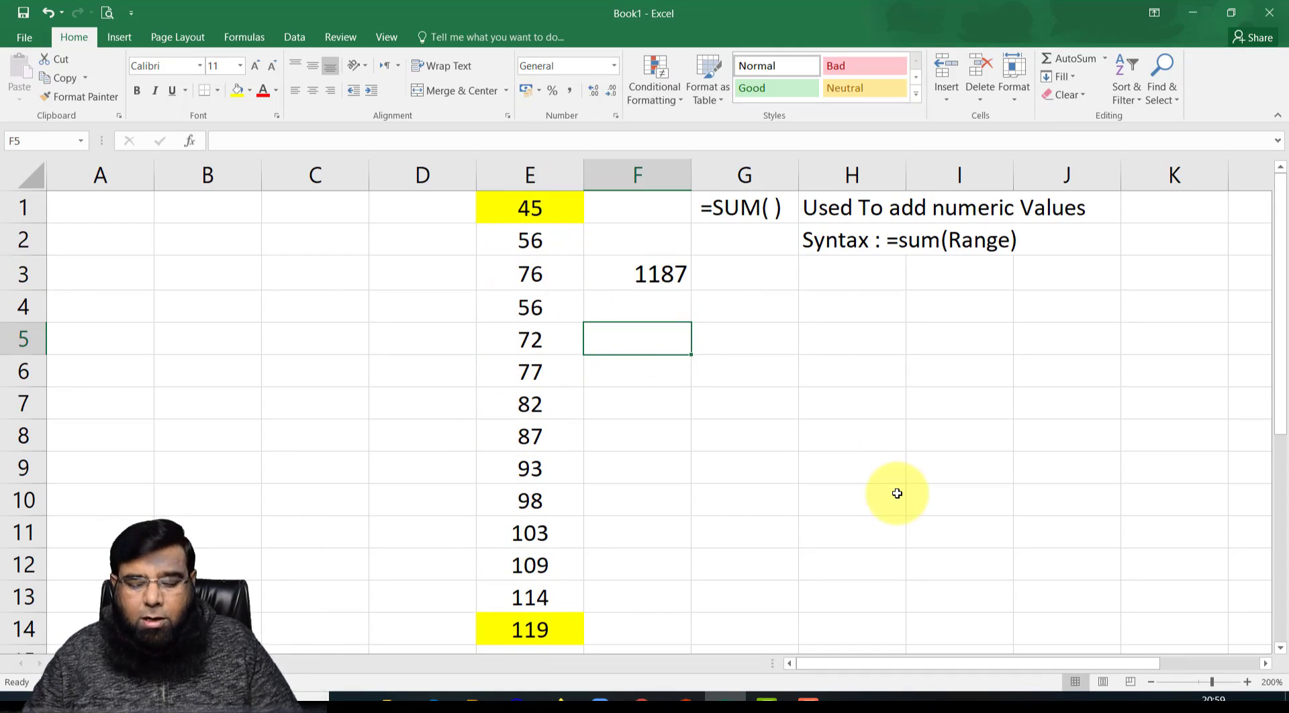
pyautogui.click(784, 300)
# Format the =SUM( ) label in G1 and the rest of column G with red, non-bold text
pyautogui.click(742, 209)
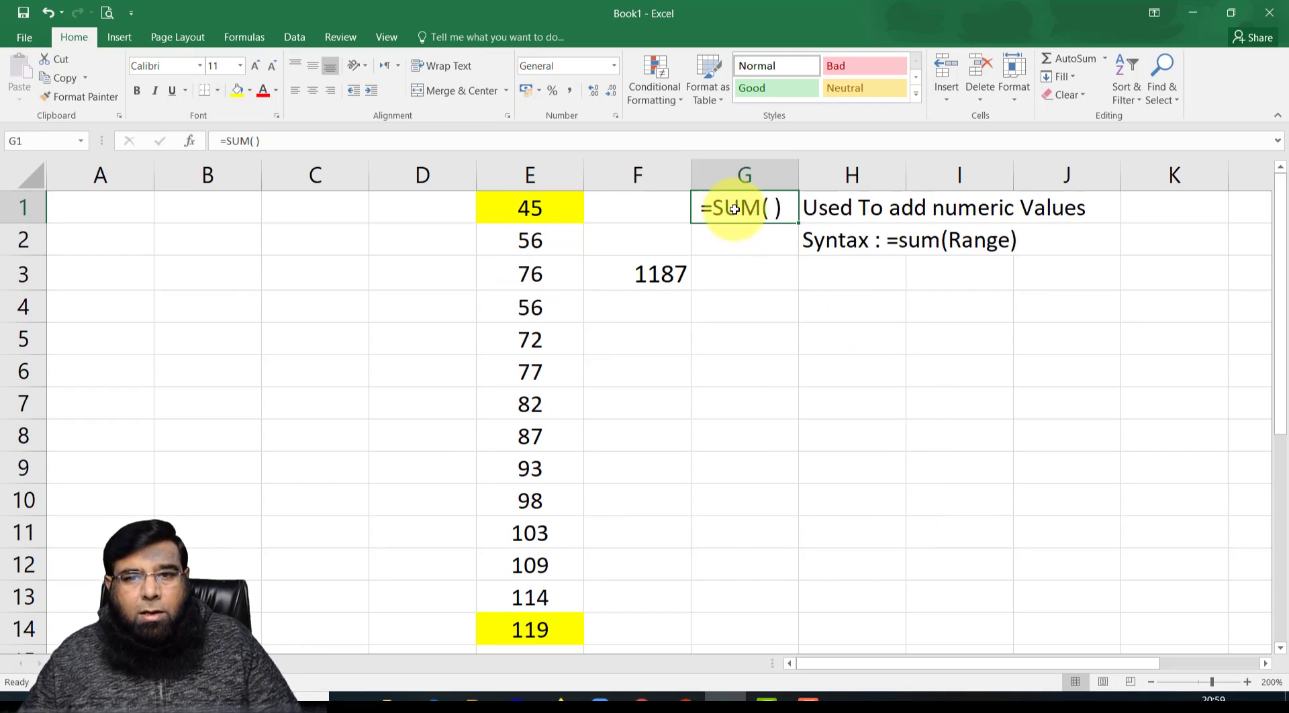
pyautogui.click(136, 90)
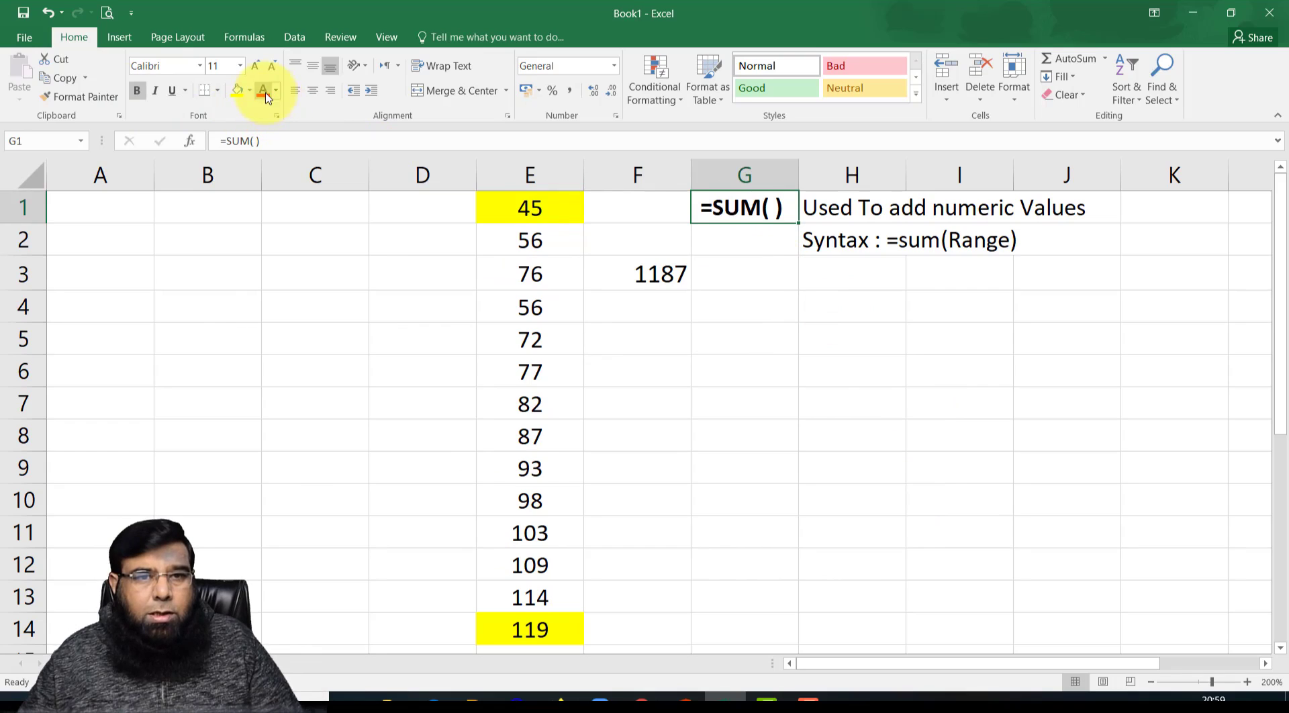
pyautogui.click(262, 89)
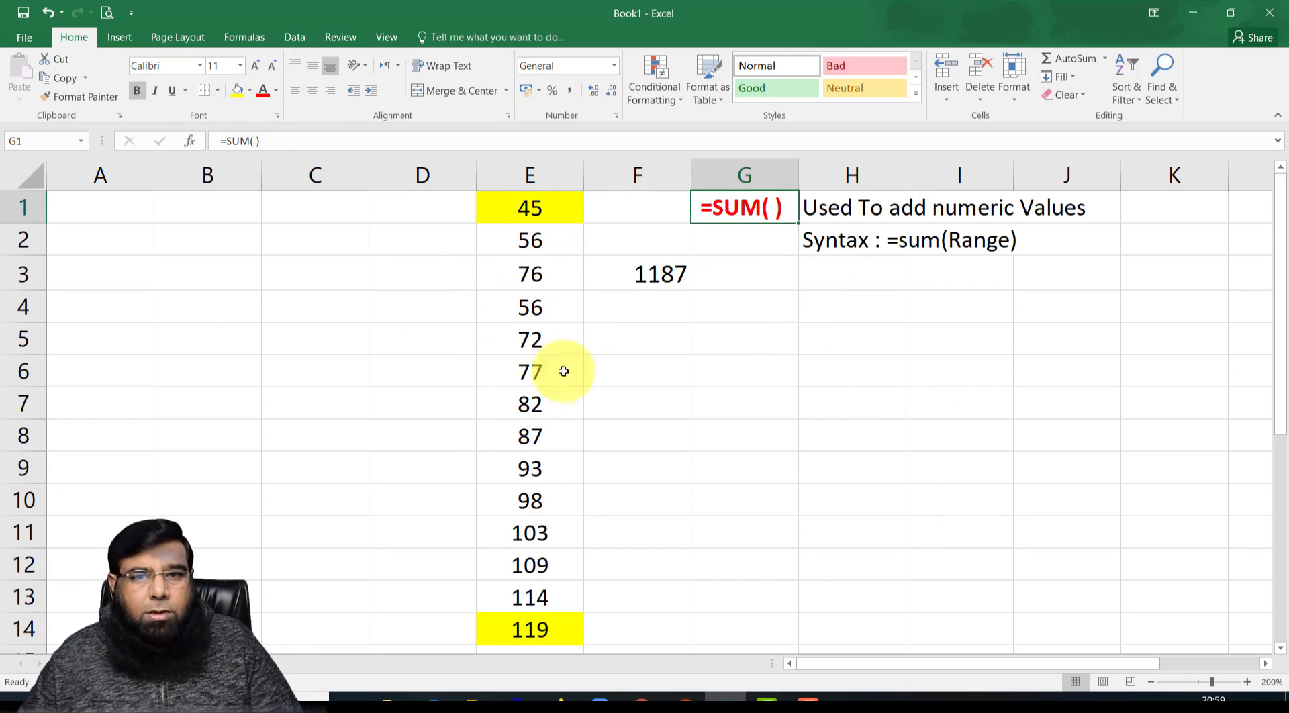
pyautogui.click(745, 176)
pyautogui.click(137, 90)
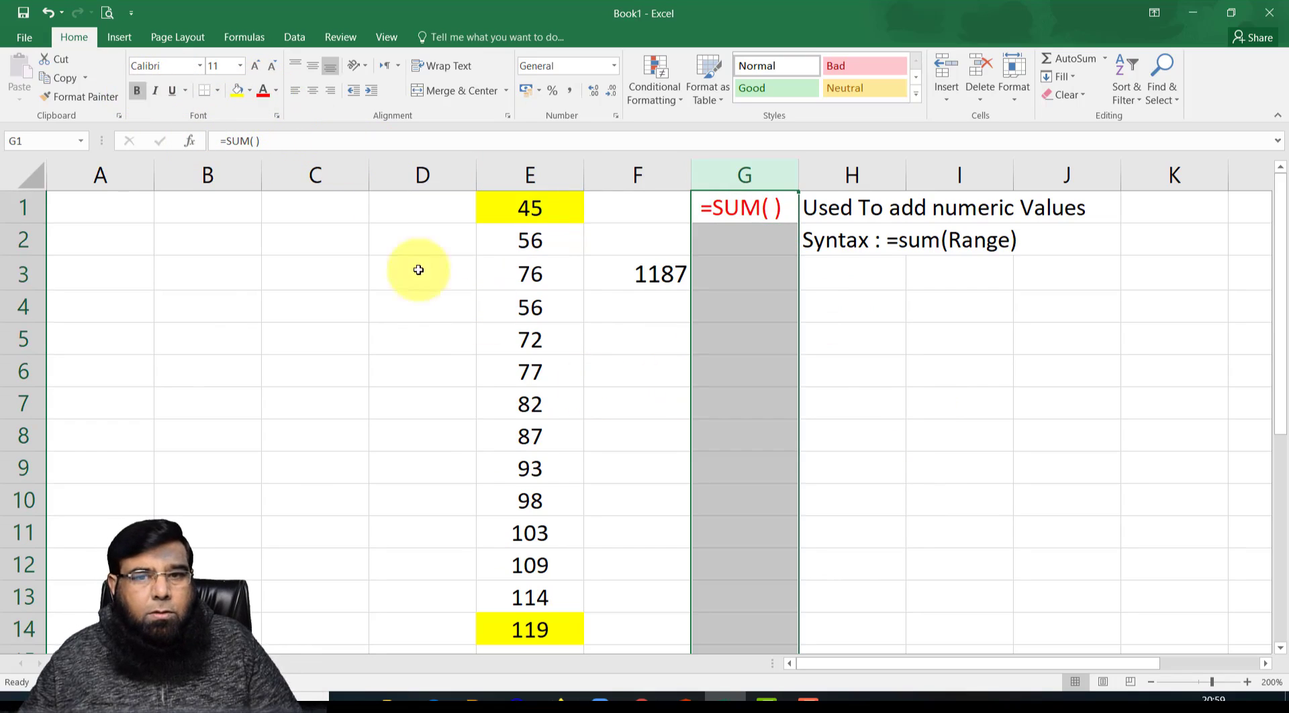
# Write the function name =MAX ( ) as text in cell G4
pyautogui.click(751, 309)
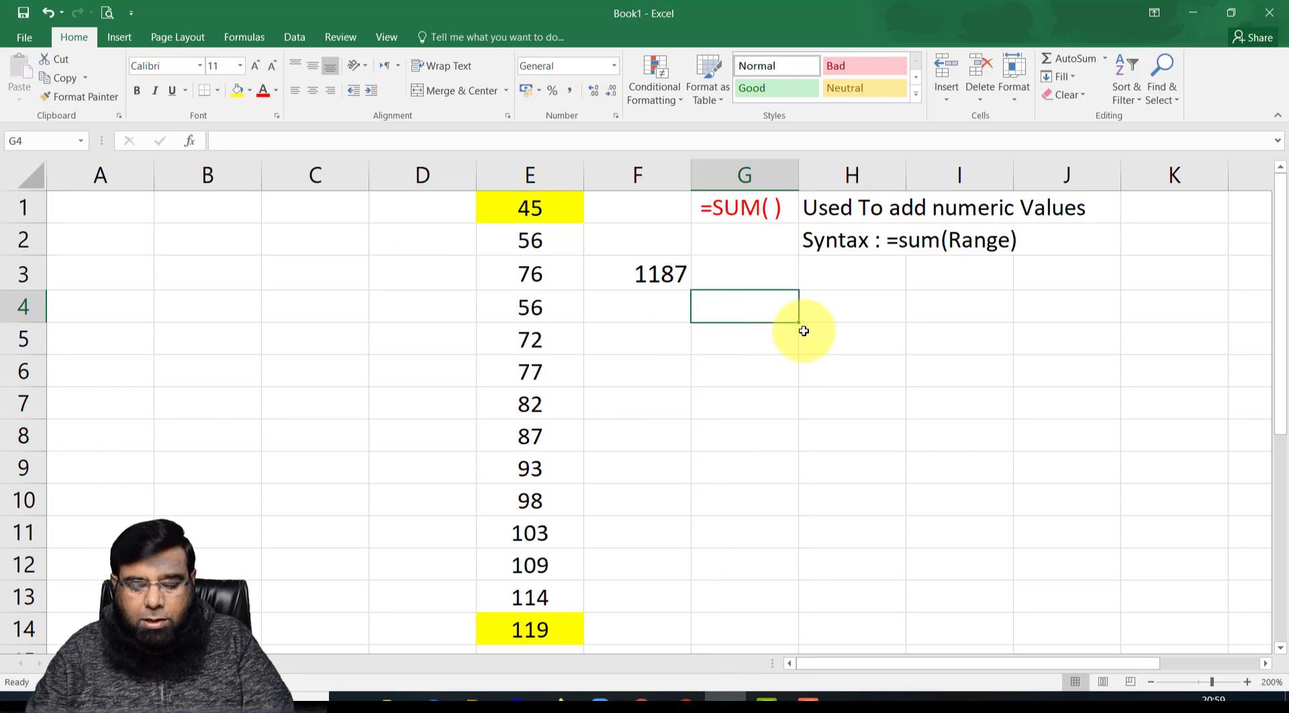
pyautogui.write('=ma')
pyautogui.press('BackSpace')
pyautogui.press('BackSpace')
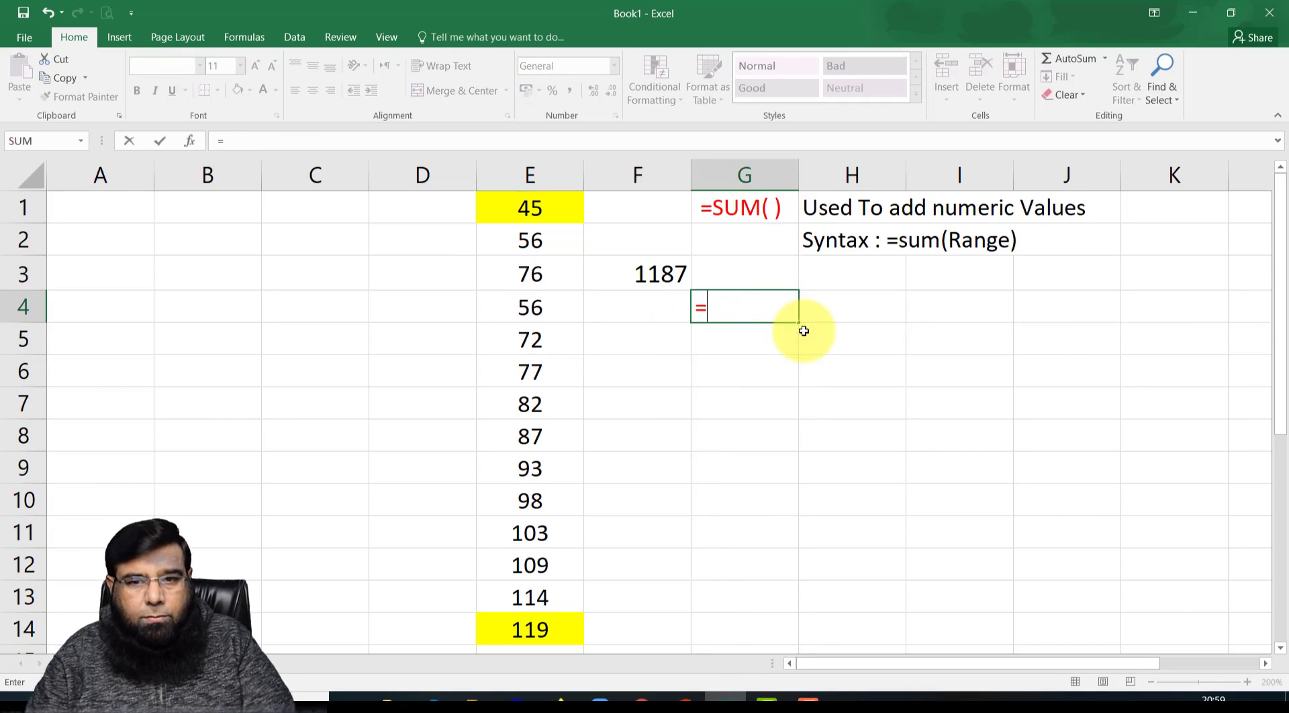
pyautogui.write('MAX ( )')
pyautogui.press('Return')
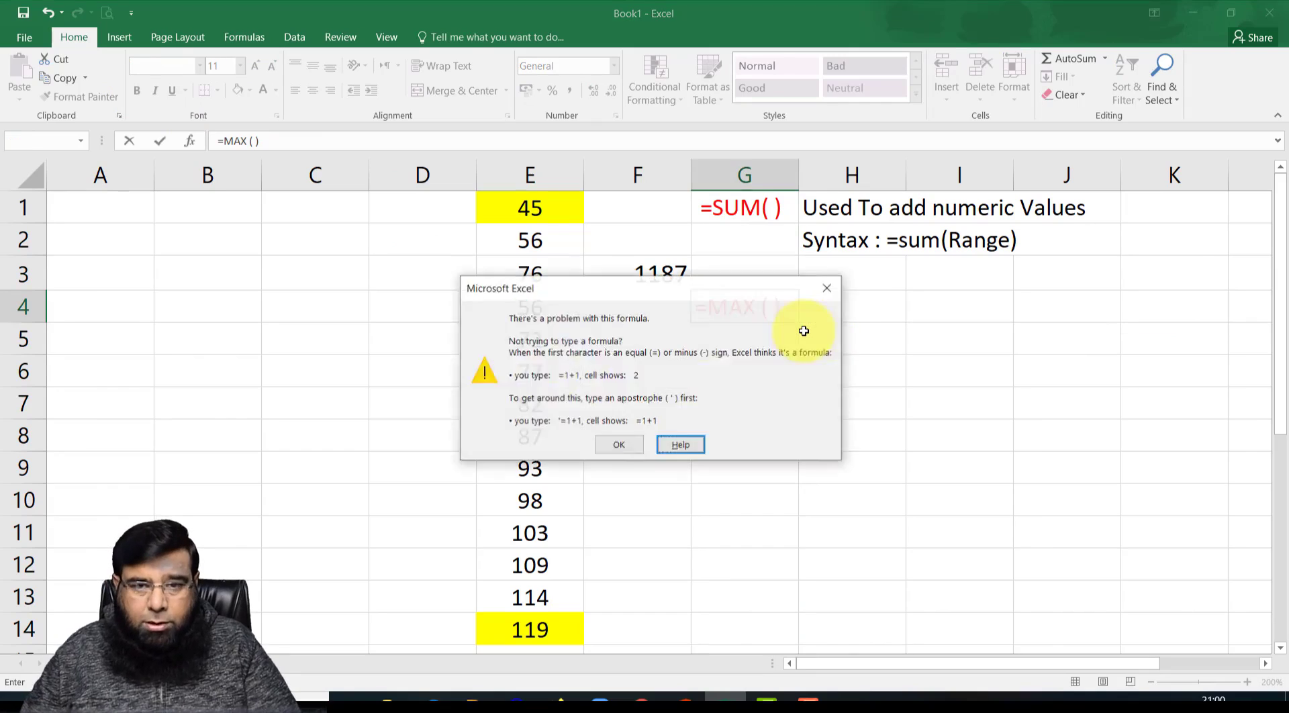
pyautogui.press('Escape')
pyautogui.press('Home')
pyautogui.press('Return')
# Describe MAX in H4 as "Used to find maximum values from range" and add "Syntax : =max (range)" in H5
pyautogui.press('Up')
pyautogui.press('Right')
pyautogui.write('U')
pyautogui.press('BackSpace')
pyautogui.press('BackSpace')
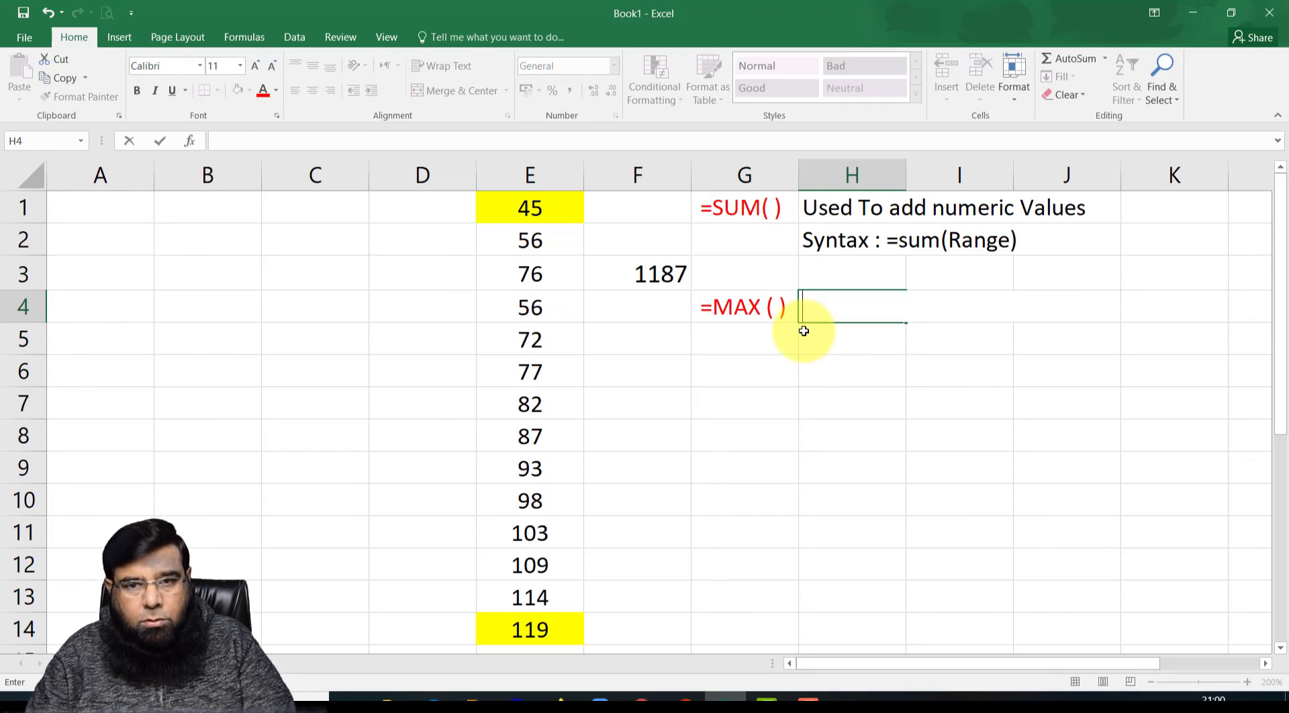
pyautogui.write('Used to find maximu')
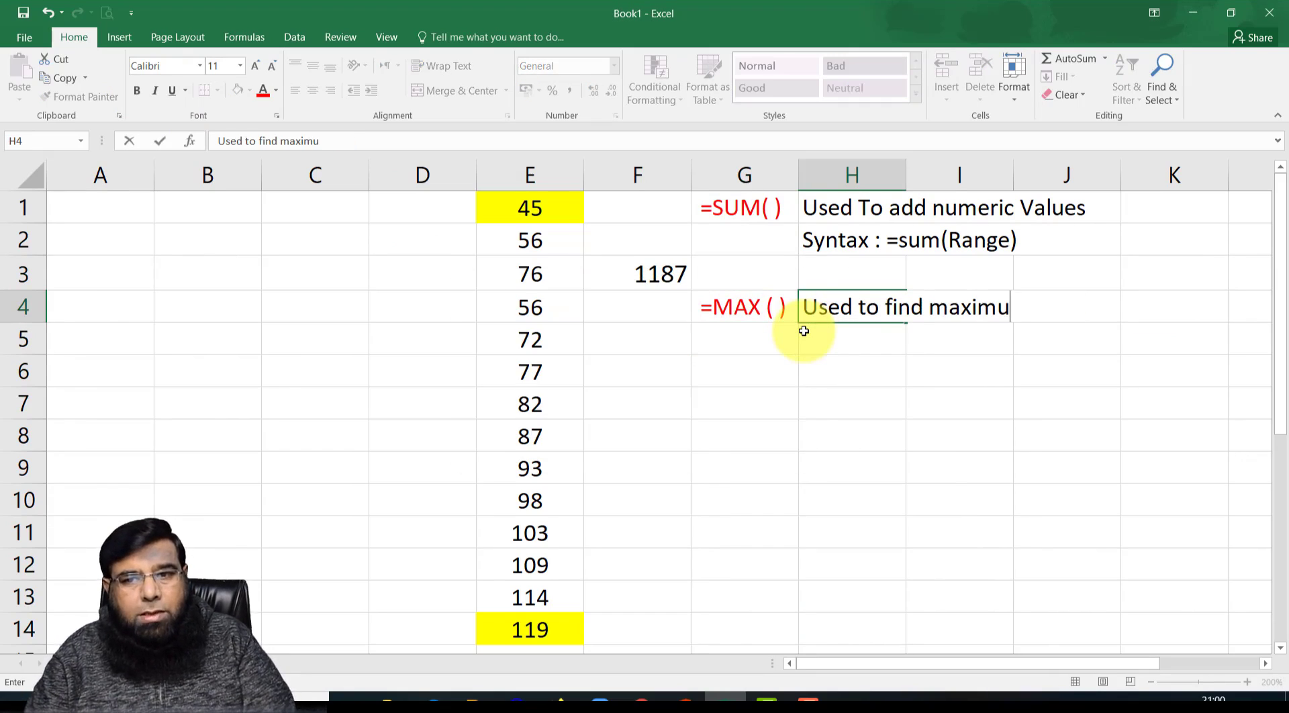
pyautogui.write('m values from range')
pyautogui.press('Return')
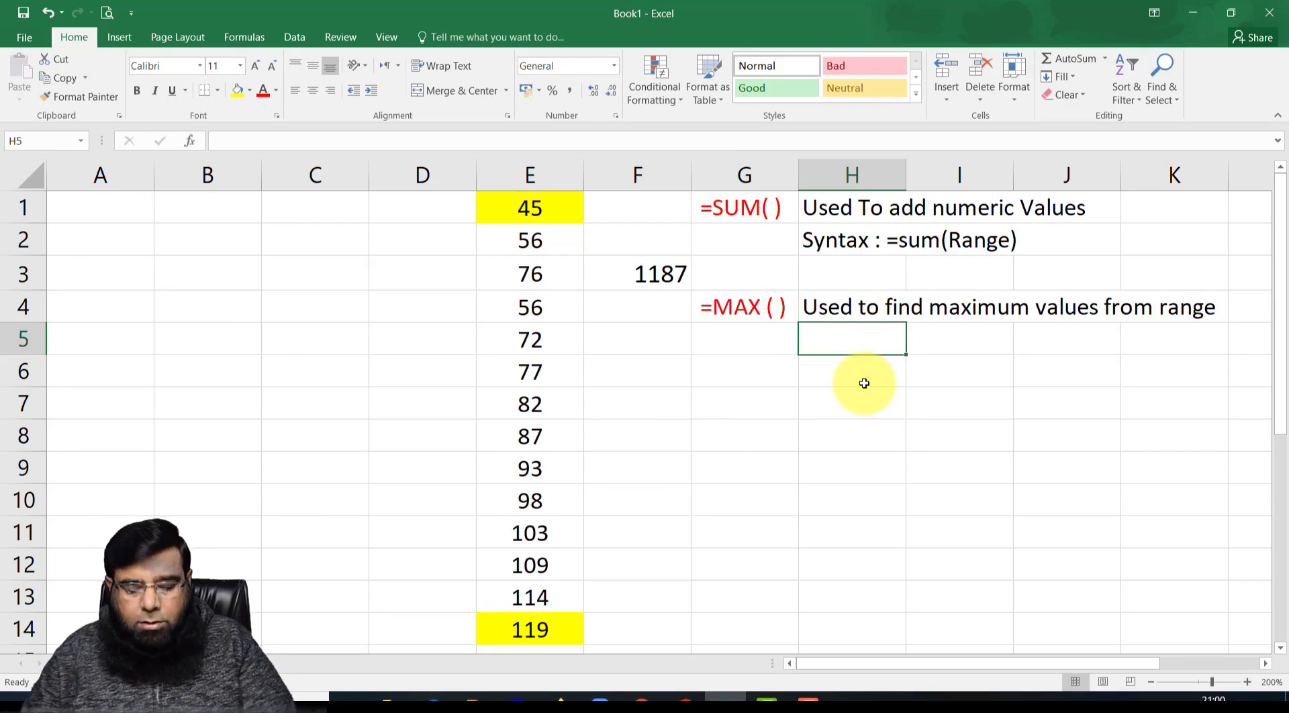
pyautogui.write('Syntax :  =max (range)')
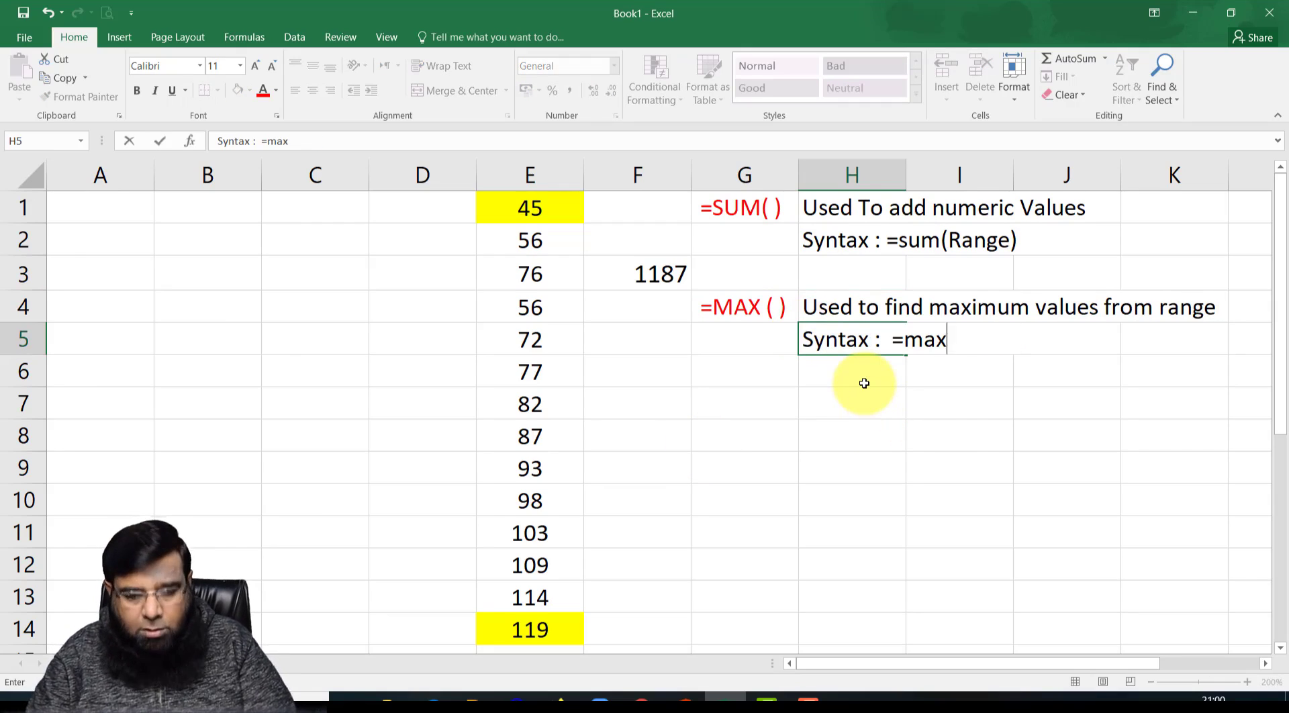
pyautogui.press('Return')
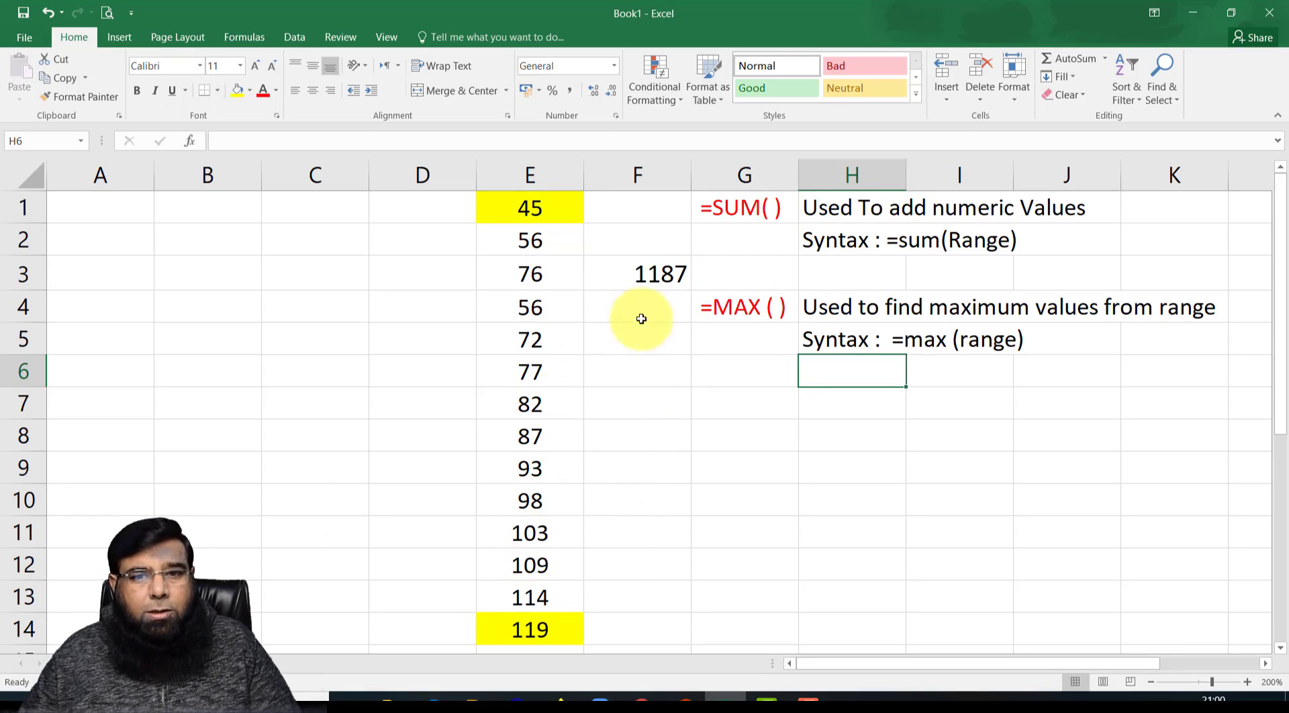
# Centre the contents of F2:F3 horizontally and vertically and apply All Borders to both cells
pyautogui.click(639, 278)
pyautogui.click(642, 247)
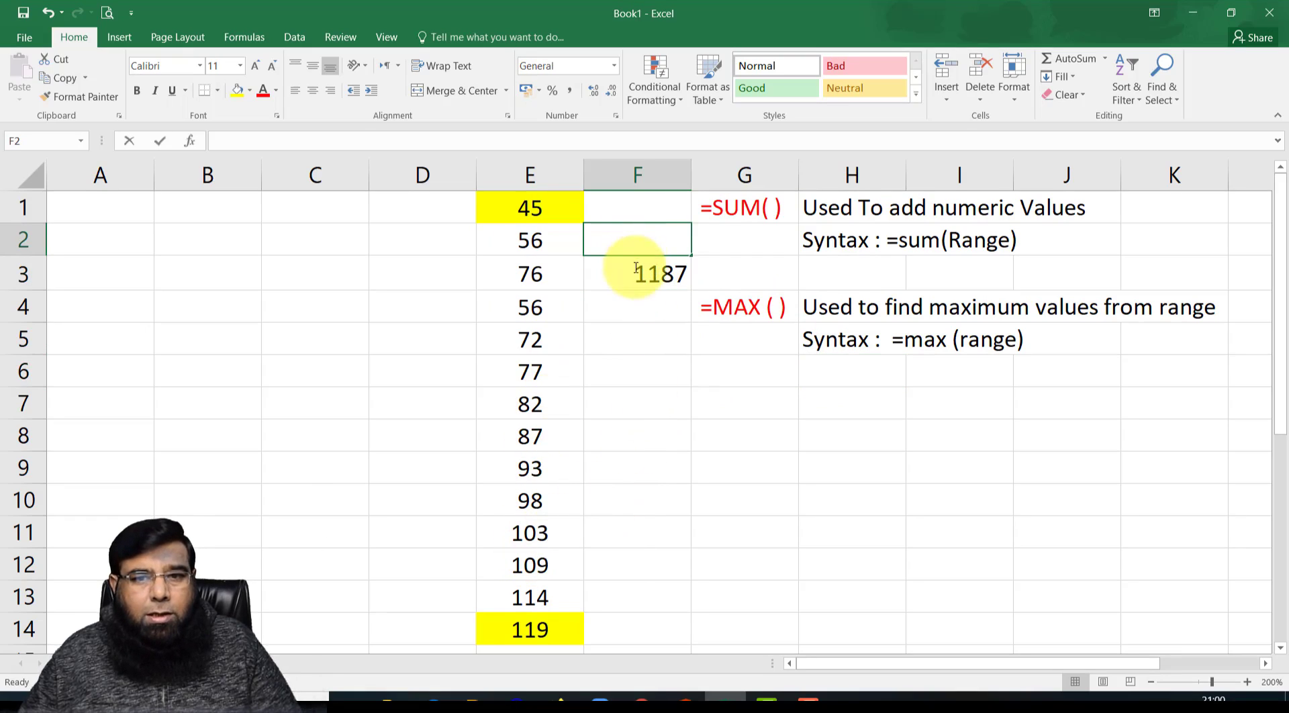
pyautogui.click(646, 267)
pyautogui.moveTo(638, 247); pyautogui.dragTo(645, 270)
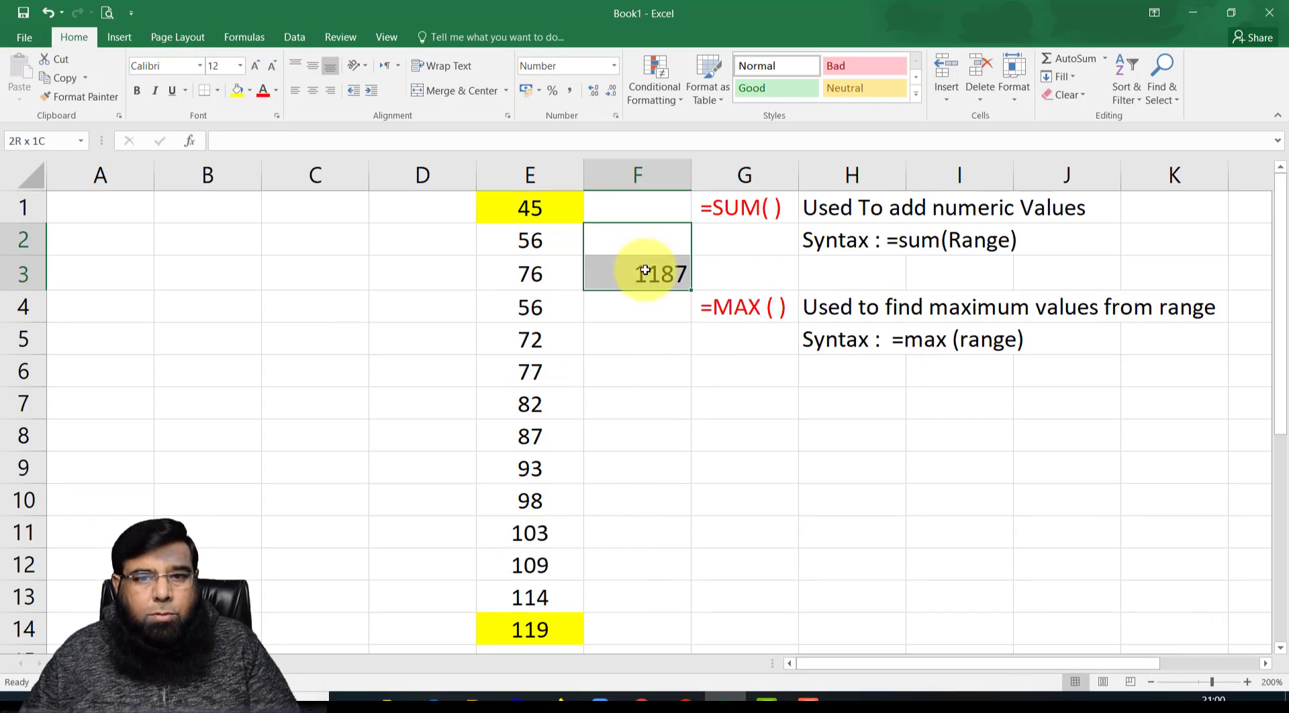
pyautogui.click(312, 97)
pyautogui.click(313, 65)
pyautogui.click(217, 90)
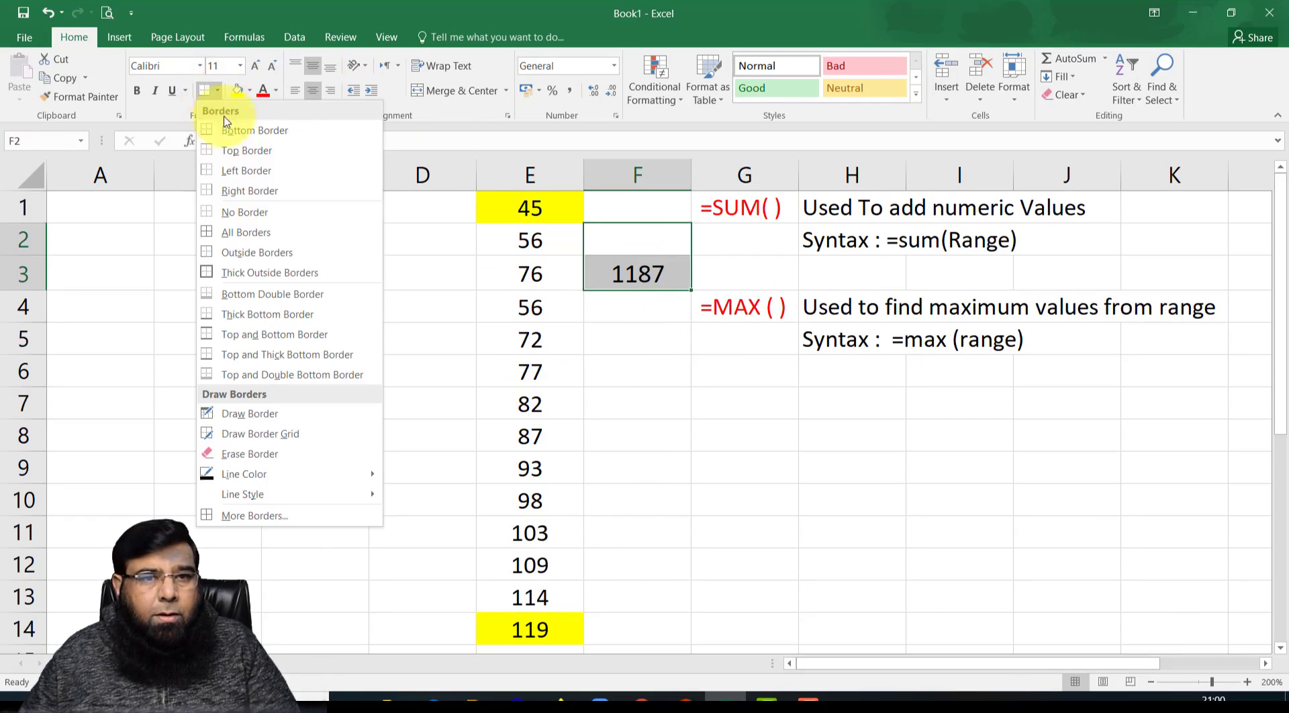
pyautogui.click(293, 232)
# Enter the label "Sum" in cell F2 above the SUM result
pyautogui.click(614, 247)
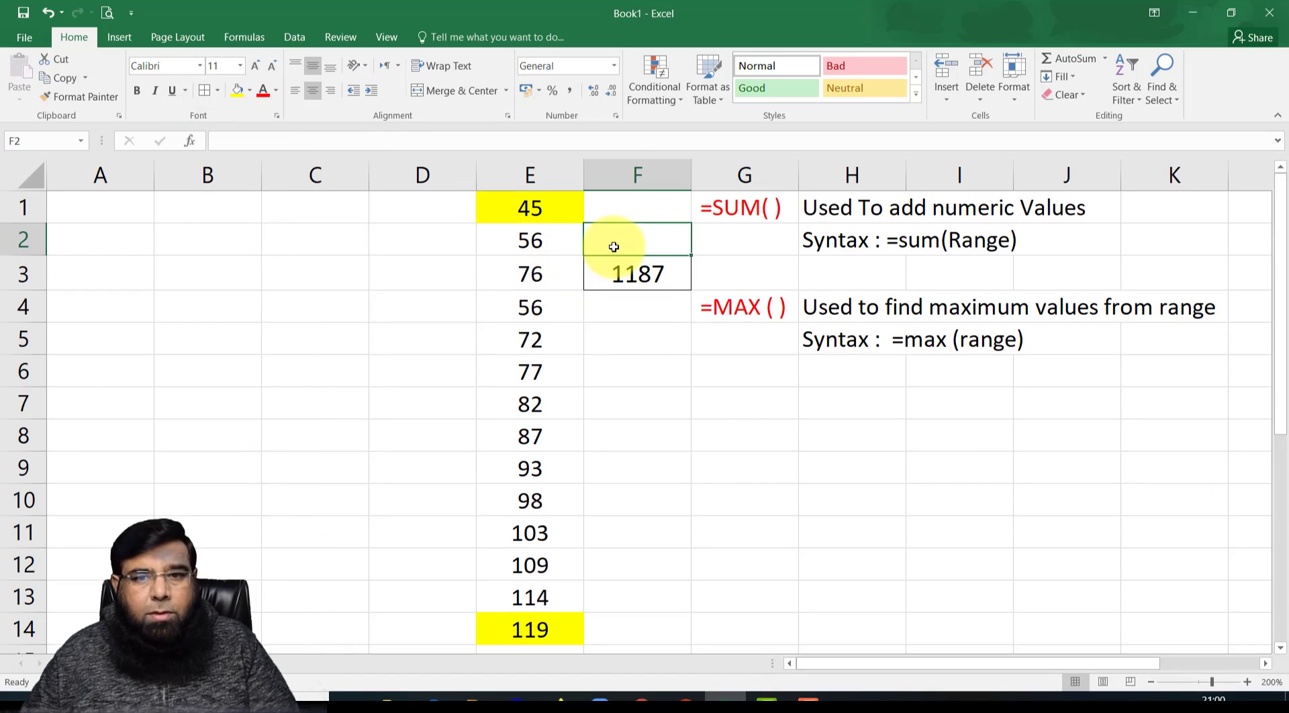
pyautogui.write('Sum')
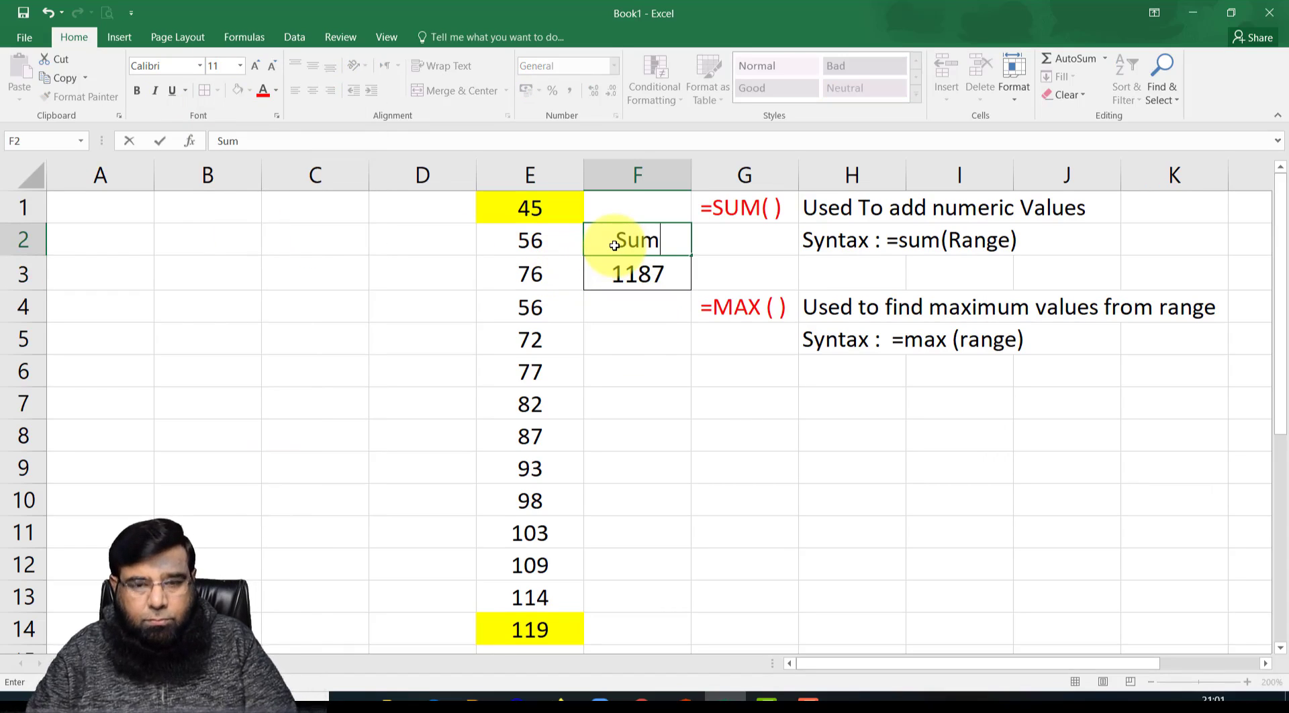
pyautogui.press('Return')
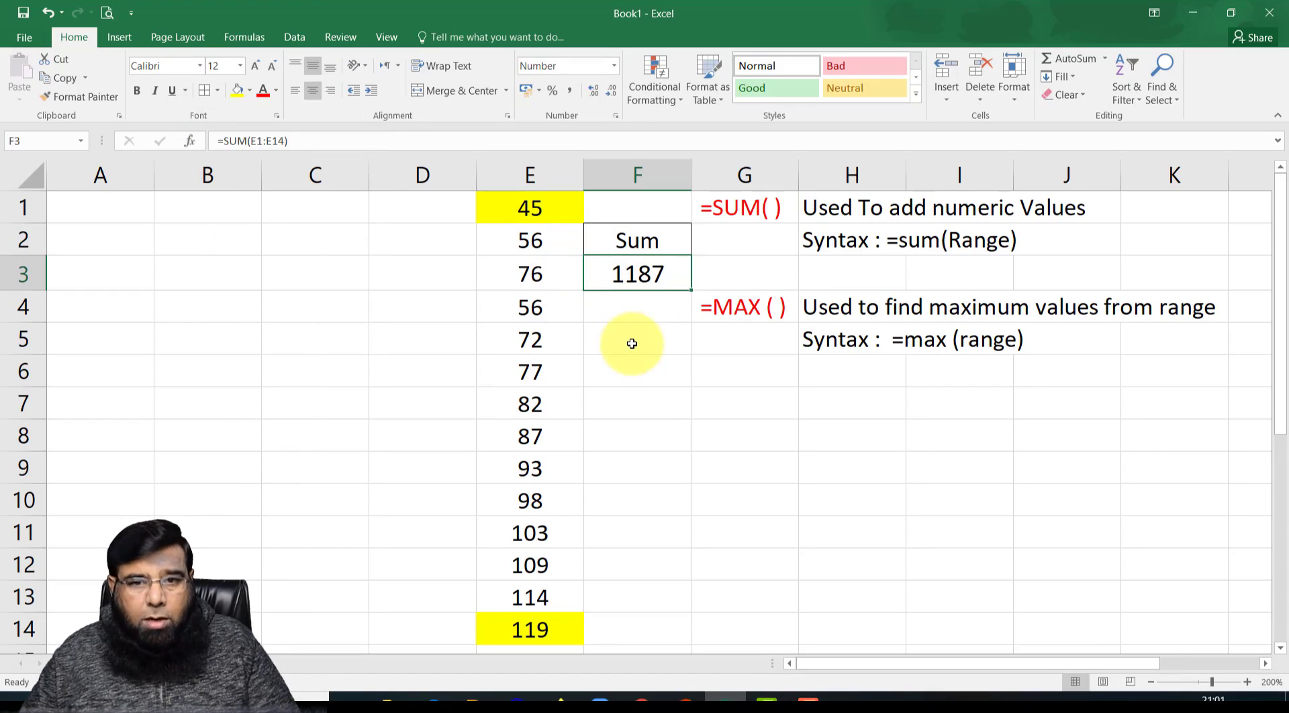
# Apply all borders to cells F5:F6 and enter the label "Max. Val" in F5
pyautogui.moveTo(630, 340); pyautogui.dragTo(630, 369)
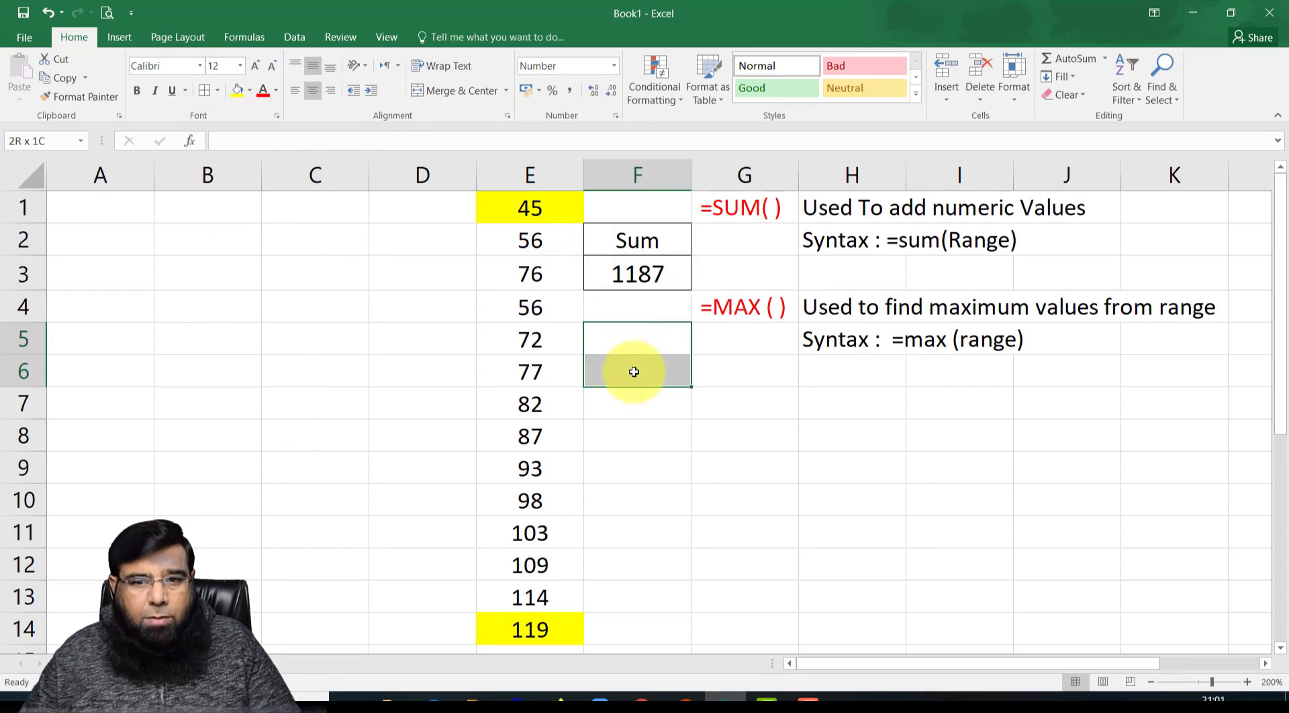
pyautogui.click(204, 90)
pyautogui.click(608, 346)
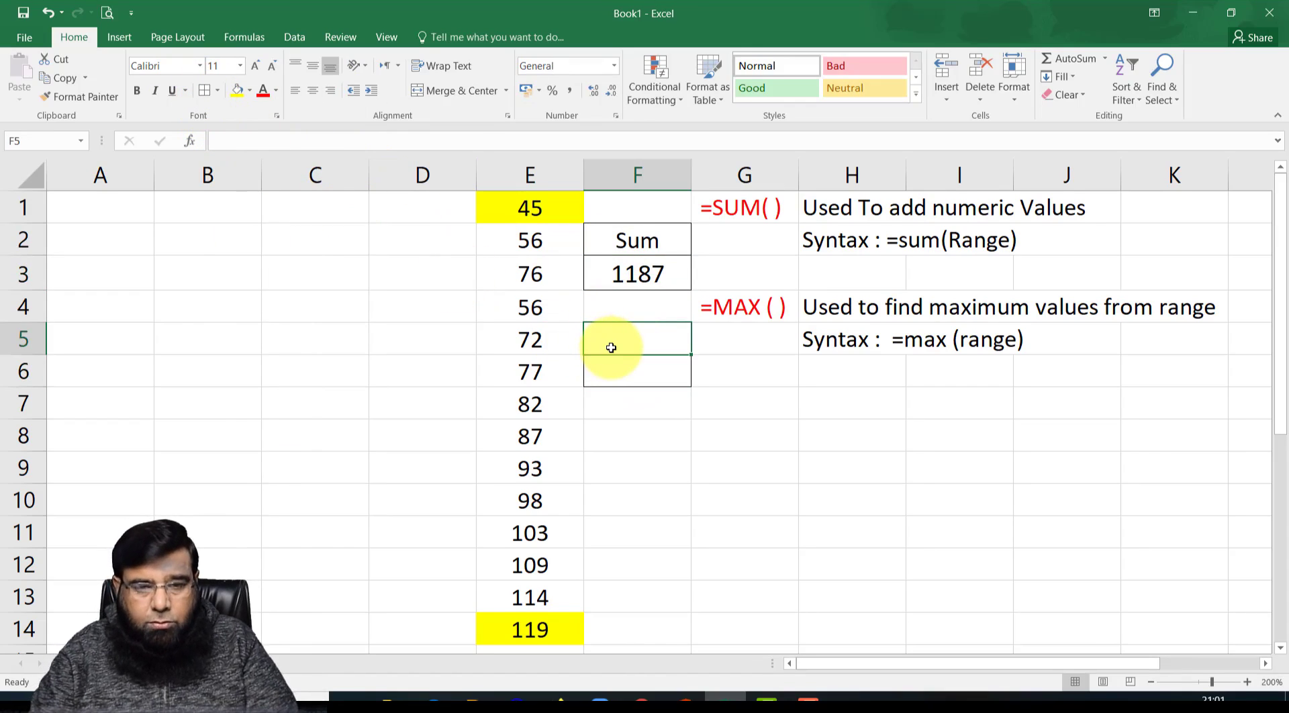
pyautogui.write('Max. V')
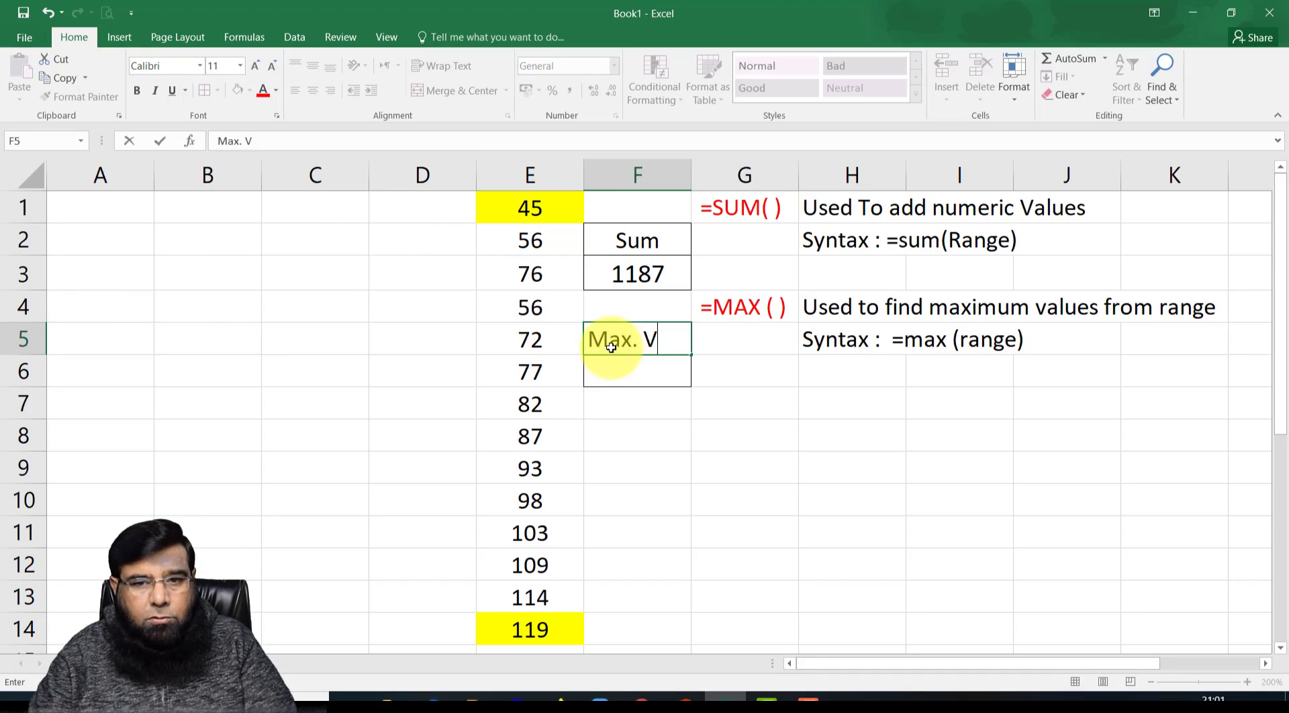
pyautogui.write('al')
pyautogui.press('Return')
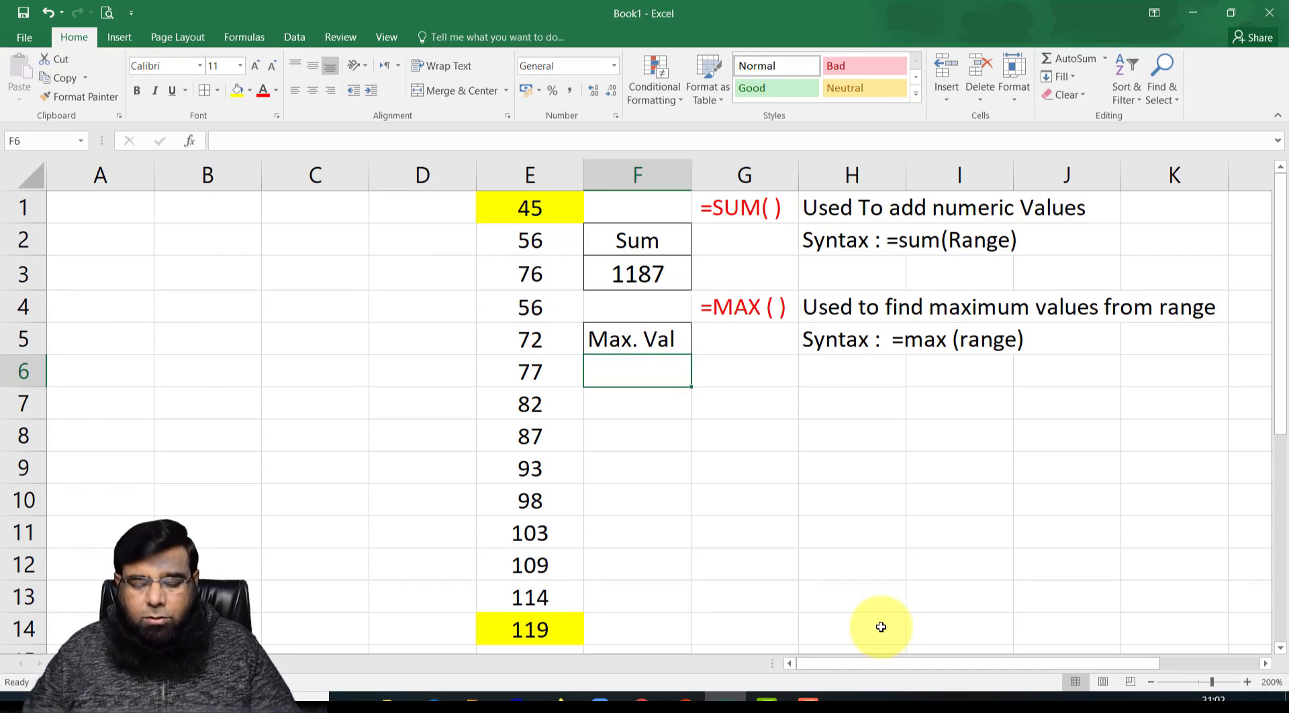
# Calculate the maximum of E1:E14 with the MAX function in cell F6 and centre the result horizontally
pyautogui.write('=')
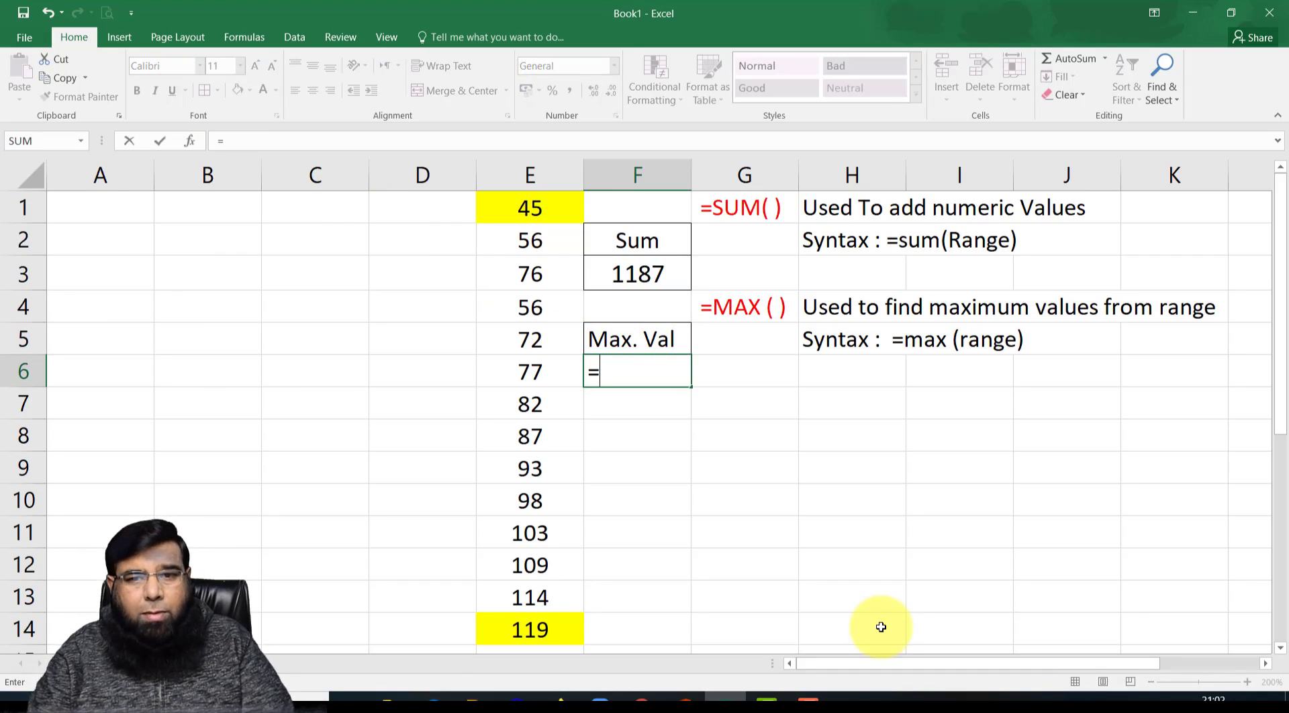
pyautogui.write('max')
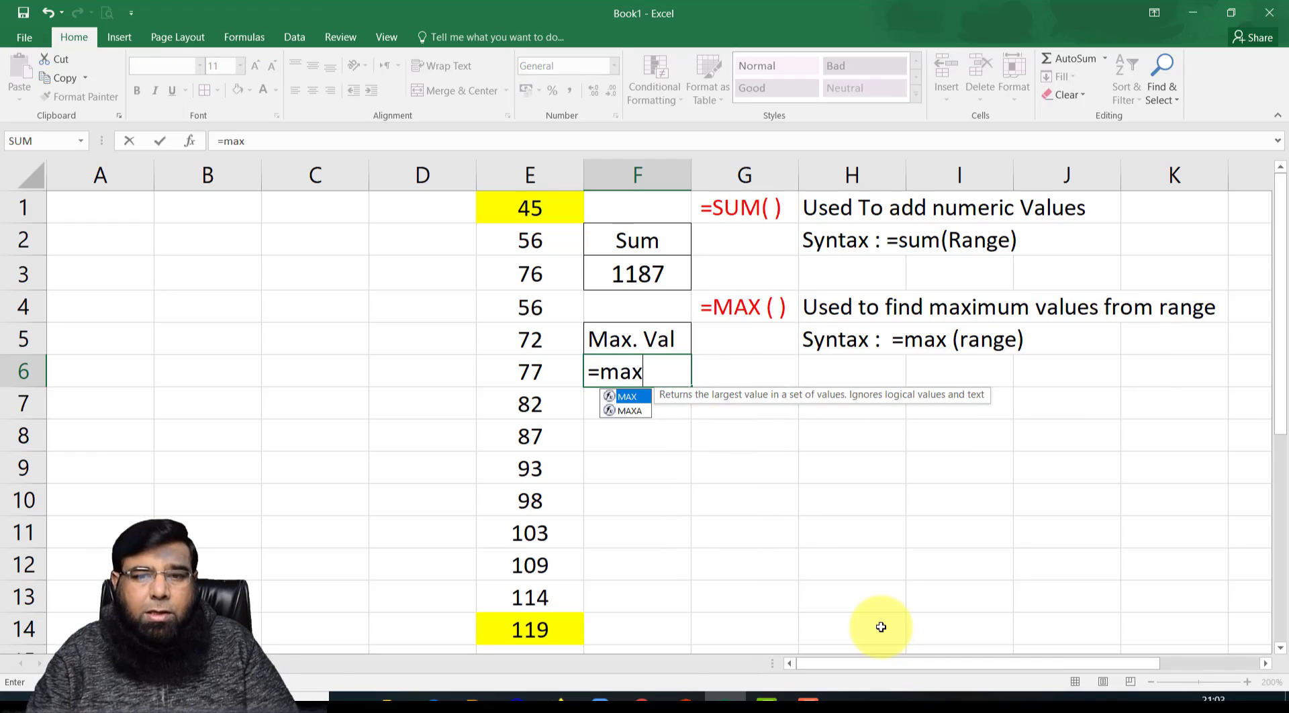
pyautogui.write('(')
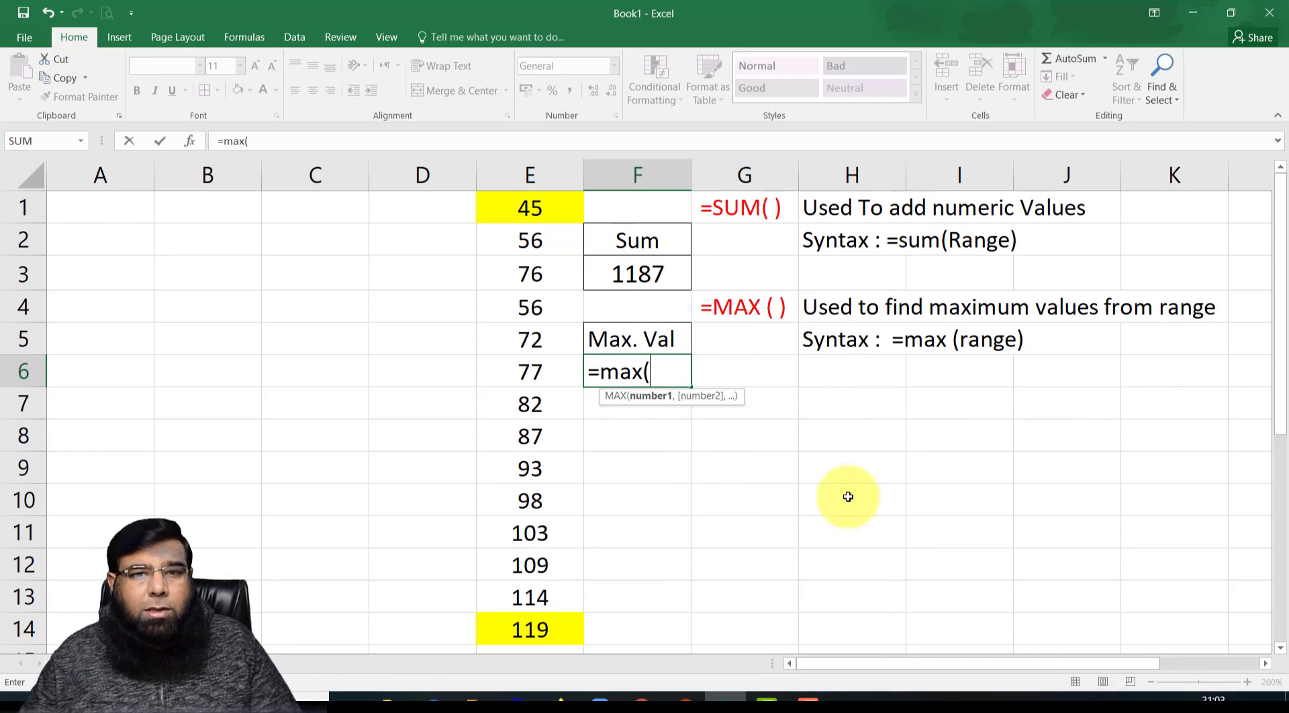
pyautogui.click(535, 212)
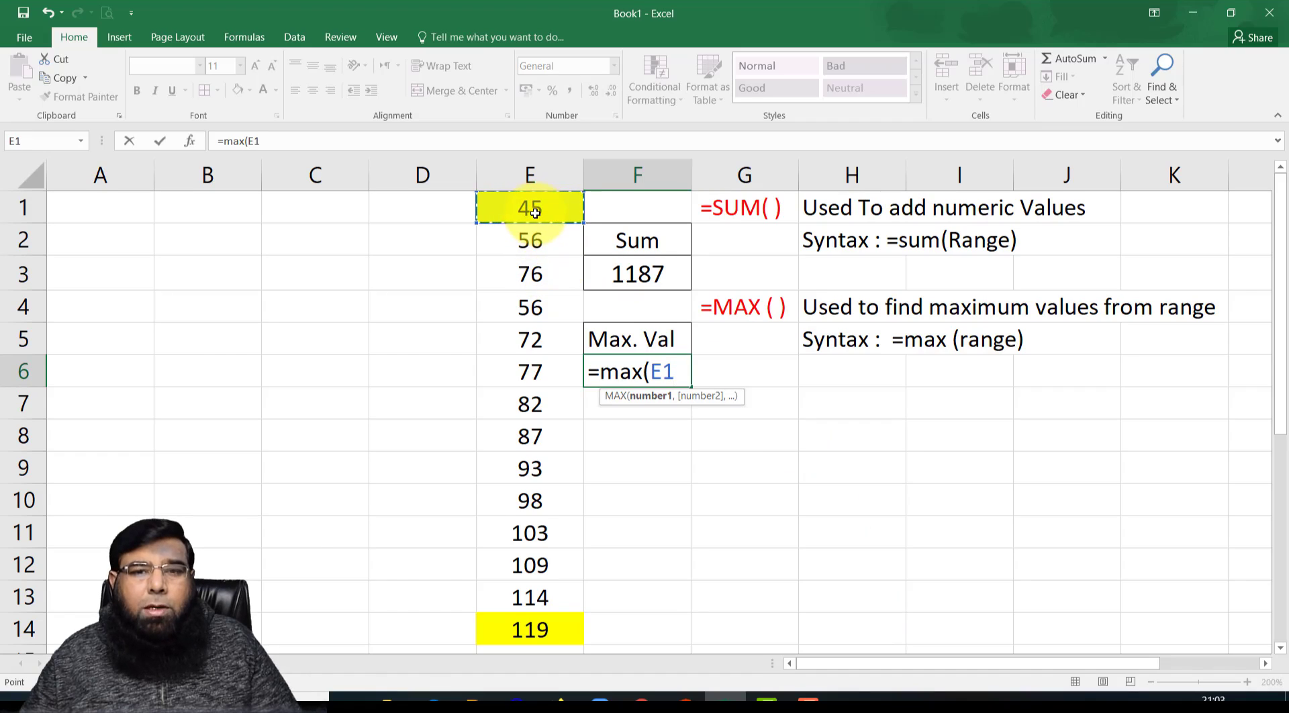
pyautogui.hotkey('shift', 'Down')
pyautogui.hotkey('shift', 'Down')
pyautogui.hotkey('shift', 'Down')
pyautogui.hotkey('shift', 'Down')
pyautogui.hotkey('shift', 'Down')
pyautogui.hotkey('shift', 'Down')
pyautogui.hotkey('shift', 'Down')
pyautogui.hotkey('shift', 'Down')
pyautogui.hotkey('shift', 'Down')
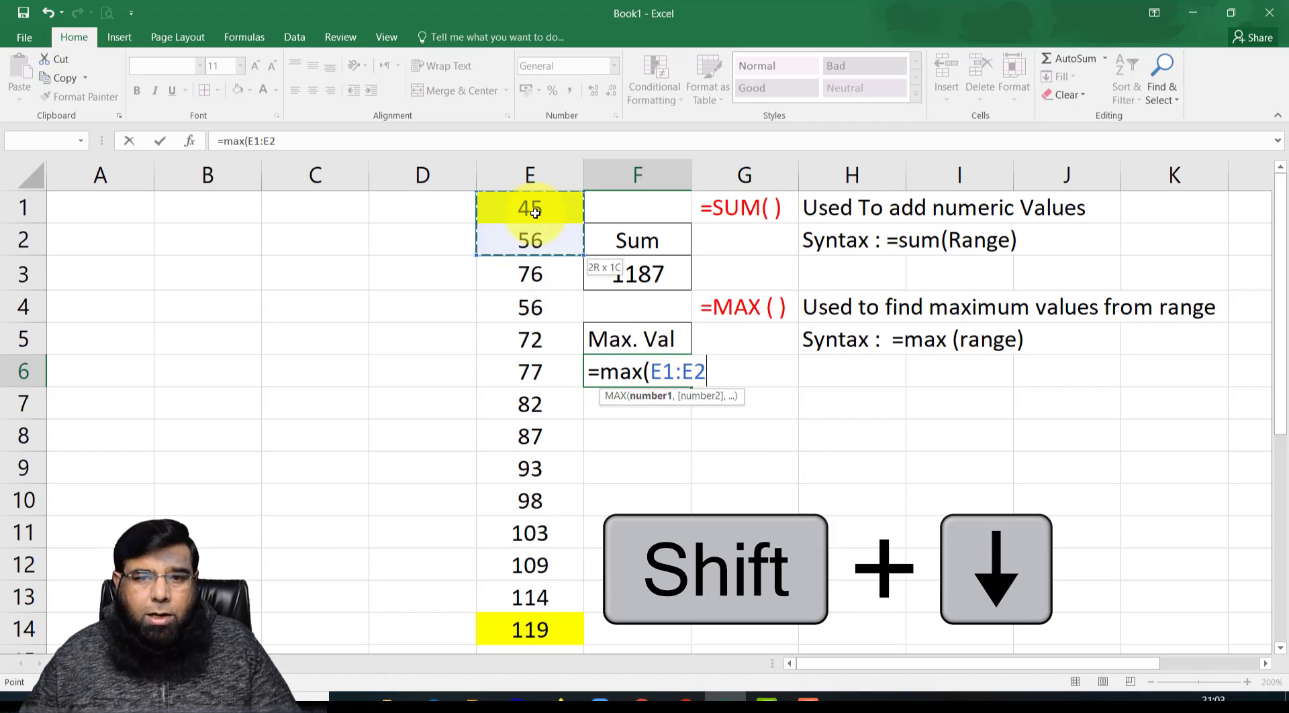
pyautogui.hotkey('shift', 'Down')
pyautogui.hotkey('shift', 'Down')
pyautogui.hotkey('shift', 'Down')
pyautogui.hotkey('shift', 'Down')
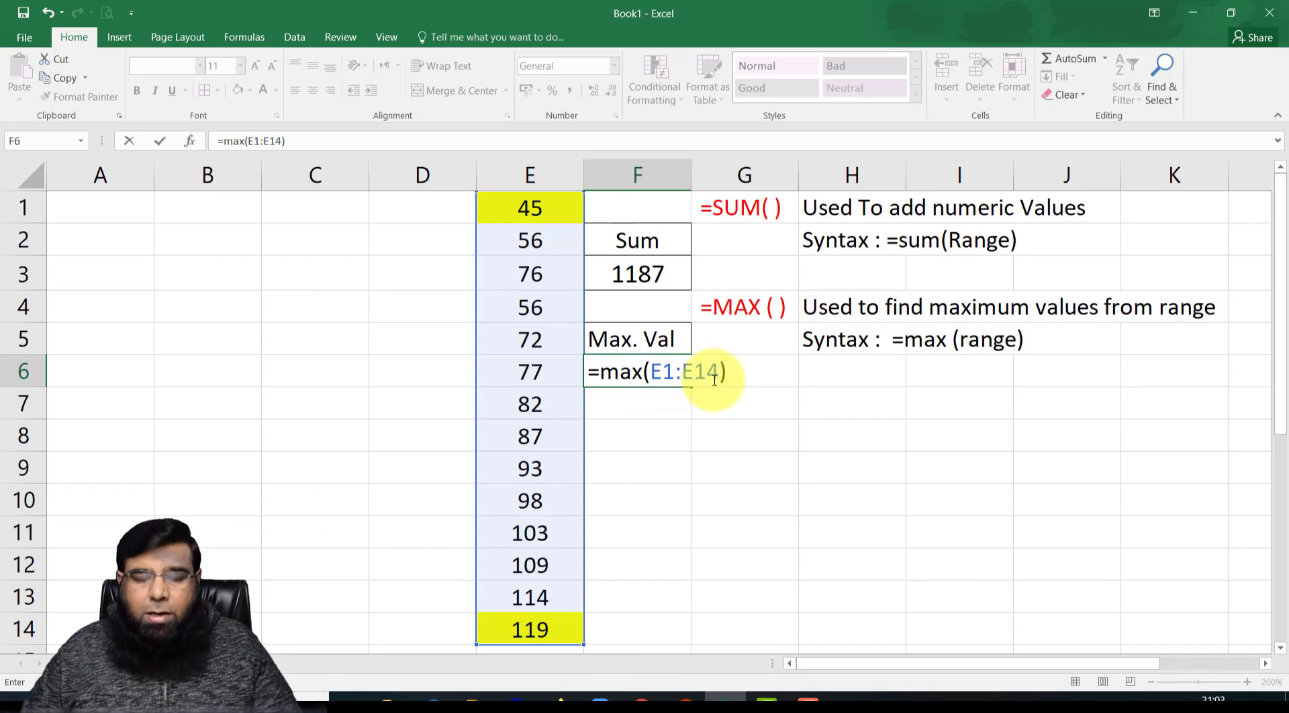
pyautogui.press('Return')
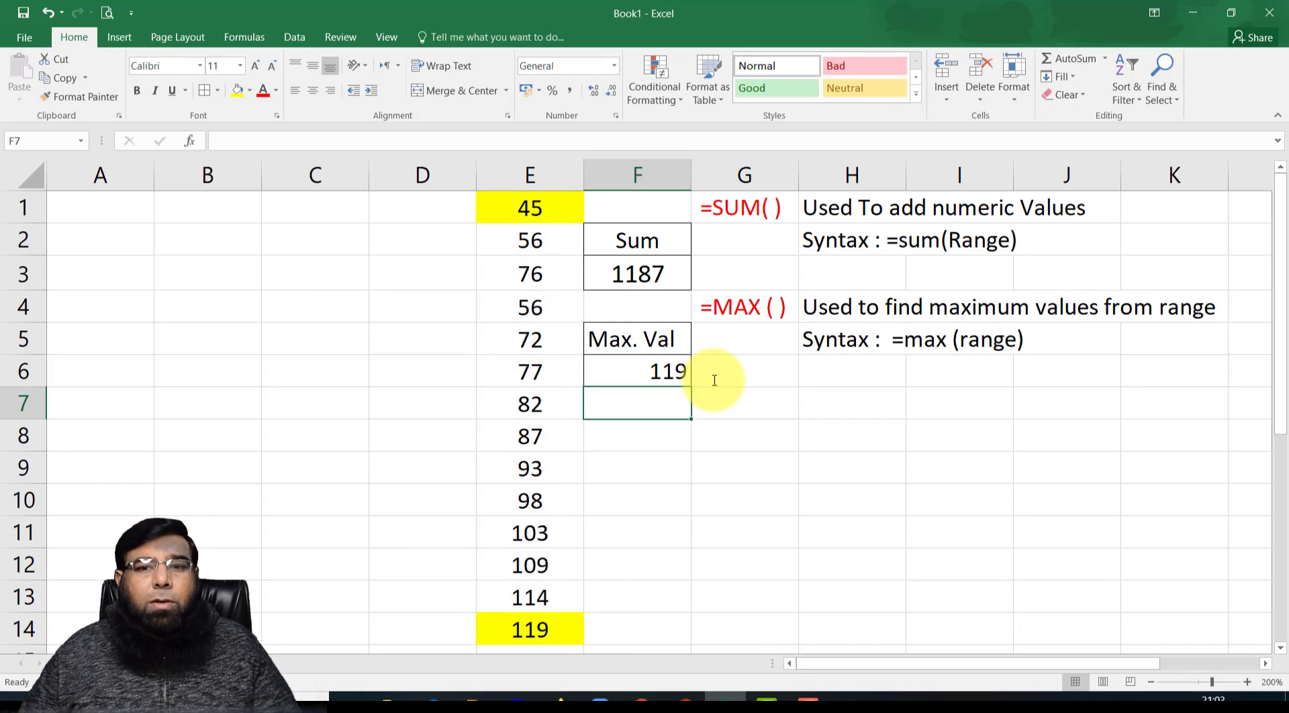
pyautogui.click(650, 370)
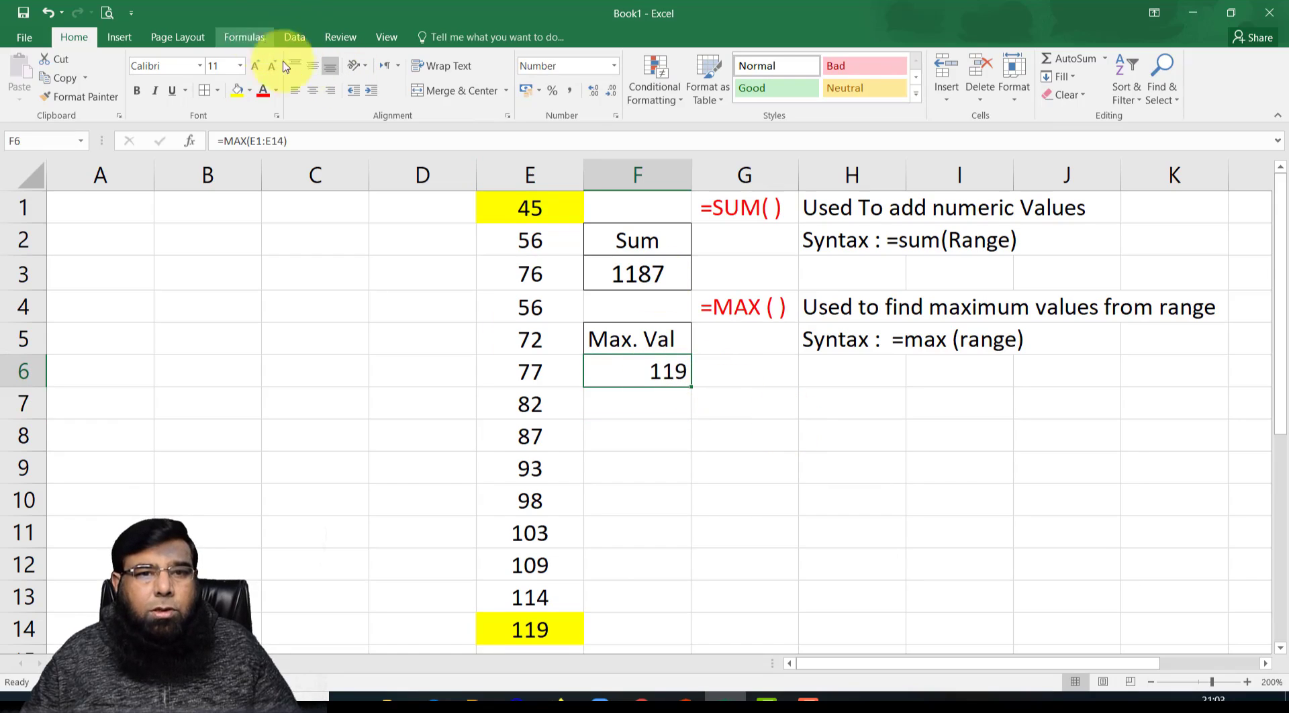
pyautogui.click(319, 92)
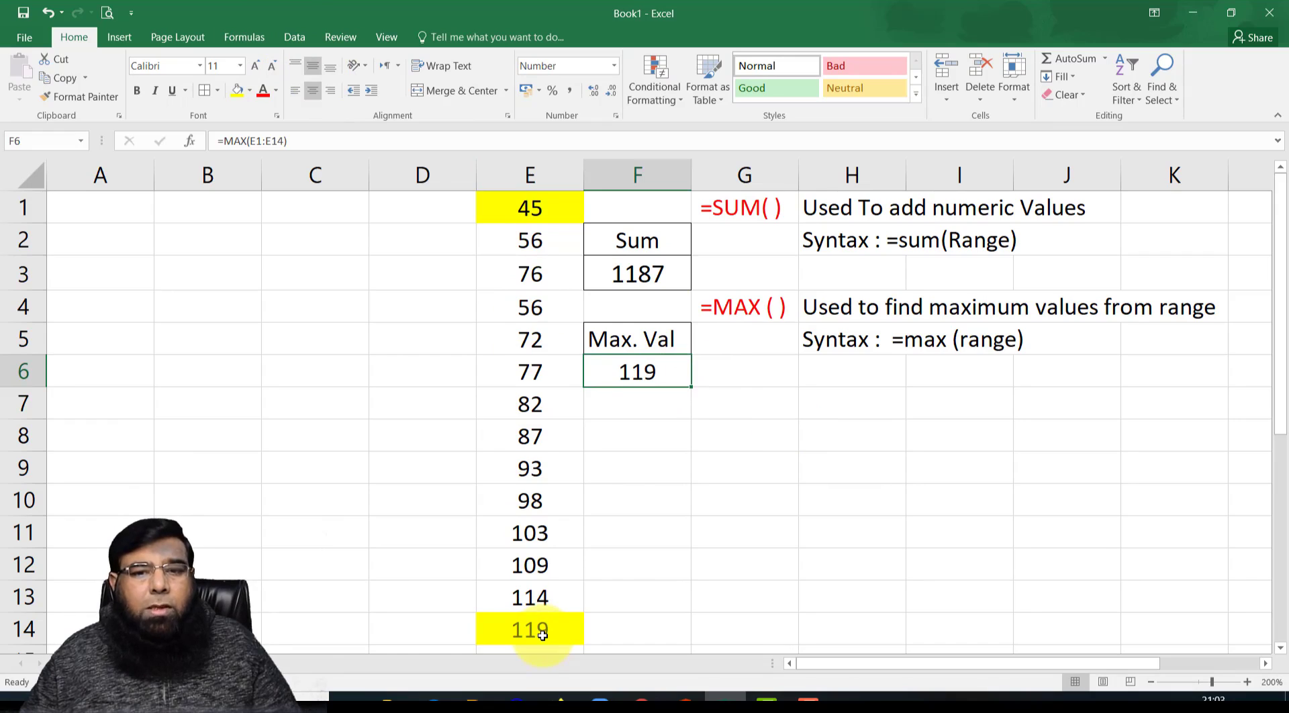
# Change the value in cell E5 to 567 and check the MAX result in F6
pyautogui.click(531, 343)
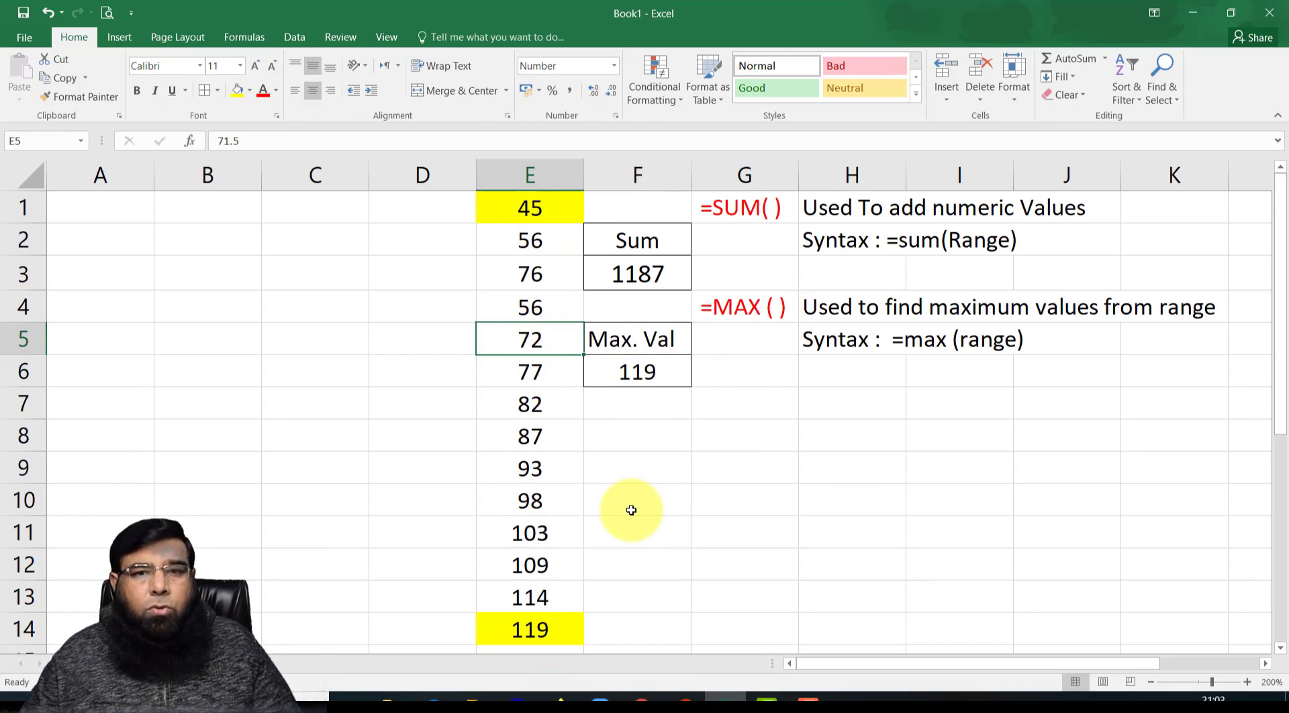
pyautogui.write('56')
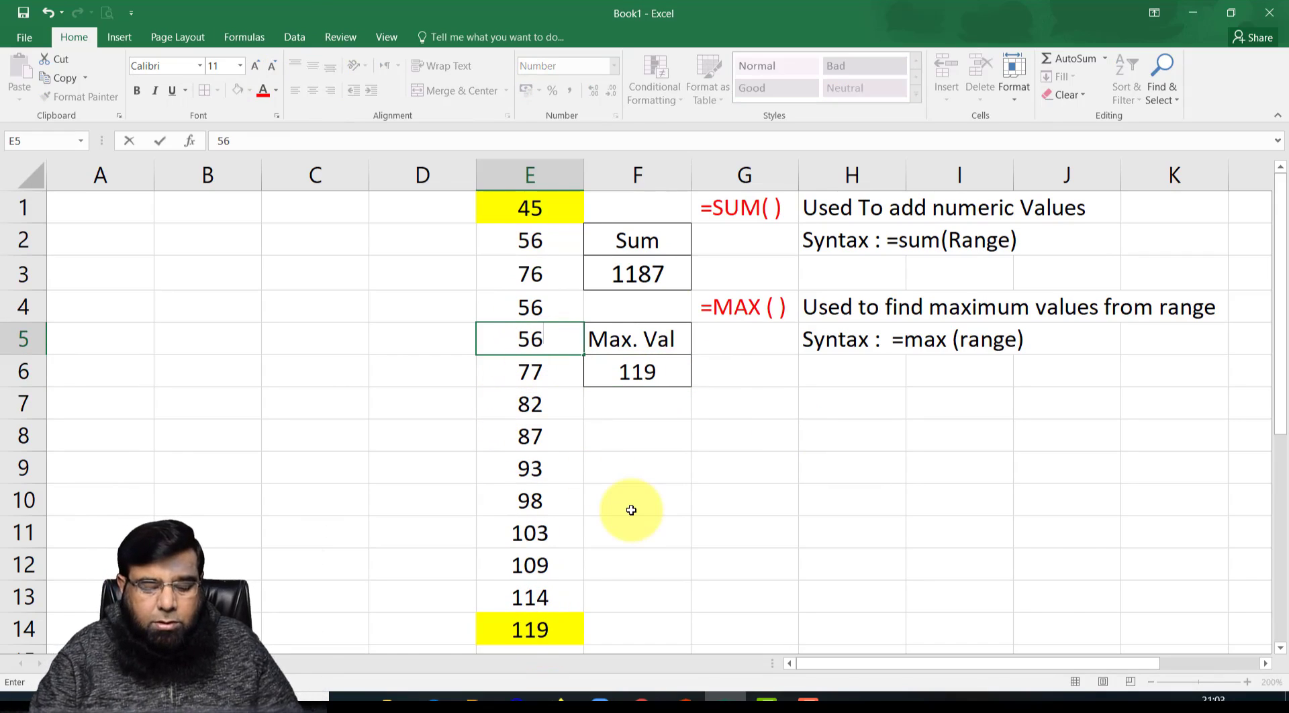
pyautogui.write('7')
pyautogui.press('Return')
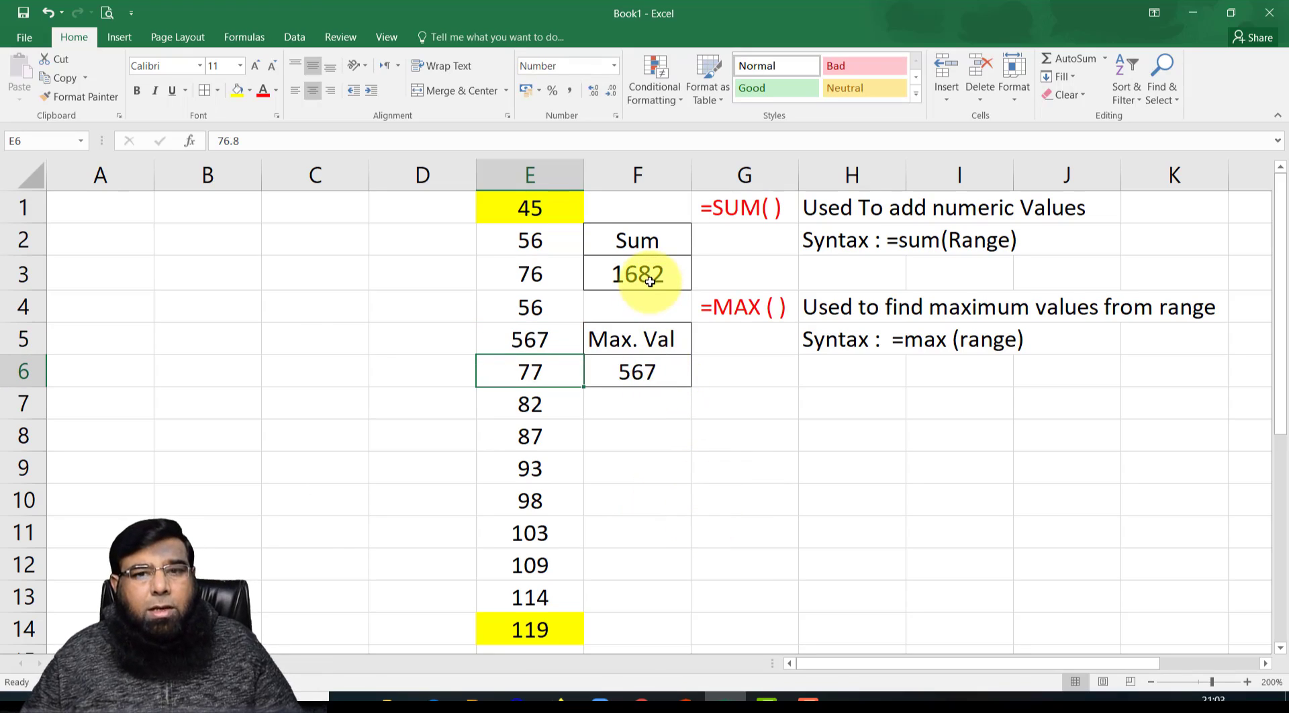
pyautogui.click(654, 370)
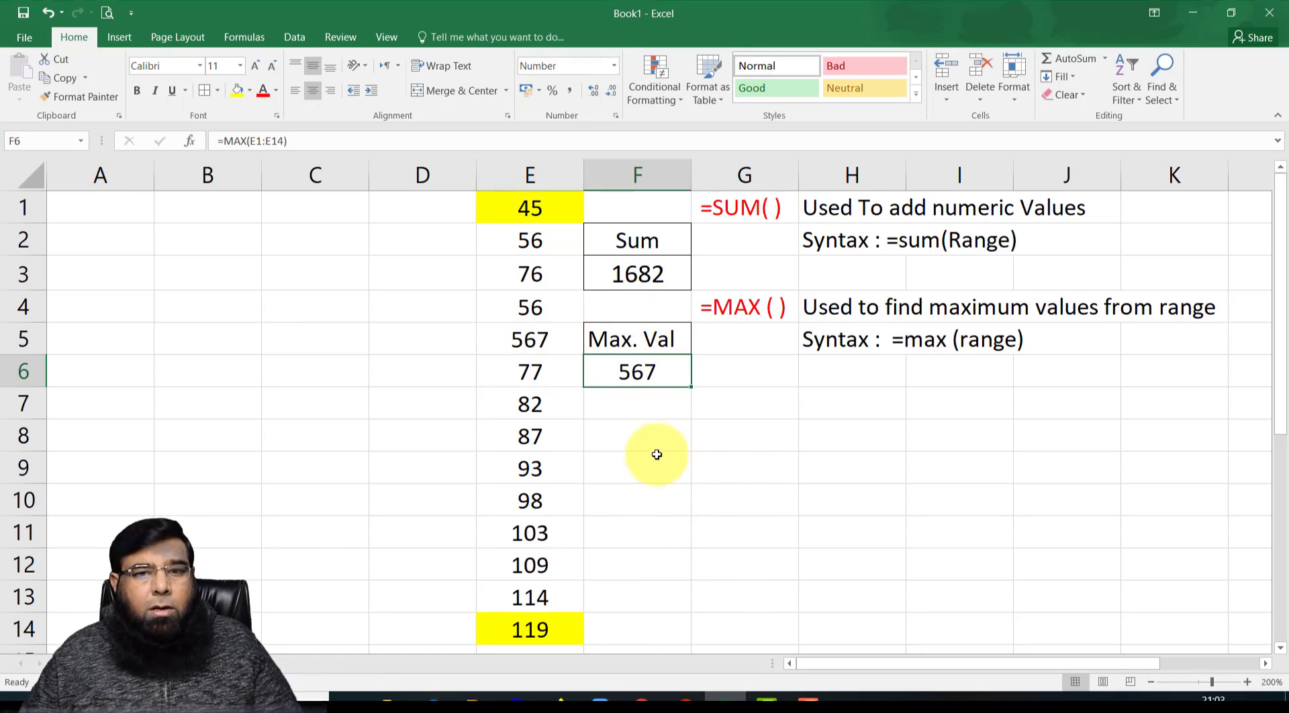
# Apply all borders to cells F8:F9 below the maximum value box
pyautogui.moveTo(651, 431); pyautogui.dragTo(678, 479)
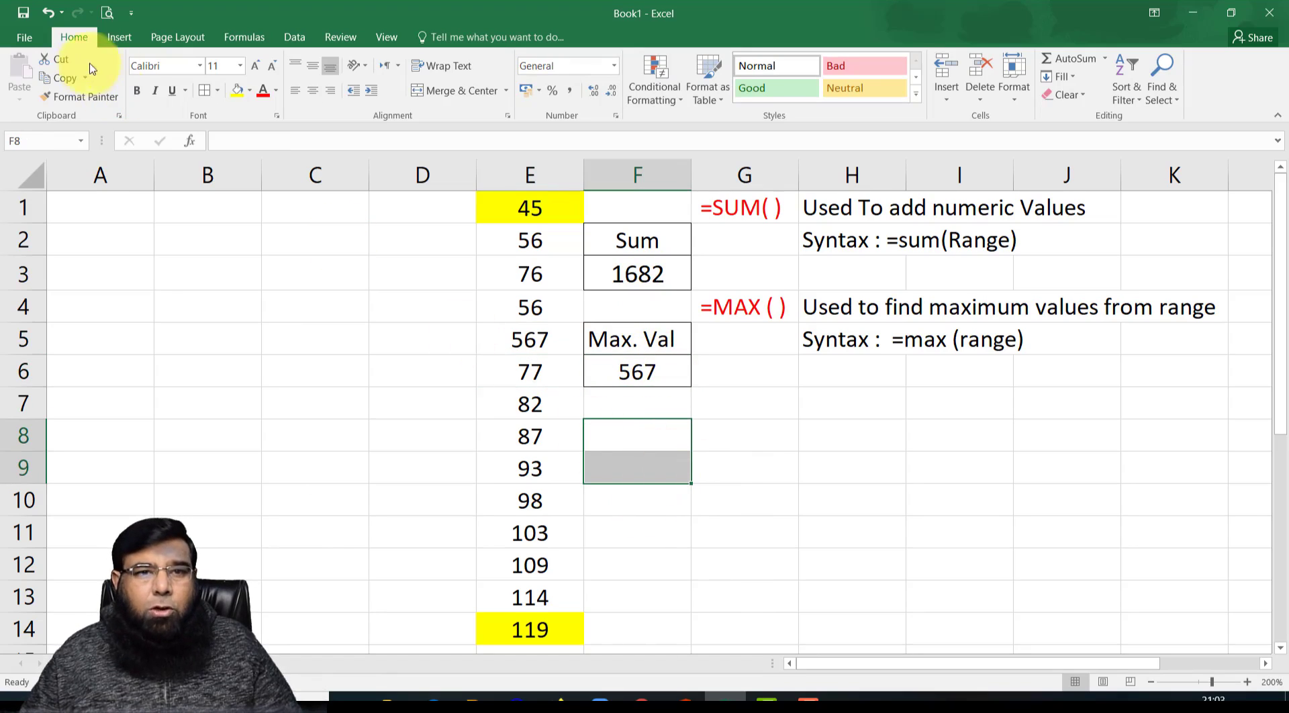
pyautogui.click(201, 96)
pyautogui.click(628, 432)
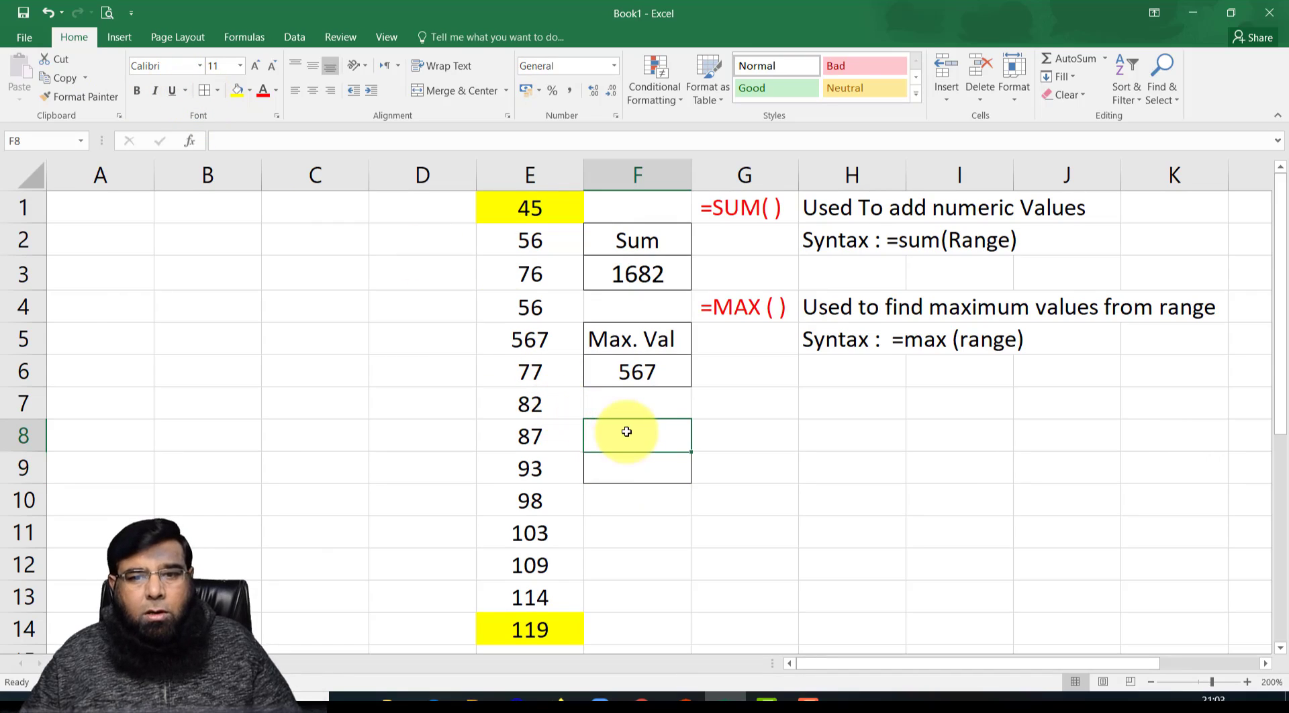
# Write the function name =Min ( ) as text in cell G7
pyautogui.click(769, 407)
pyautogui.write('=')
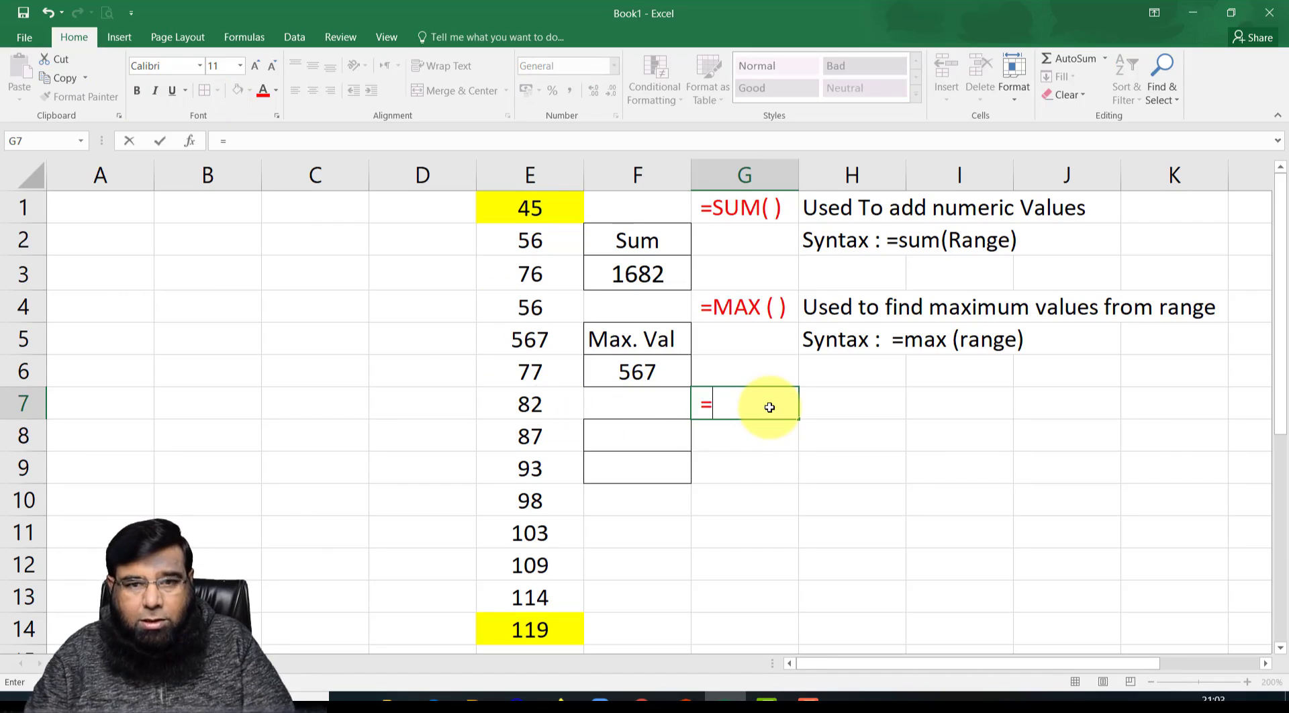
pyautogui.write('Min')
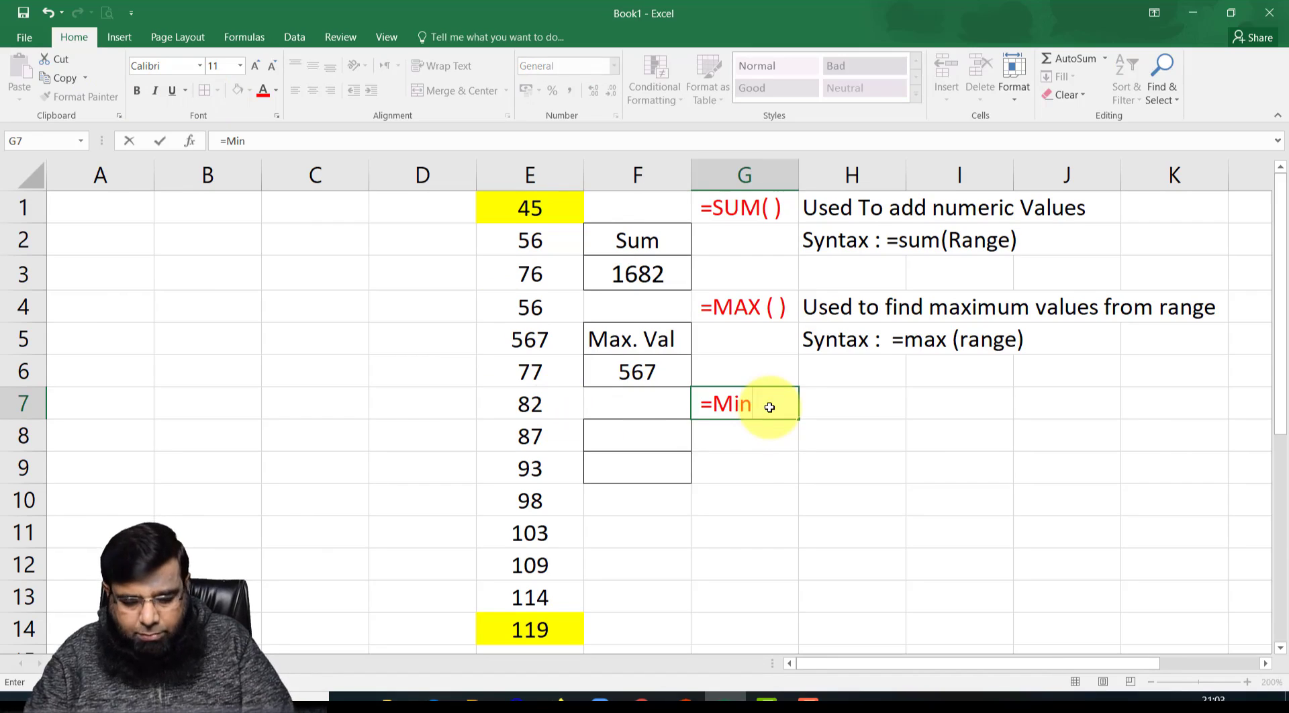
pyautogui.write(' ( )')
pyautogui.press('Tab')
# Describe MIN in H7 as "Used to find minimum value from range." and add "Syntax : =min (Range)" in H8
pyautogui.write('Used')
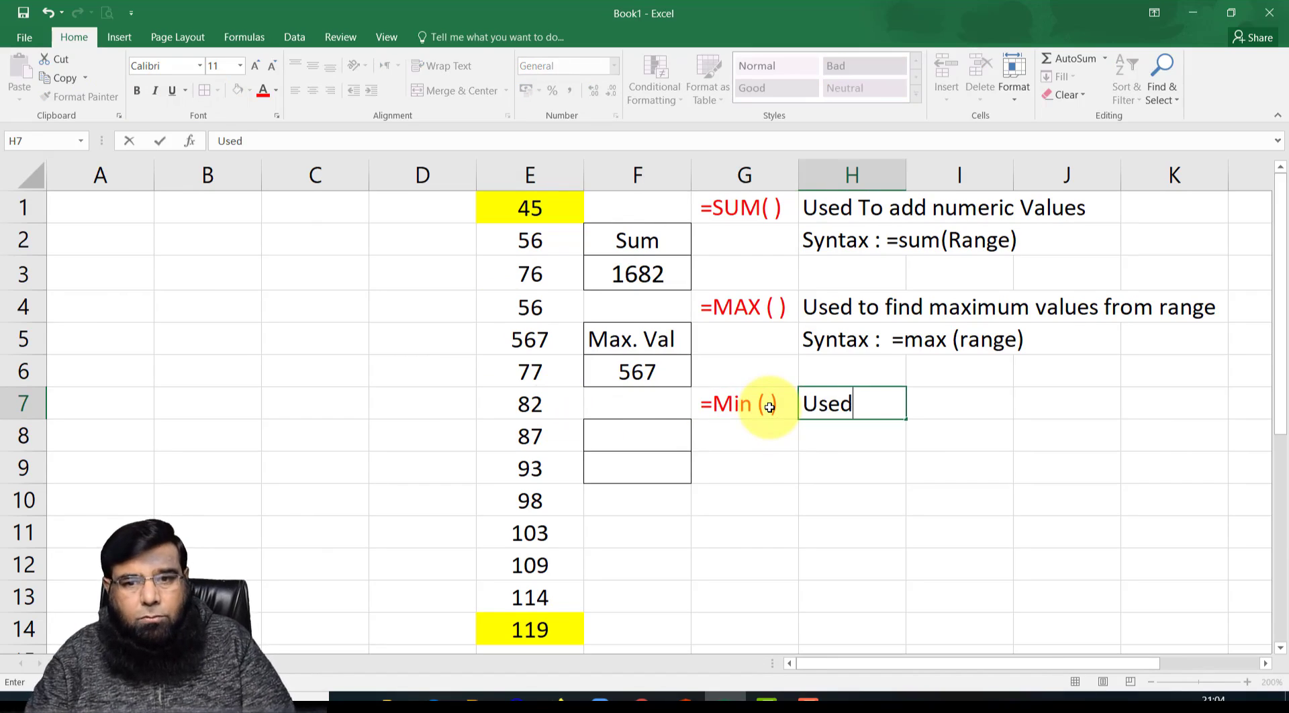
pyautogui.write(' to find minimum value from range.')
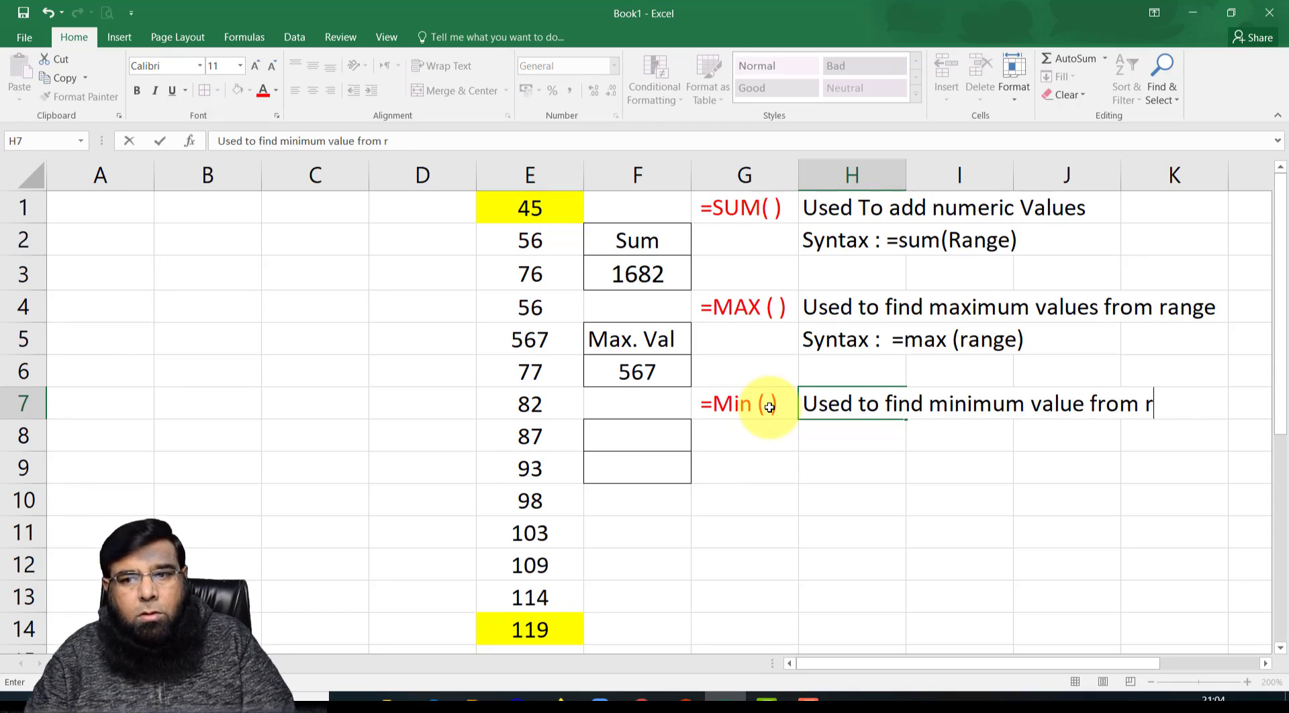
pyautogui.press('Return')
pyautogui.write('Syntax : =')
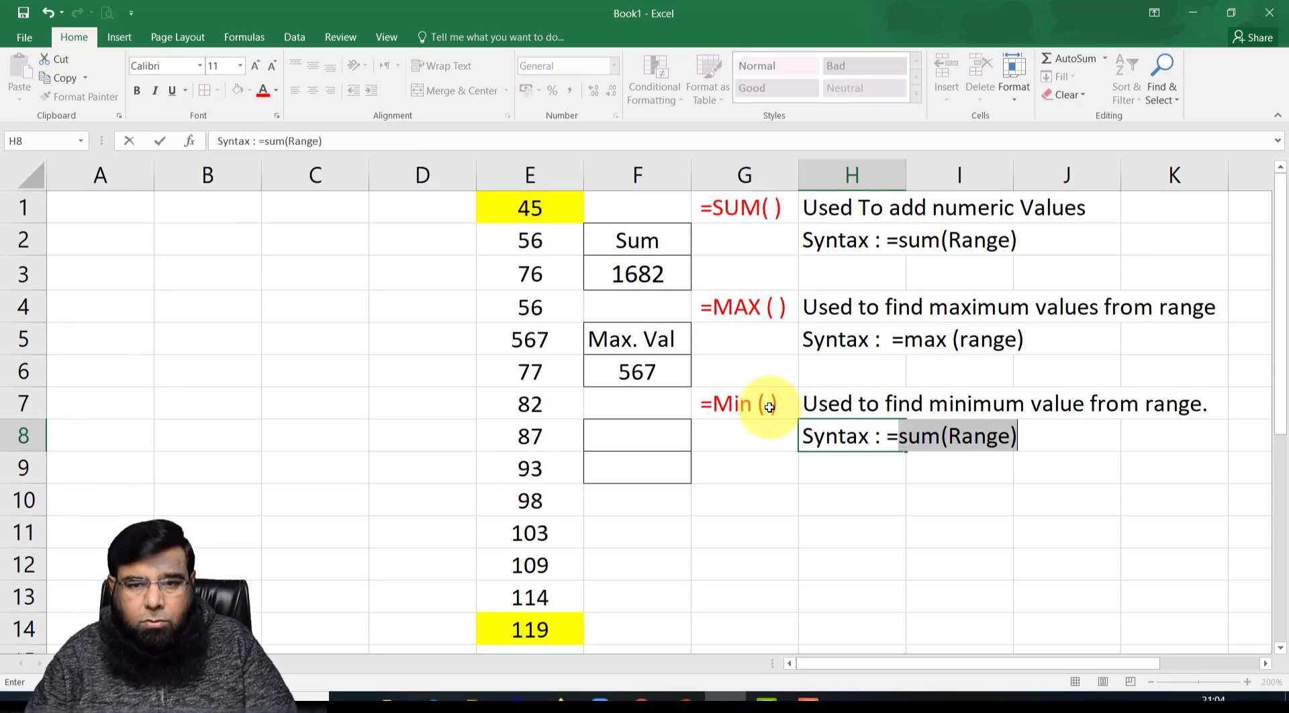
pyautogui.write('min (Range')
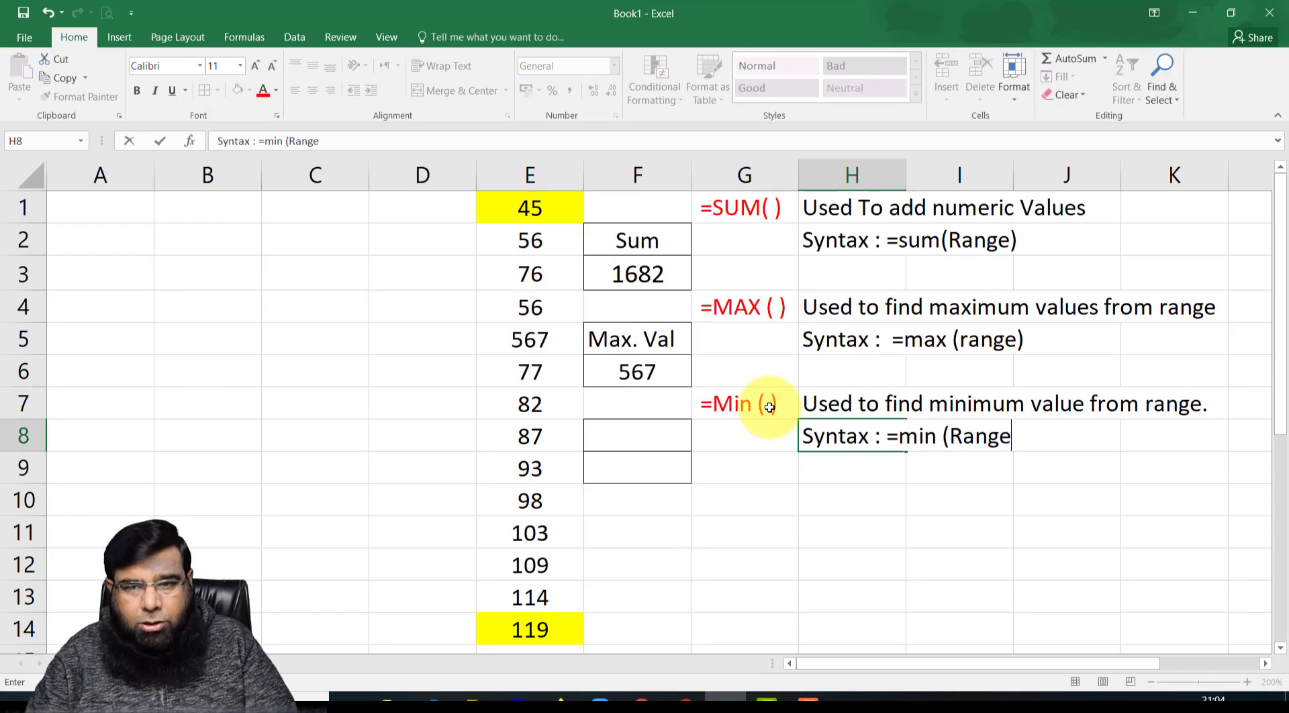
pyautogui.write(')')
pyautogui.press('Return')
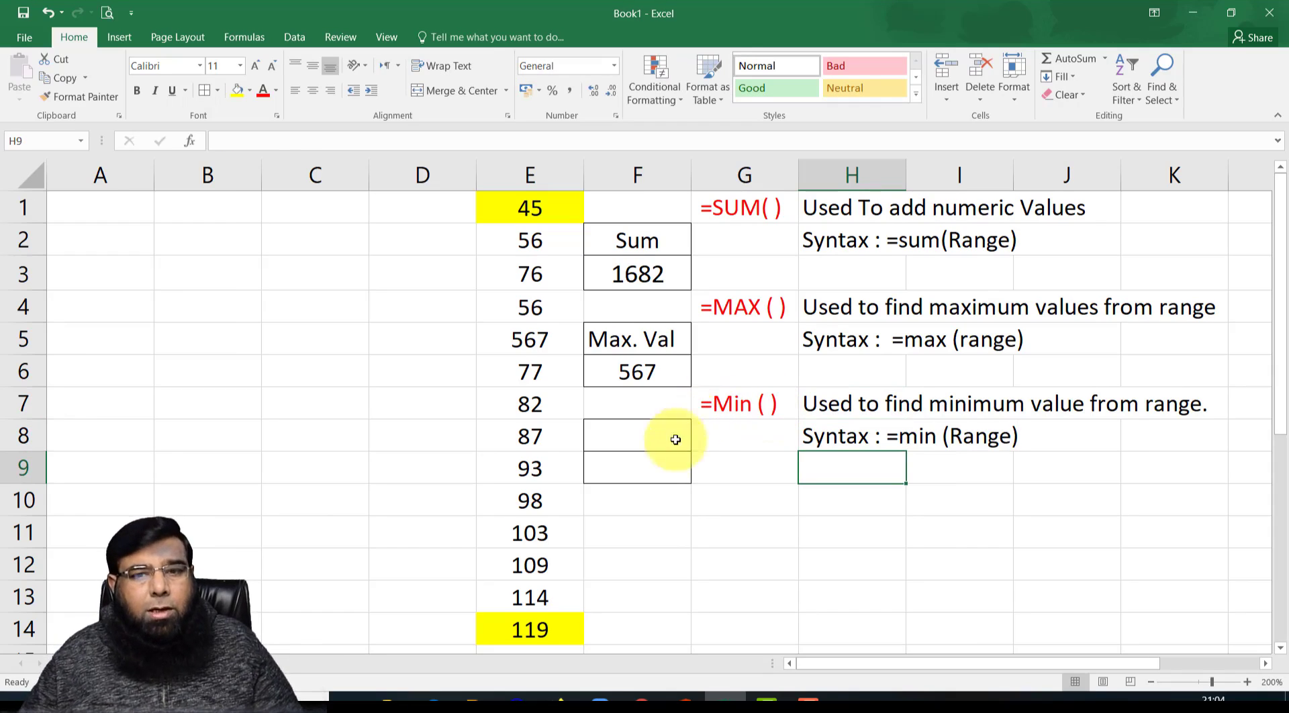
# Calculate the minimum in cell F9 with =MIN(E1:E14) and centre the result
pyautogui.click(653, 469)
pyautogui.write('=')
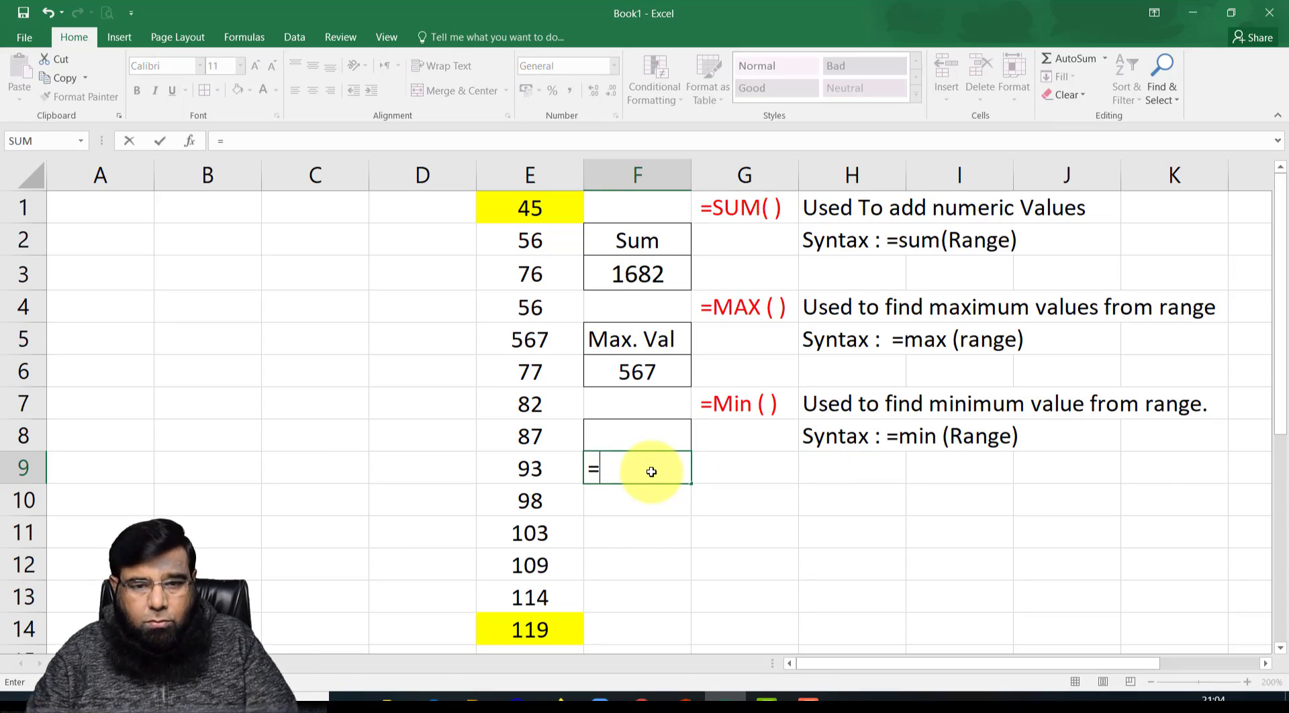
pyautogui.write('Min(')
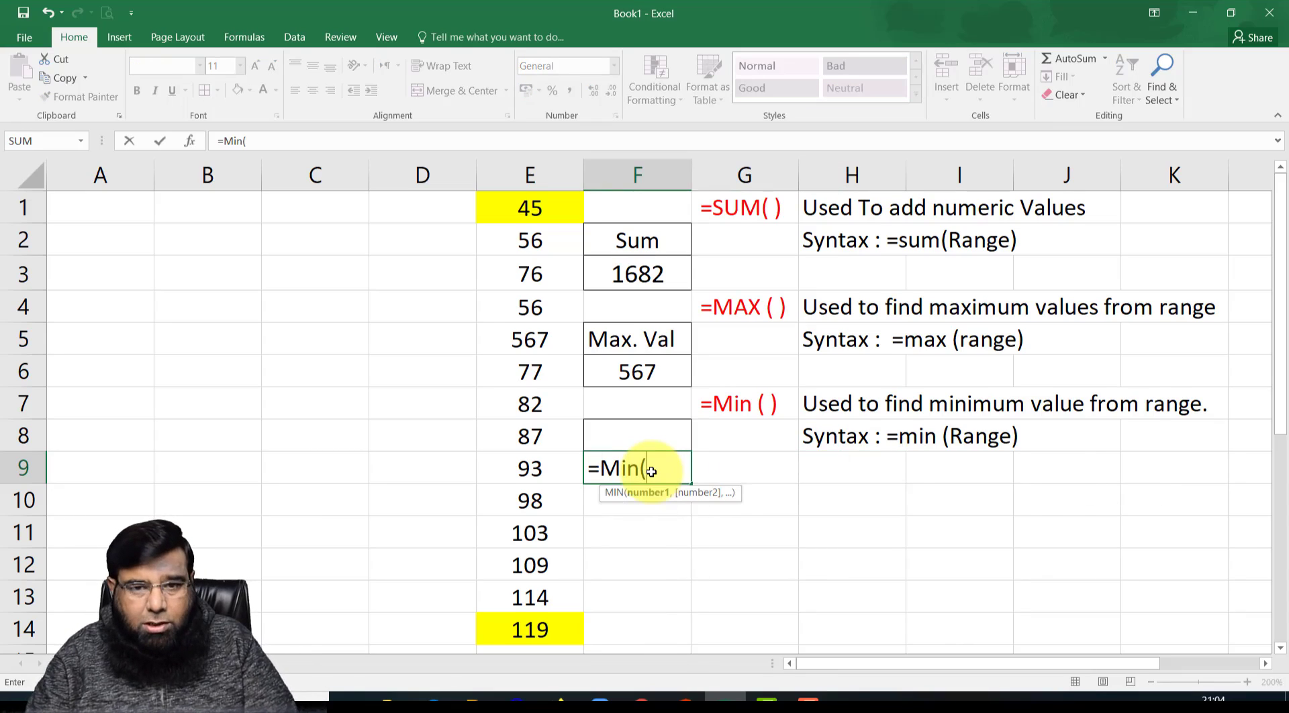
pyautogui.write('E')
pyautogui.write('1')
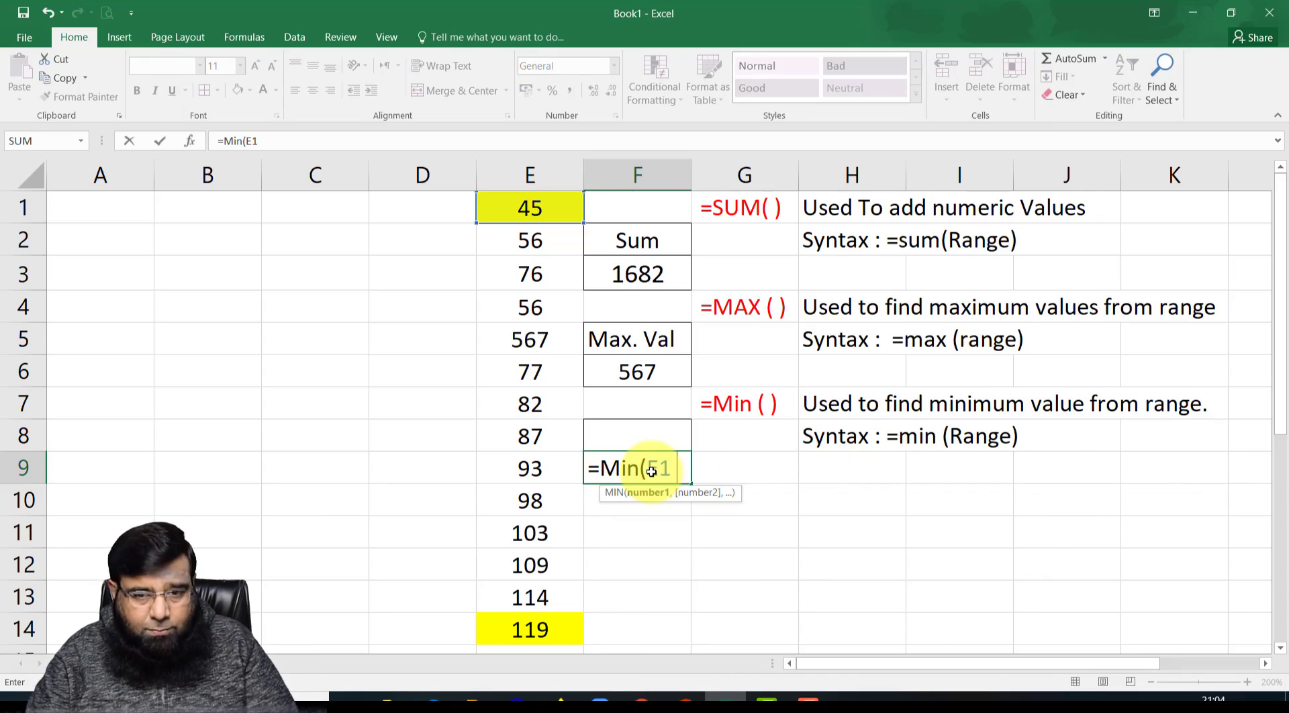
pyautogui.write(' :E')
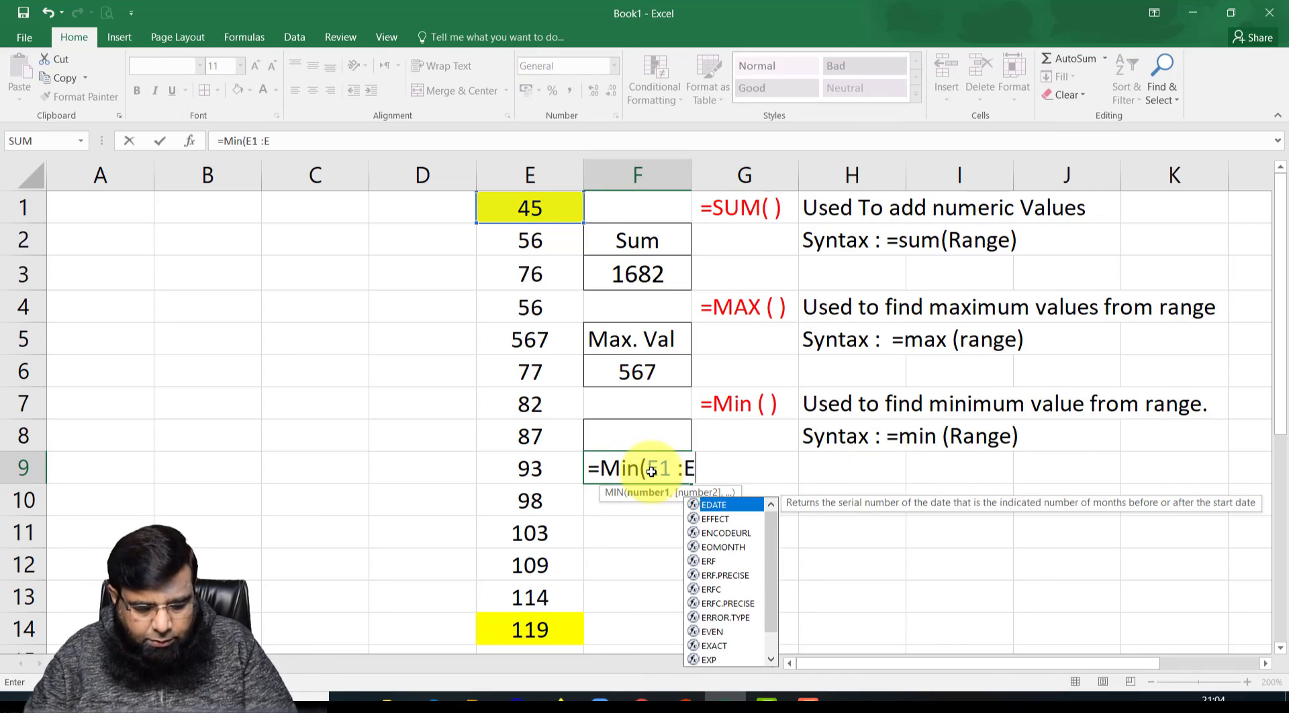
pyautogui.write('14)')
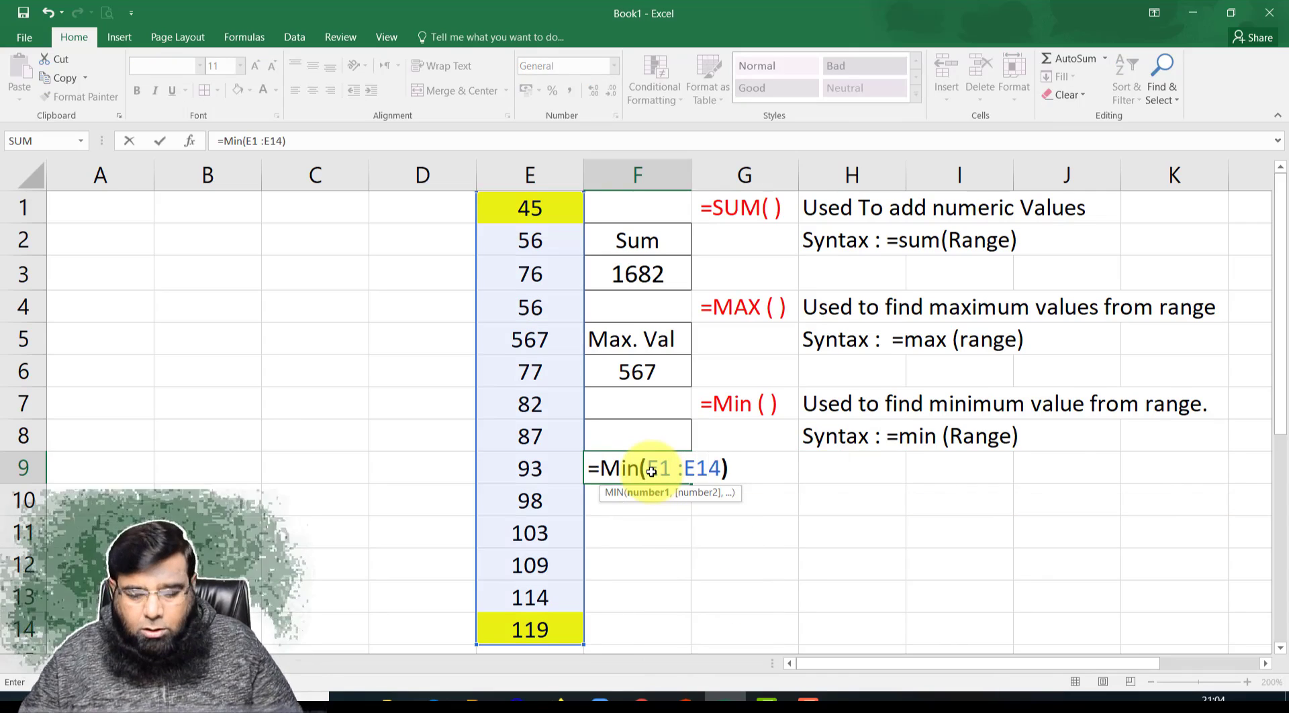
pyautogui.press('Return')
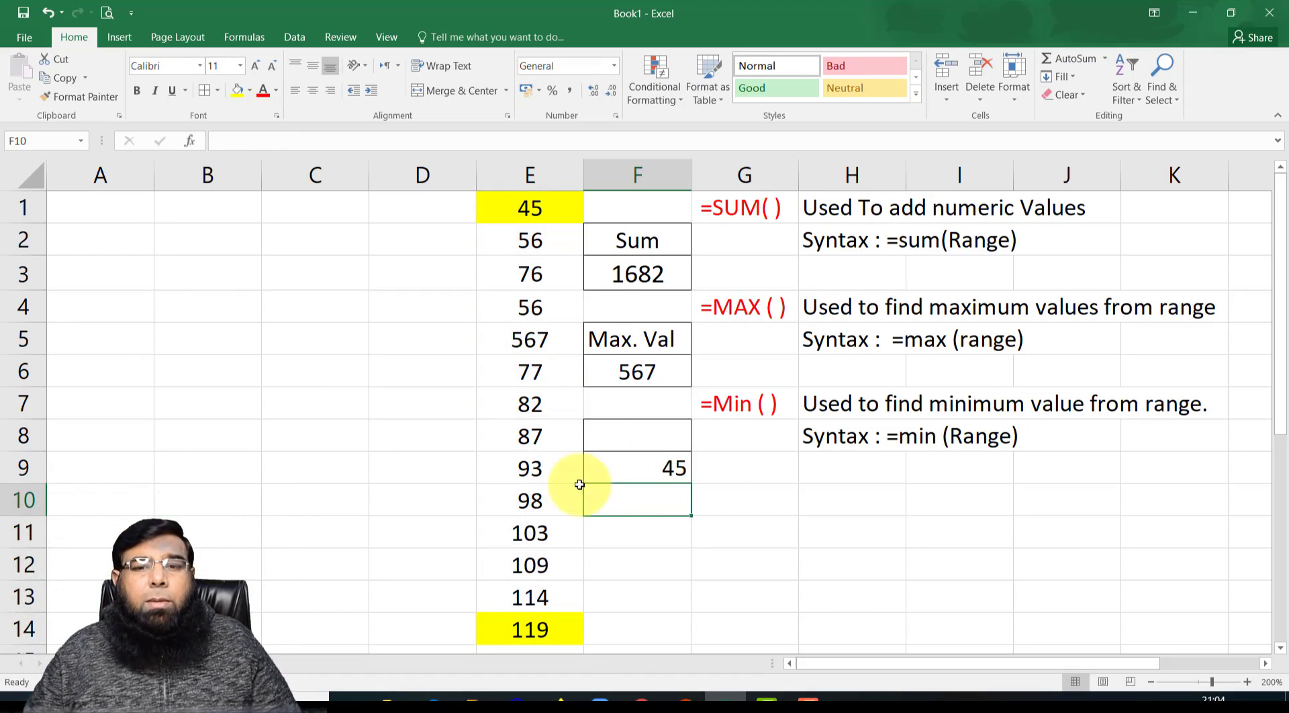
pyautogui.click(650, 475)
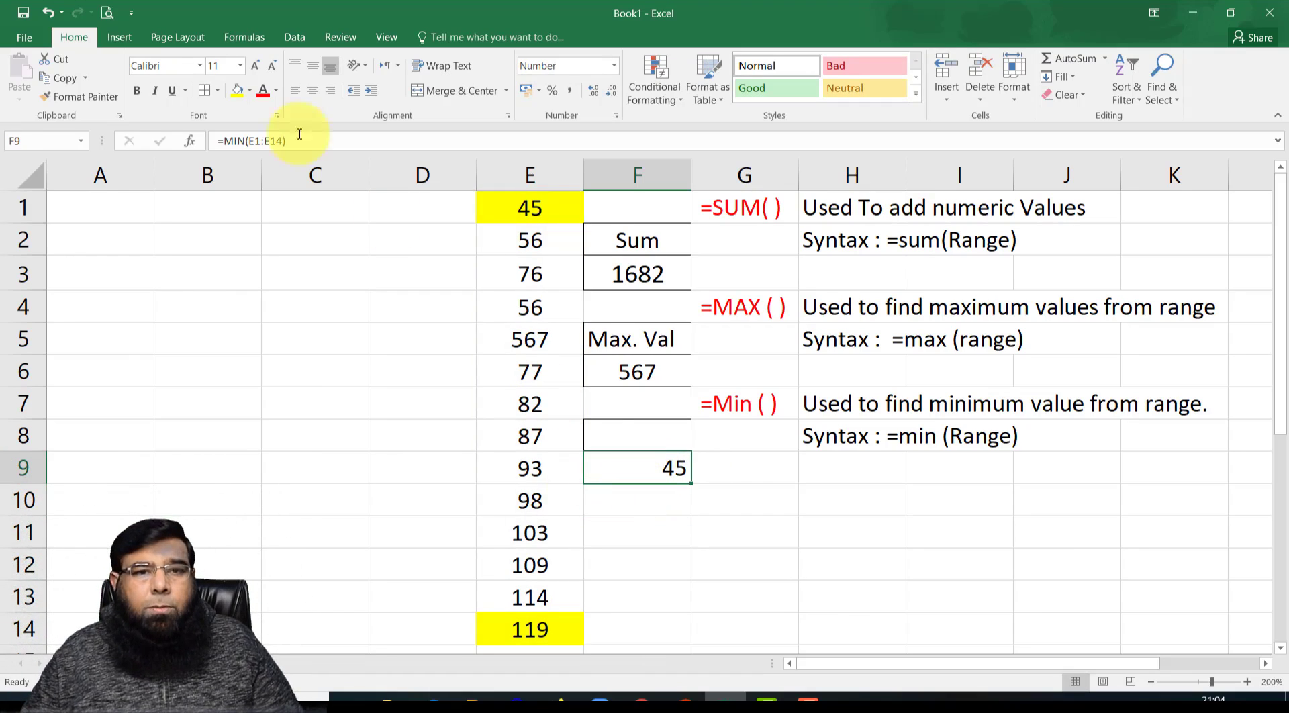
pyautogui.click(313, 90)
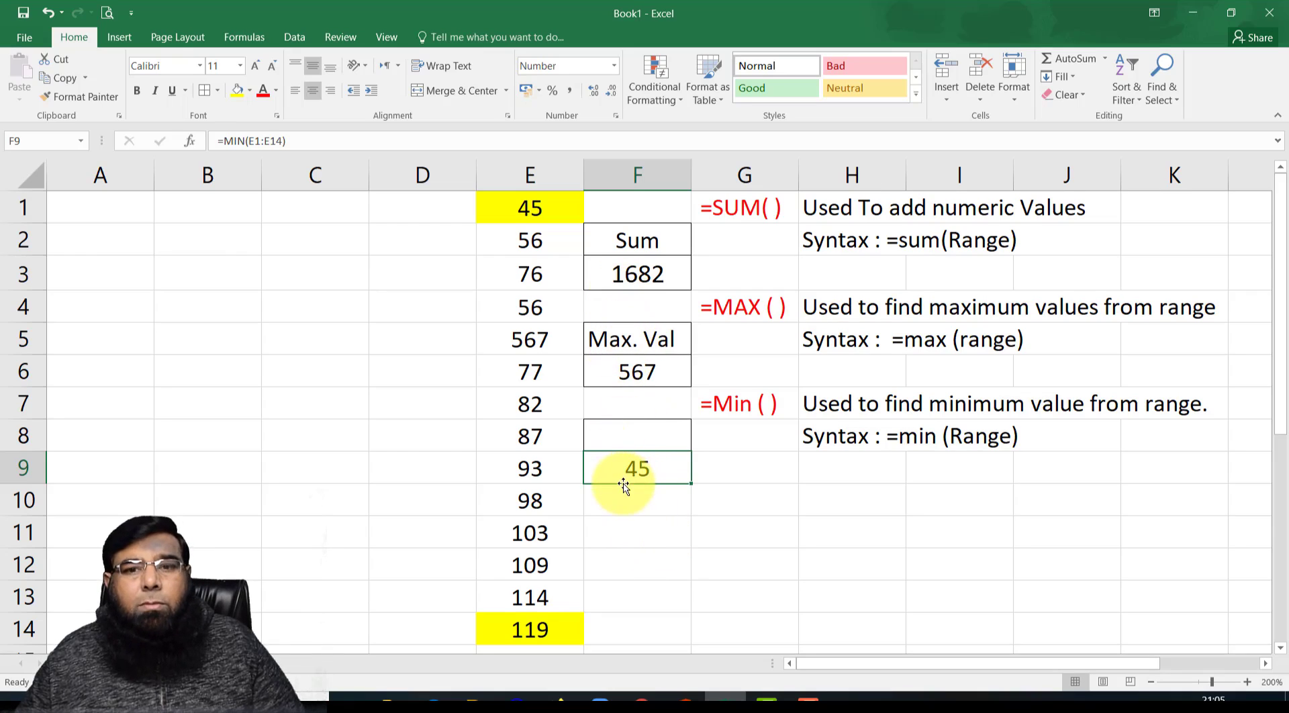
# Label the minimum result by entering "Min. Val" in cell F8
pyautogui.click(633, 430)
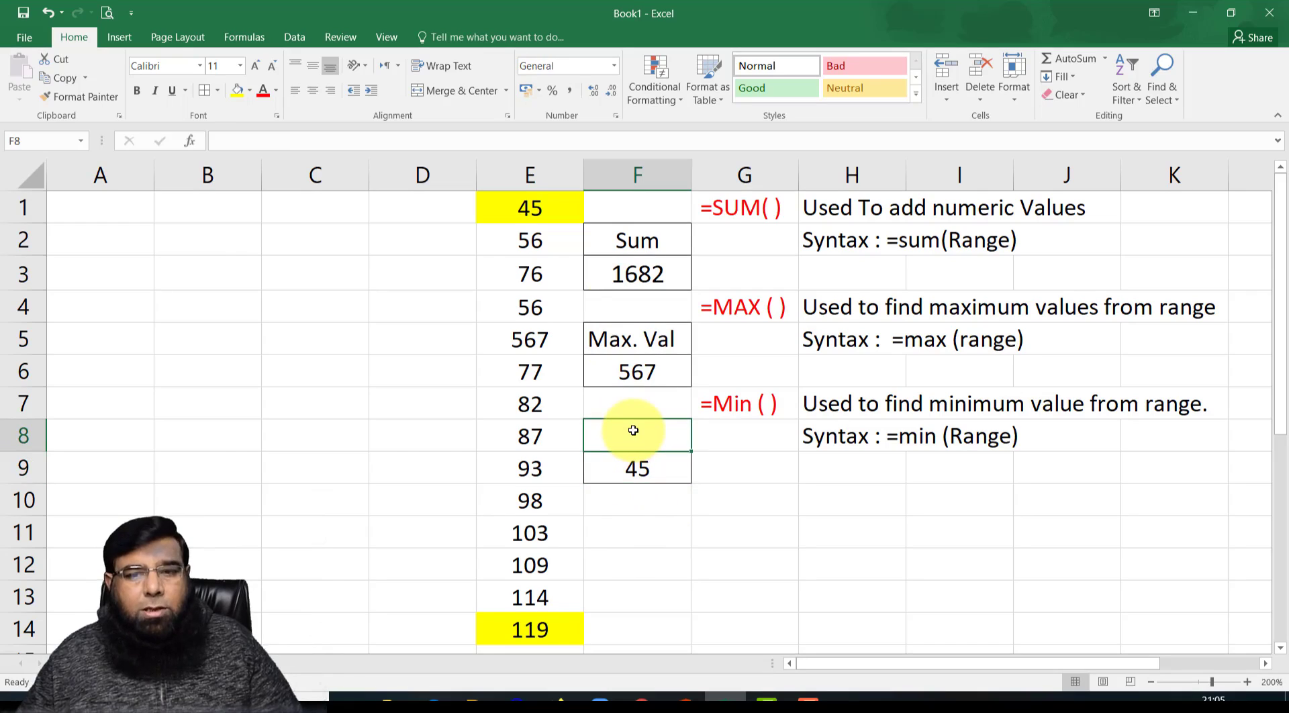
pyautogui.write('Min.')
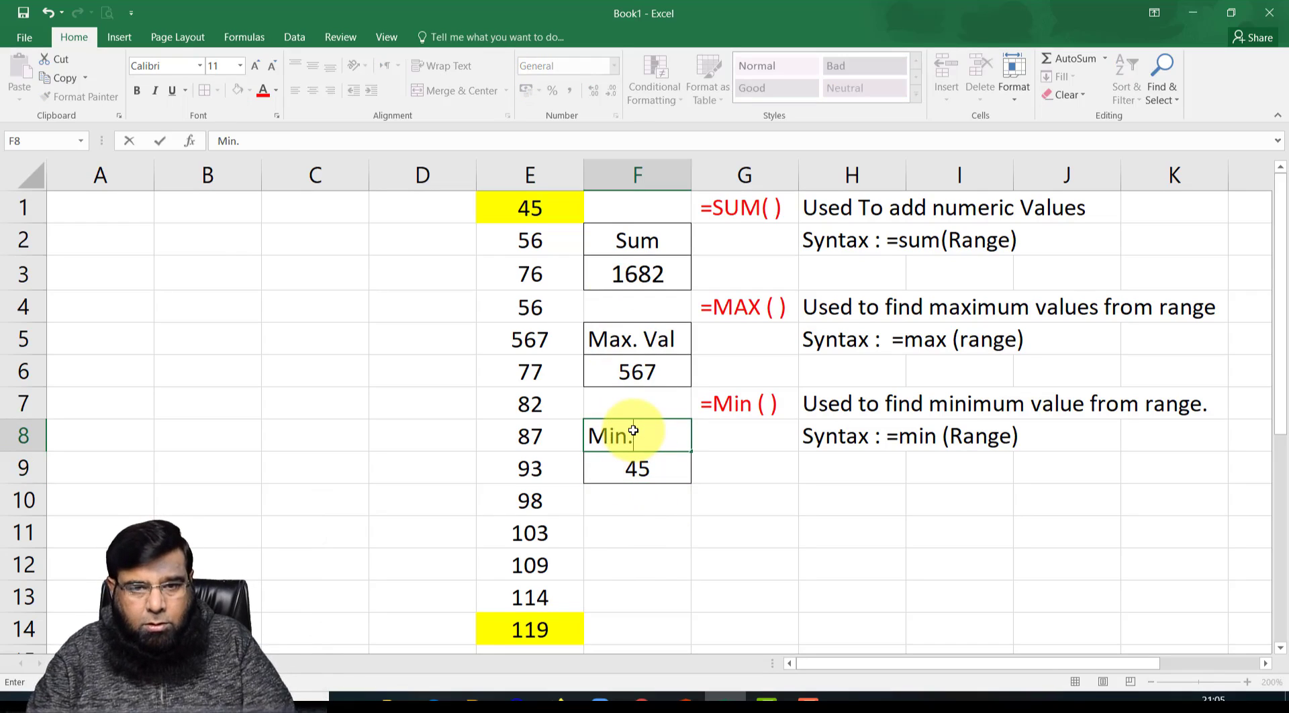
pyautogui.write(' Val')
pyautogui.press('Return')
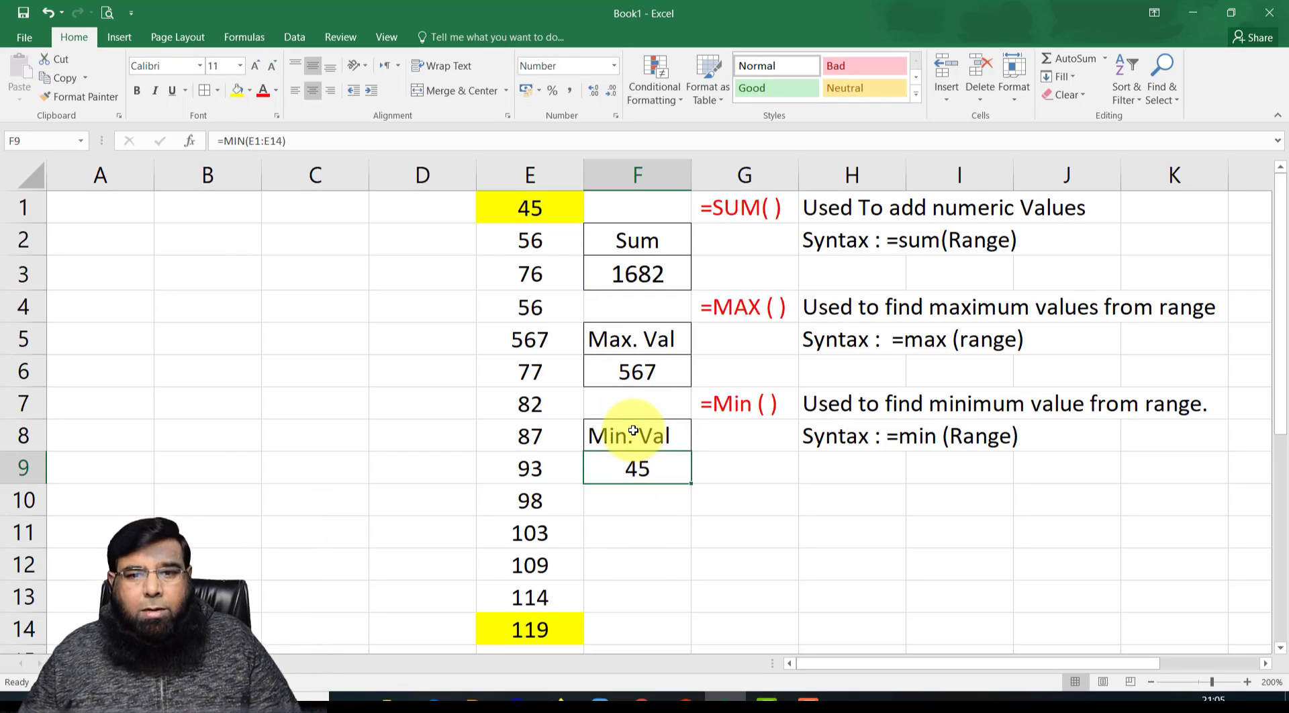
# Write the function name =Average ( ) as text in cell G10
pyautogui.click(776, 496)
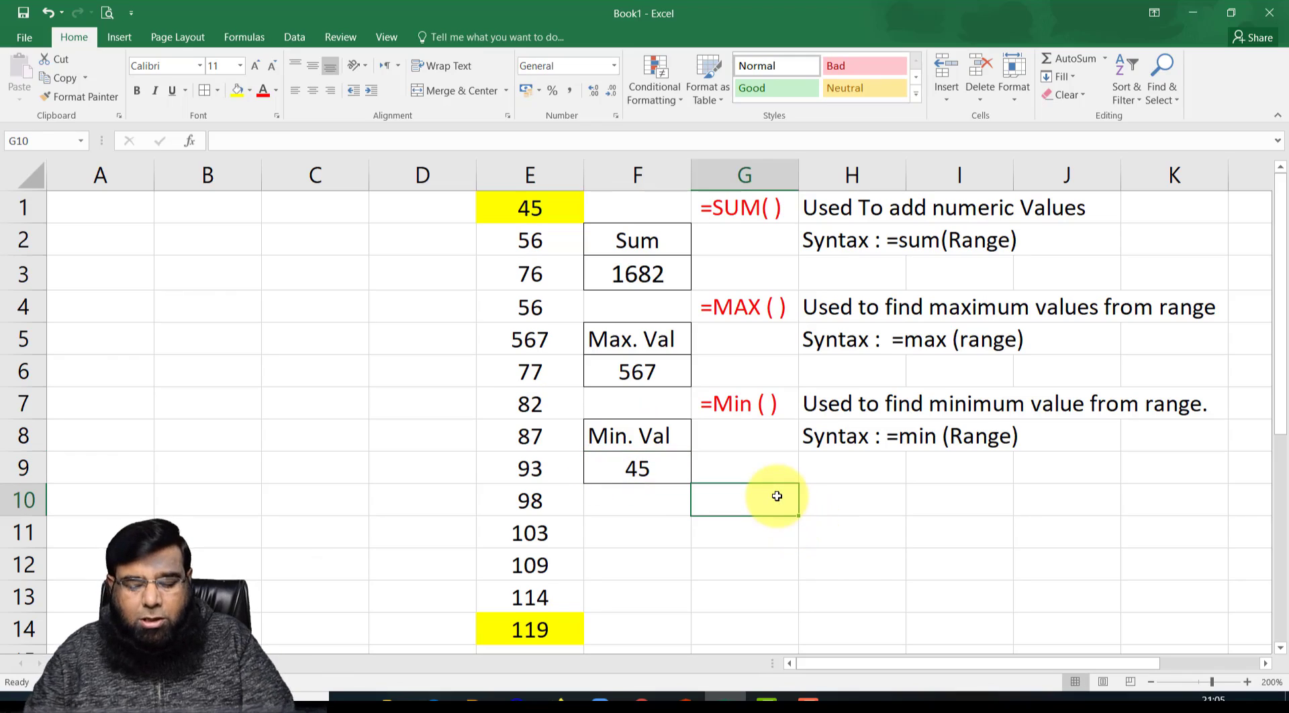
pyautogui.write('=A')
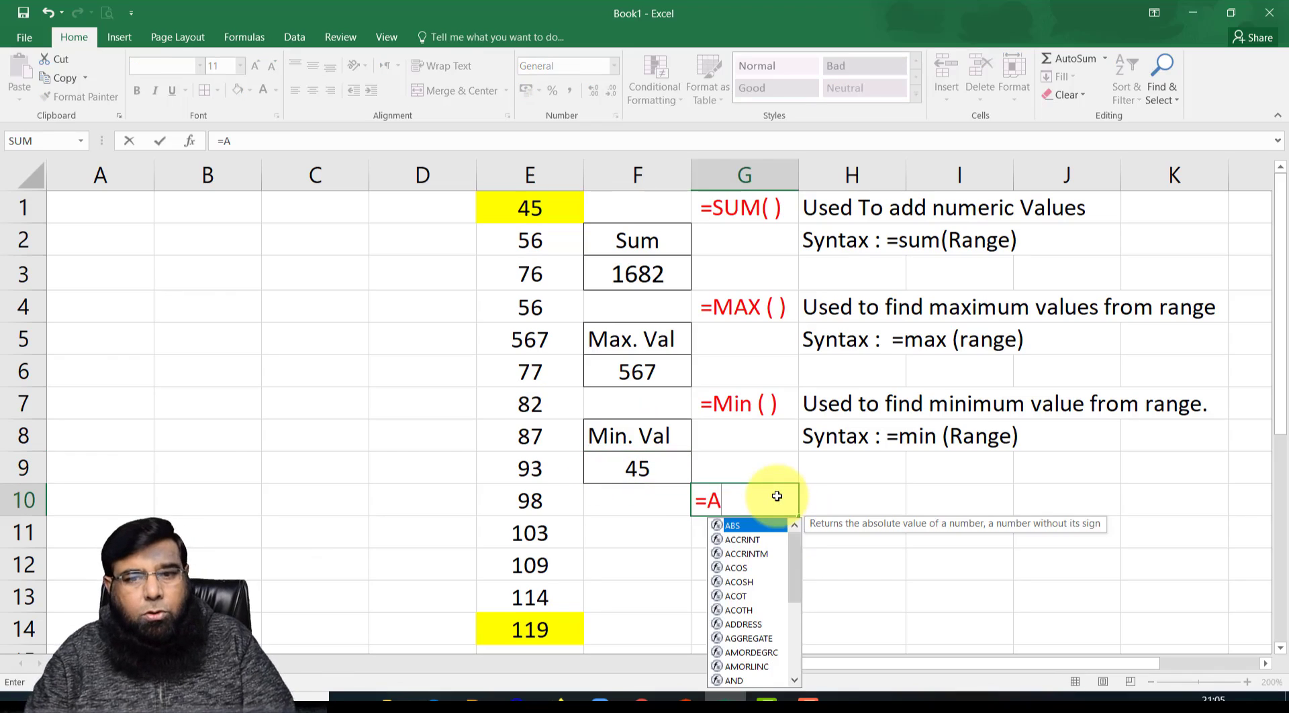
pyautogui.write('verage')
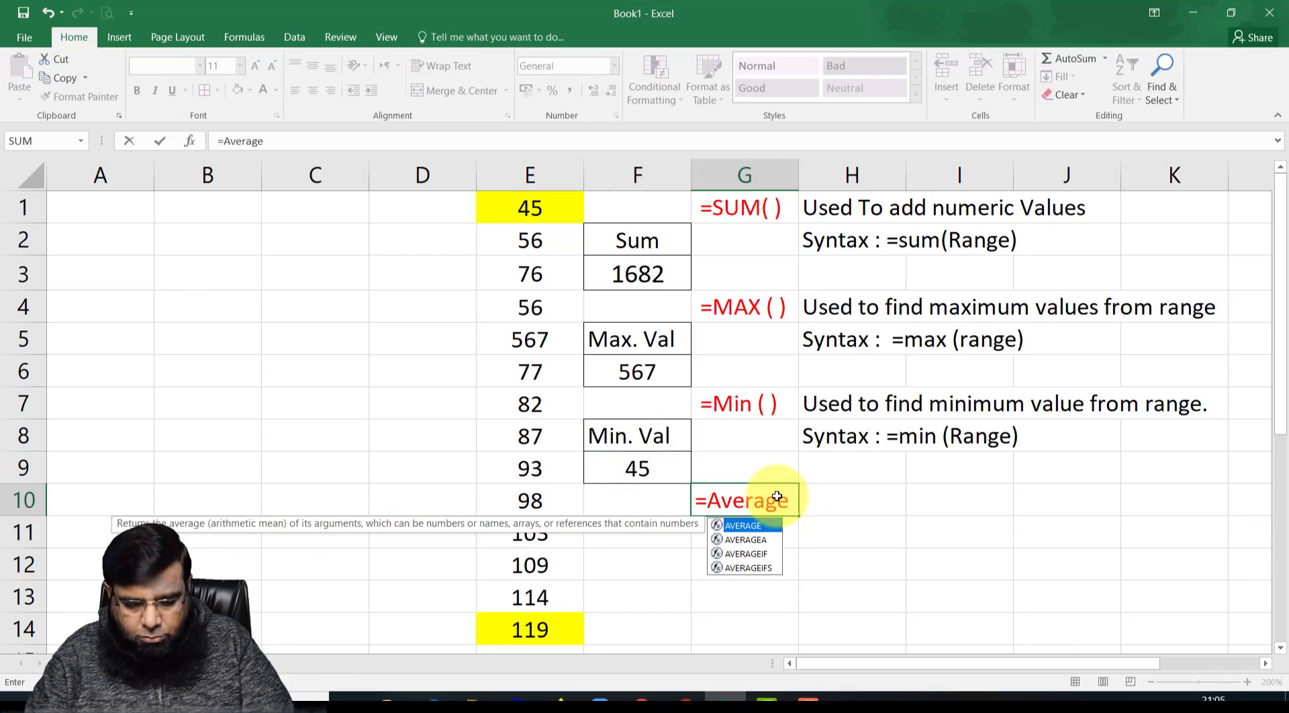
pyautogui.write(' ( )')
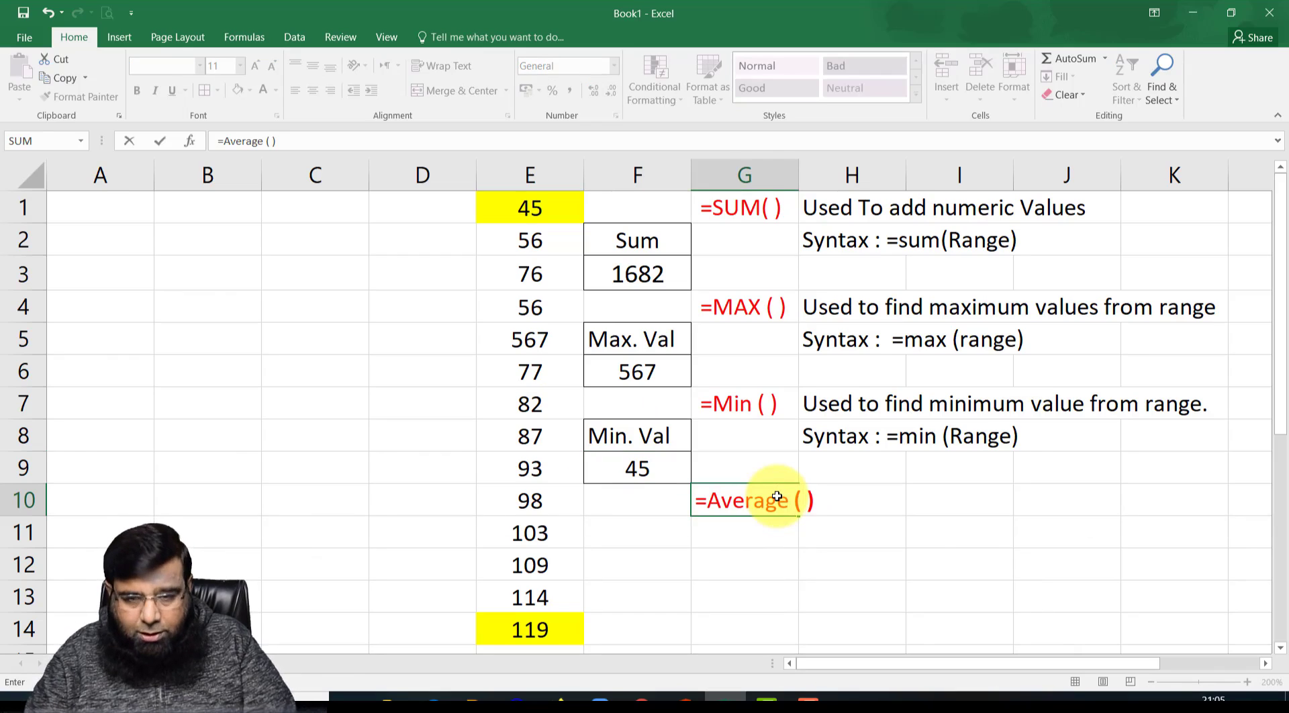
# Describe AVERAGE in H10 as "Used to calculate average value from range" and add "Syntax : =average(Range)" in H11
pyautogui.click(877, 500)
pyautogui.write('U')
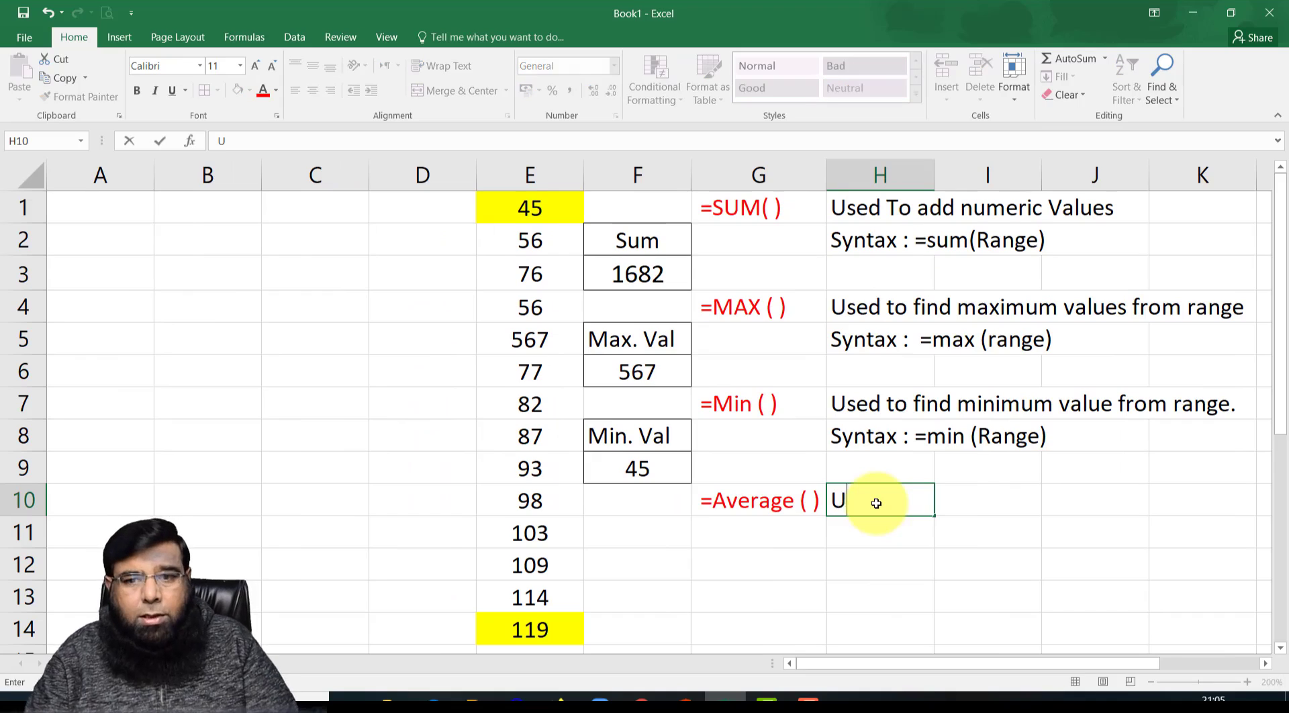
pyautogui.write('sed to calculate average vale')
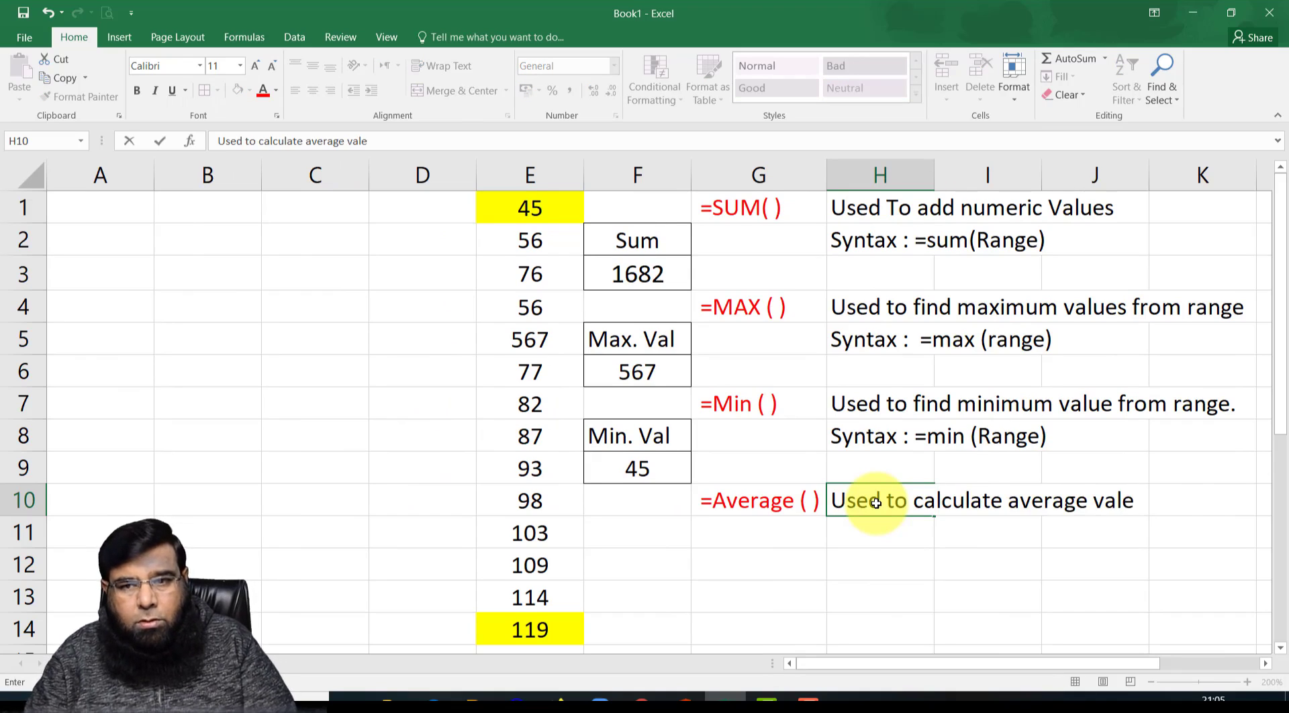
pyautogui.press('BackSpace')
pyautogui.write('ue from range')
pyautogui.press('Return')
pyautogui.write('Syn')
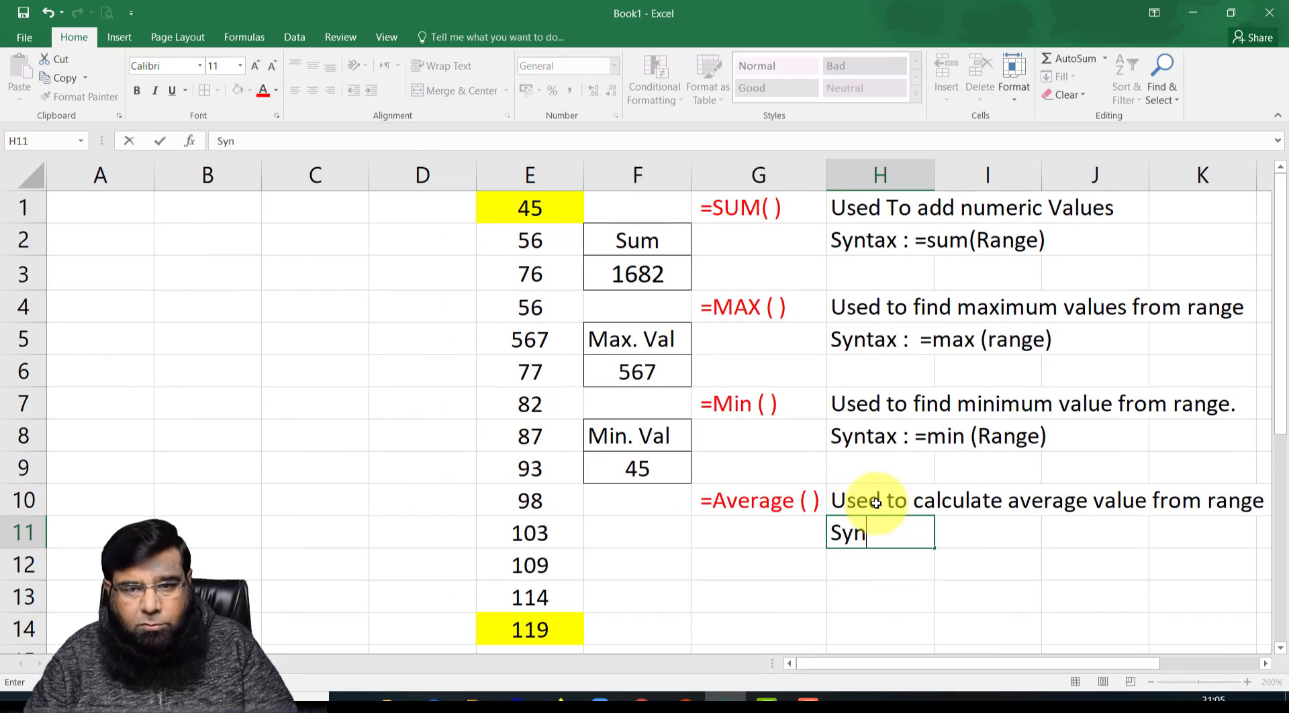
pyautogui.write('tax : =average(Range)')
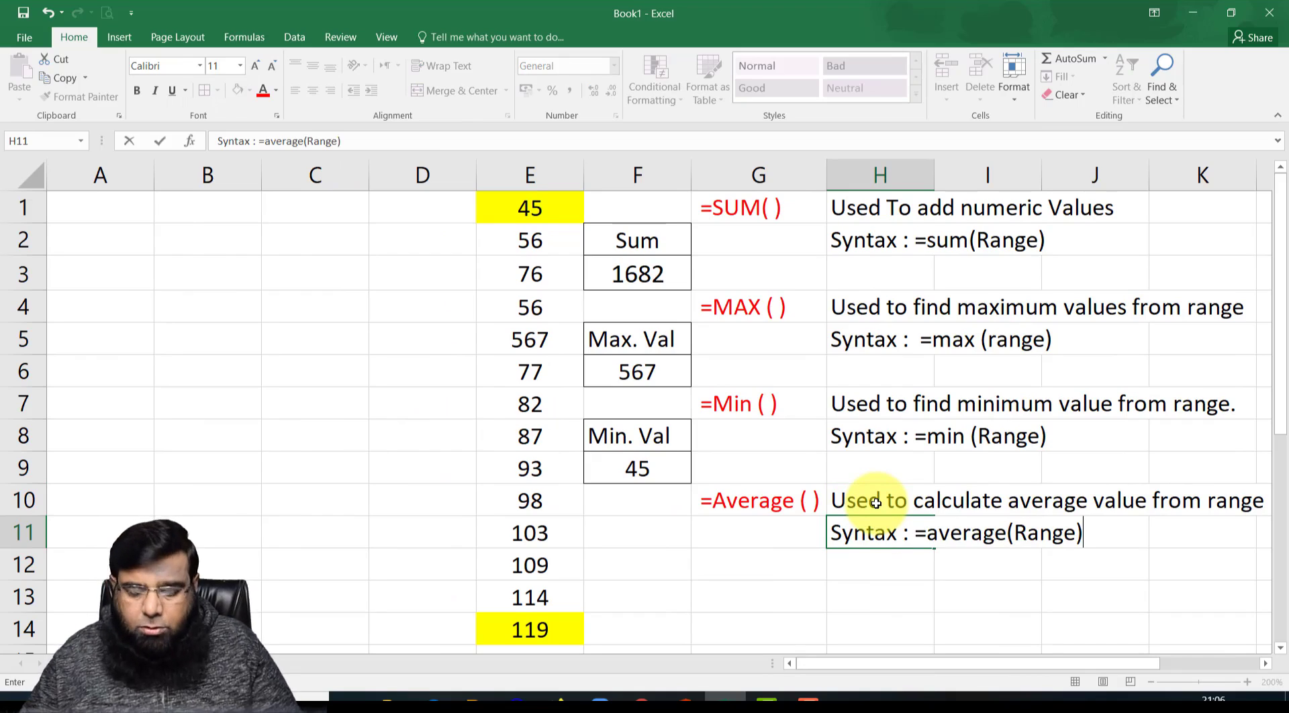
pyautogui.press('Return')
# Apply all borders to cells F11:F12 and enter the label "Average" in F11
pyautogui.moveTo(629, 535); pyautogui.dragTo(646, 563)
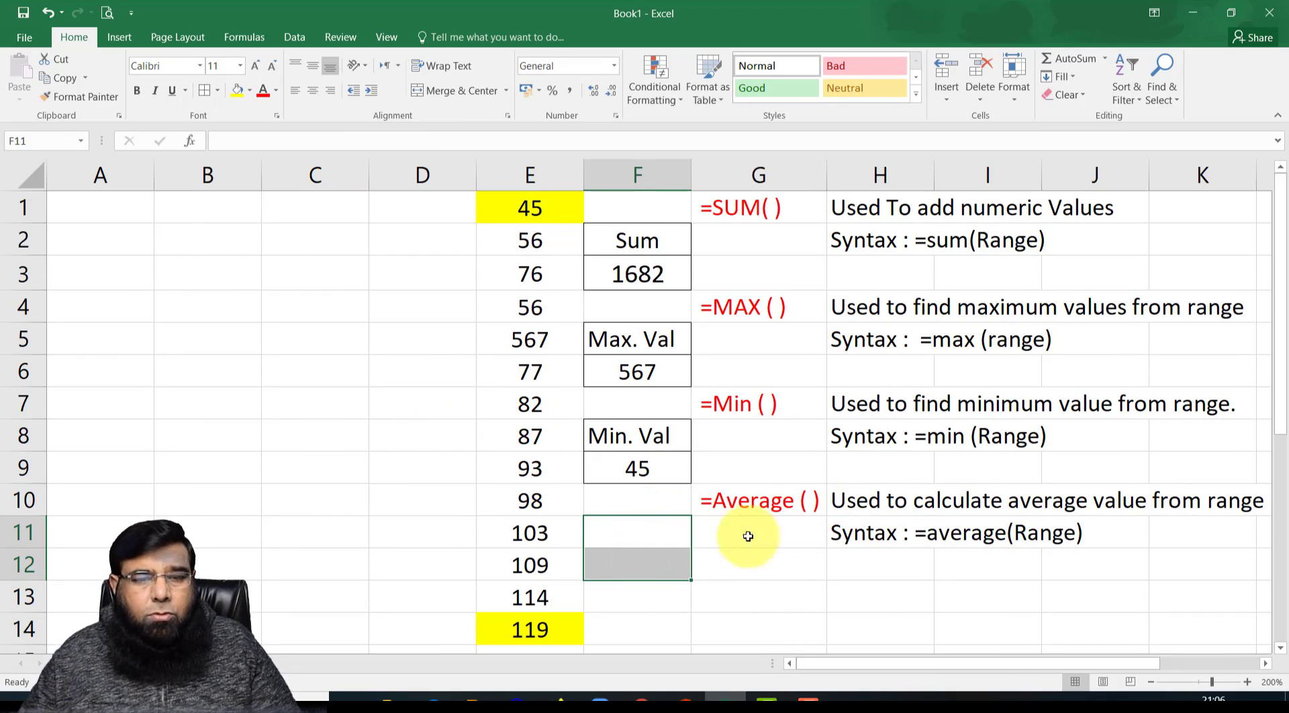
pyautogui.click(204, 91)
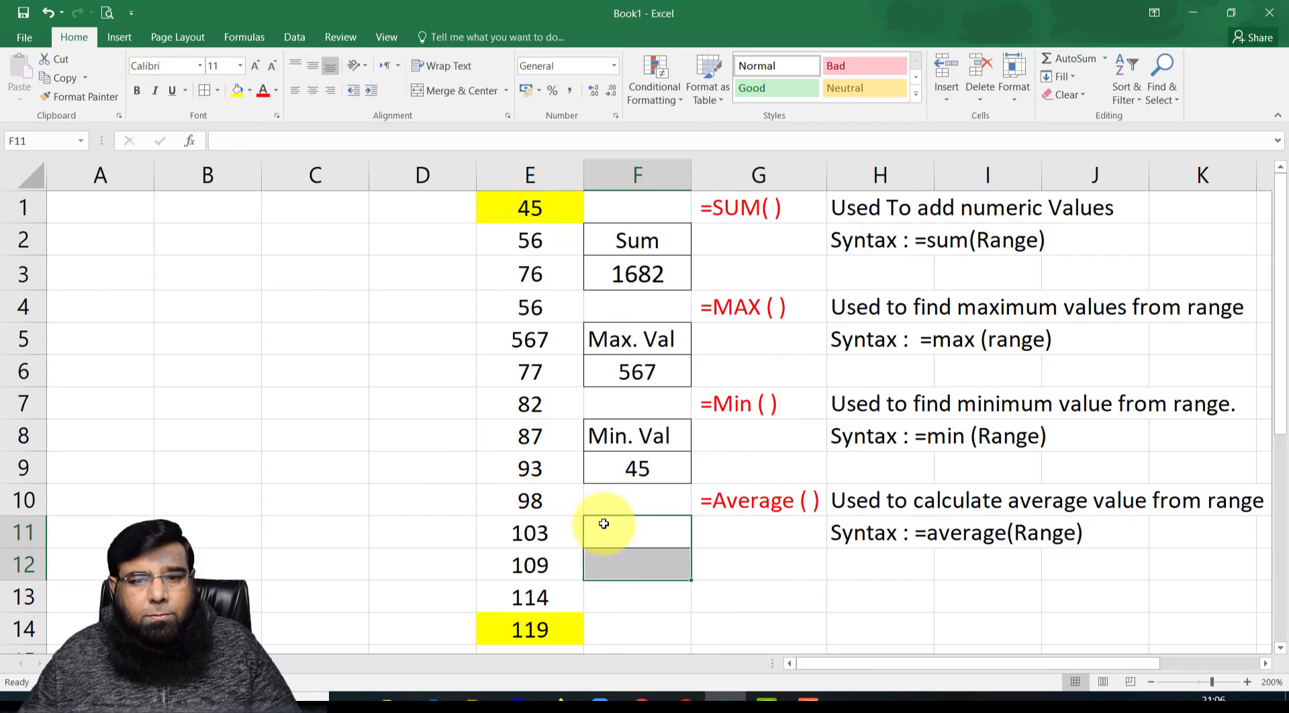
pyautogui.click(437, 528)
pyautogui.write('Aver')
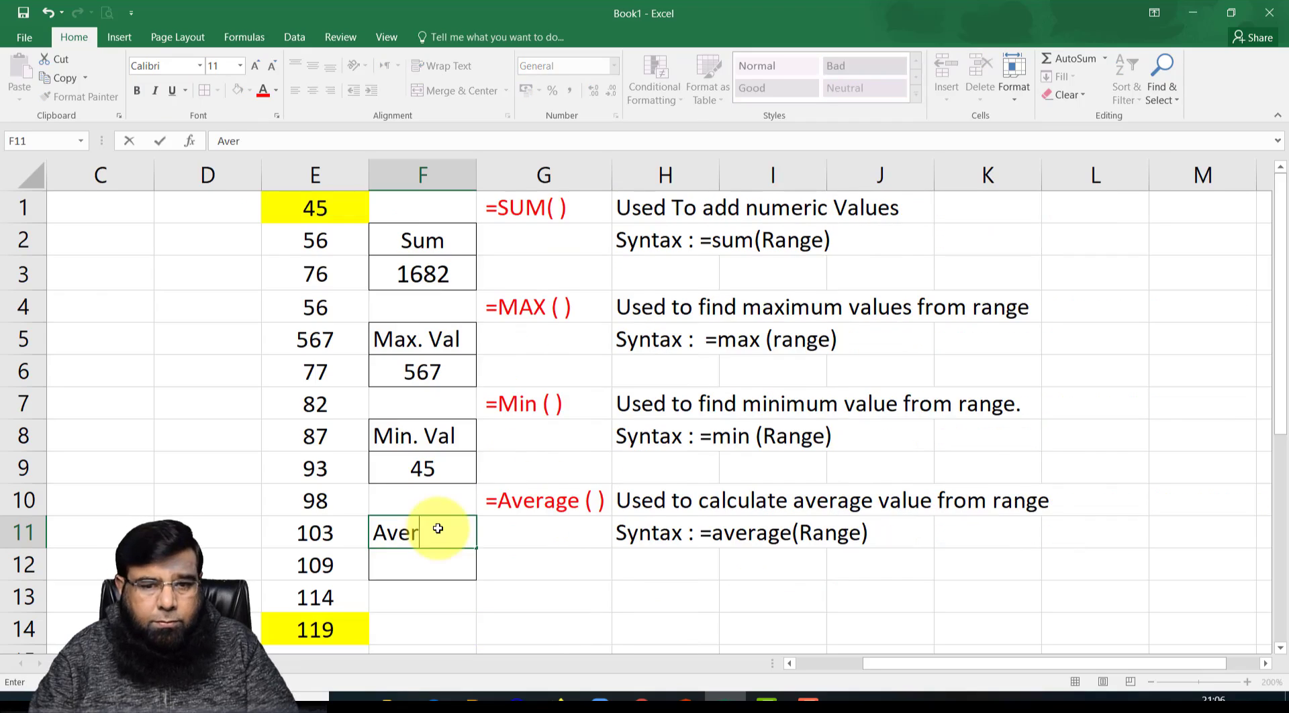
pyautogui.write('age')
pyautogui.press('Return')
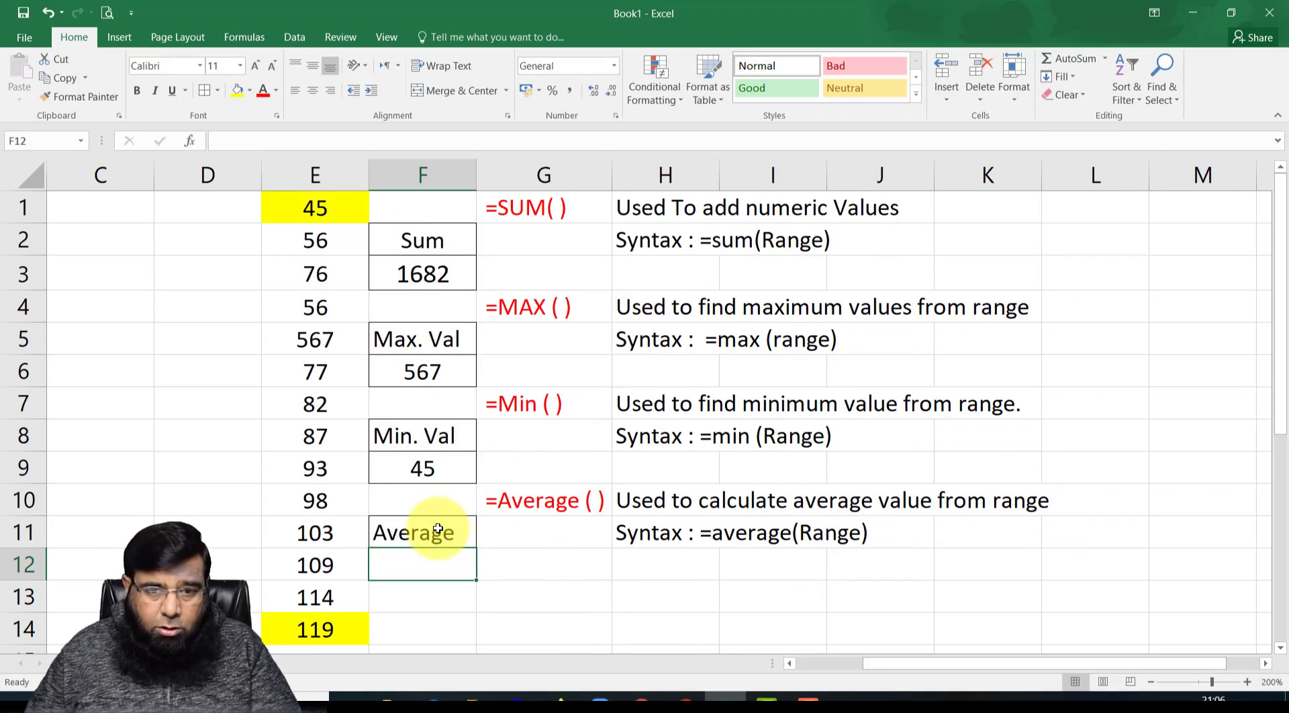
# Calculate the average in cell F12 with =AVERAGE(E1:E14) and centre the result
pyautogui.write('=')
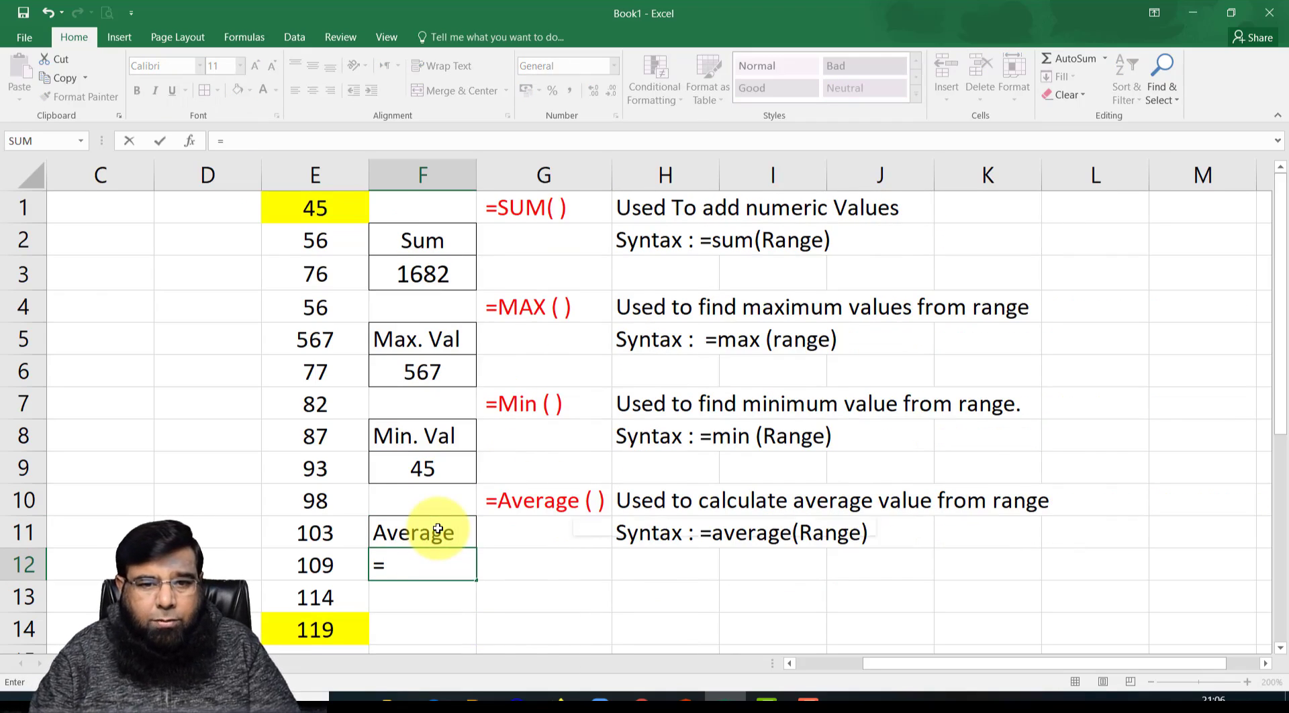
pyautogui.write('average(')
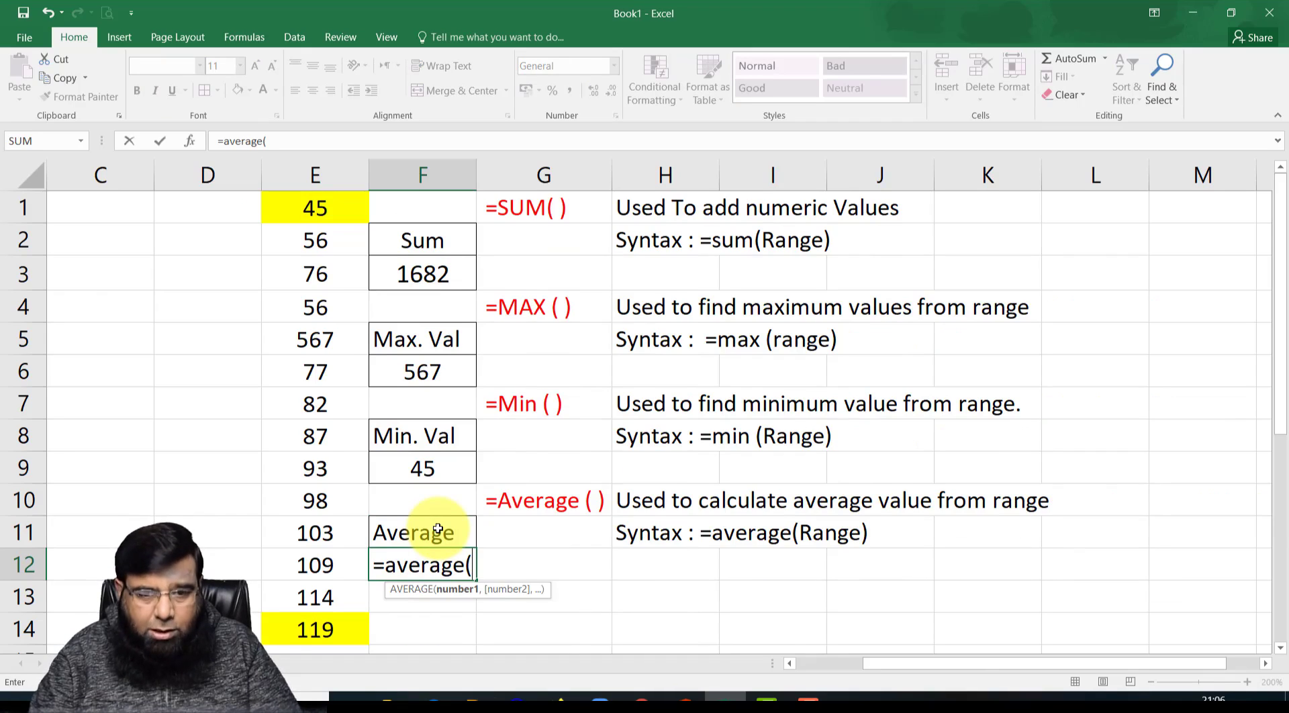
pyautogui.write('e')
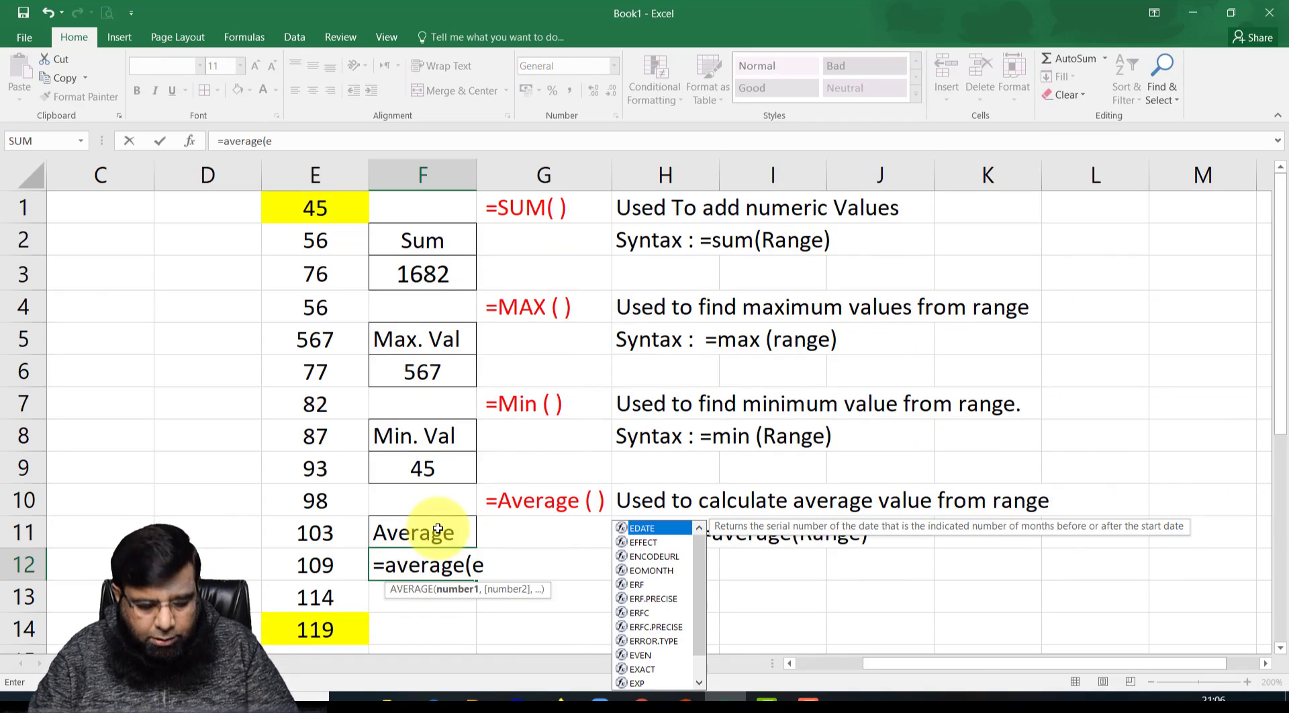
pyautogui.write('1:')
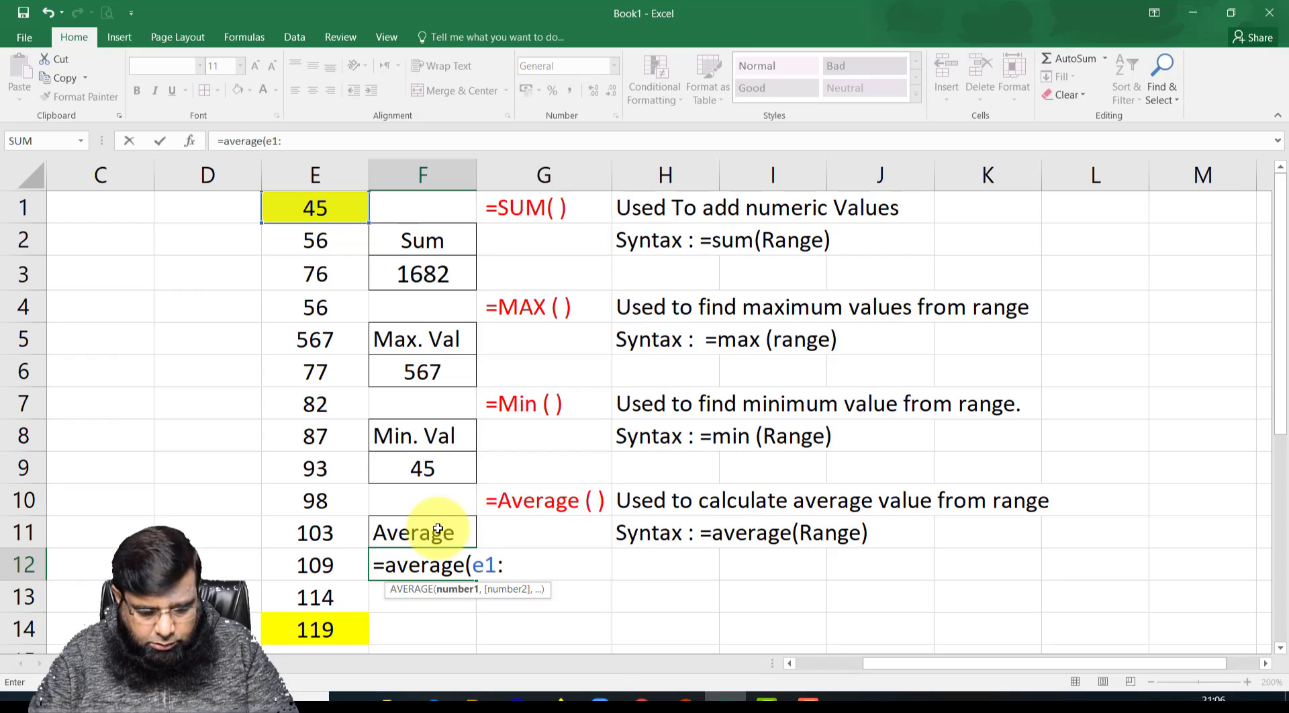
pyautogui.write('e14)')
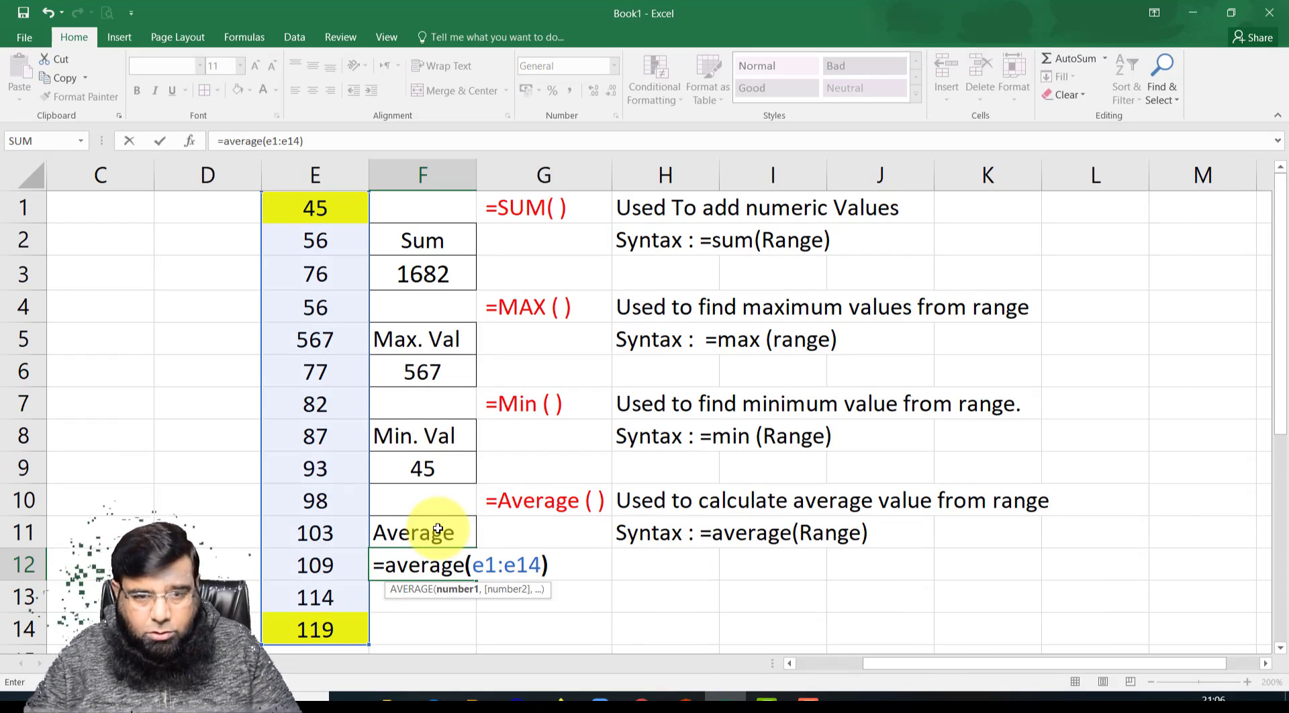
pyautogui.press('Return')
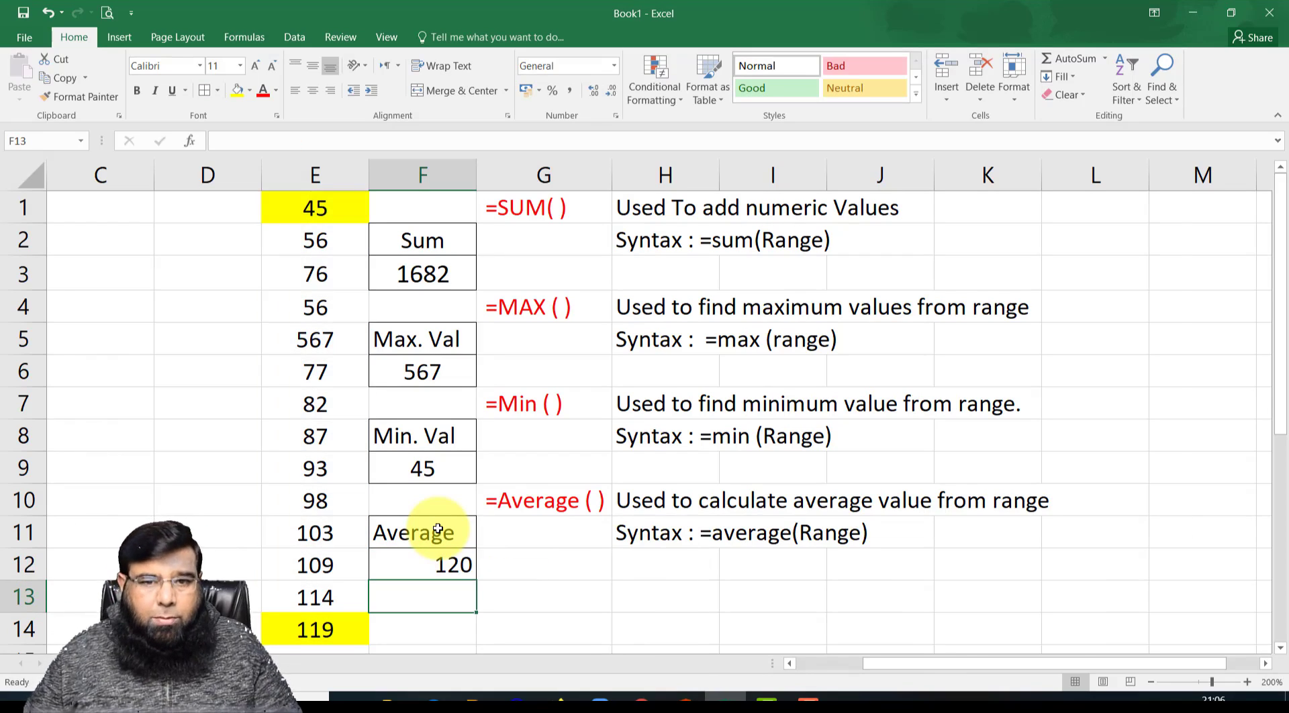
pyautogui.click(445, 564)
pyautogui.click(312, 90)
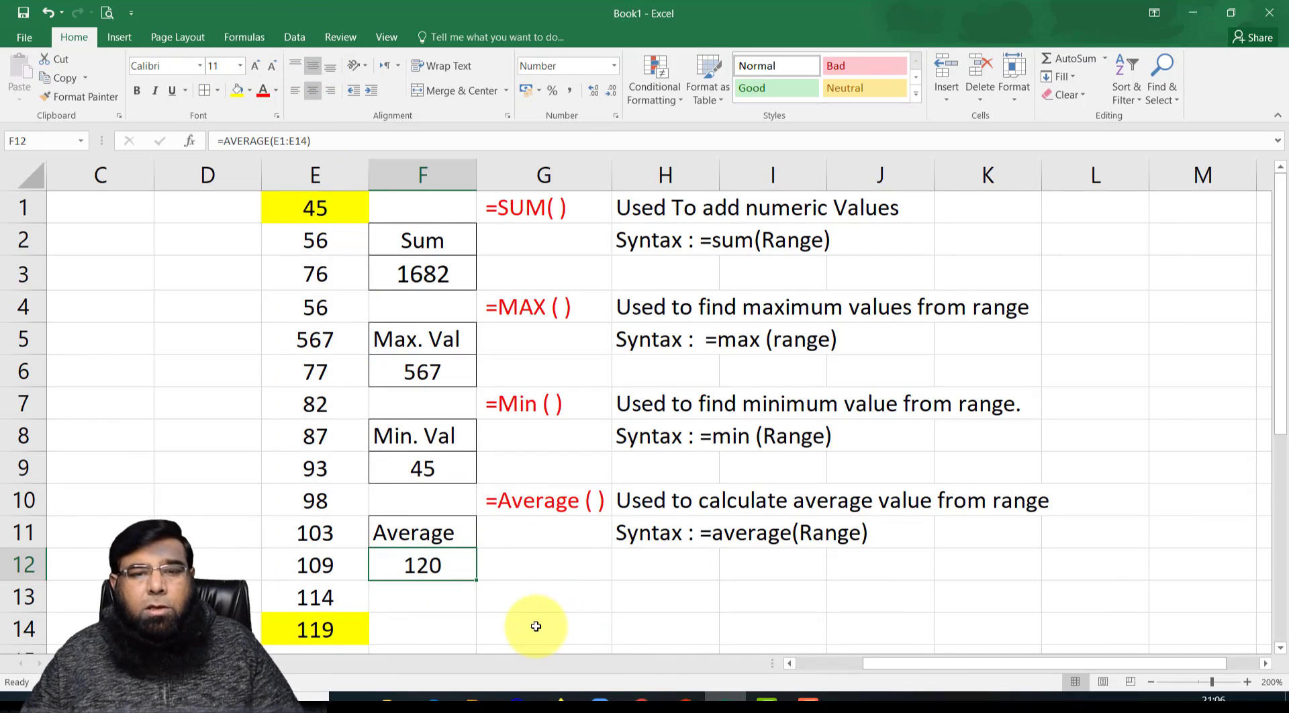
# Write the function name =count() as text in cell G13
pyautogui.click(556, 601)
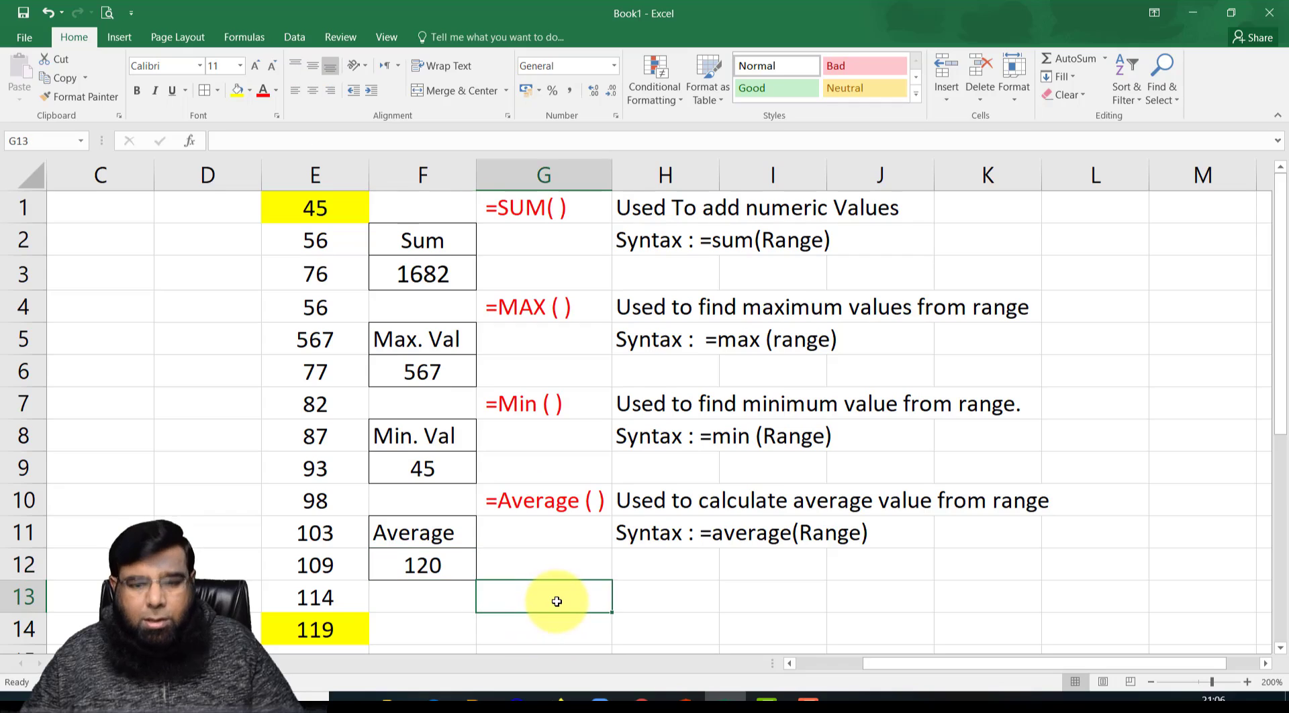
pyautogui.write('=co')
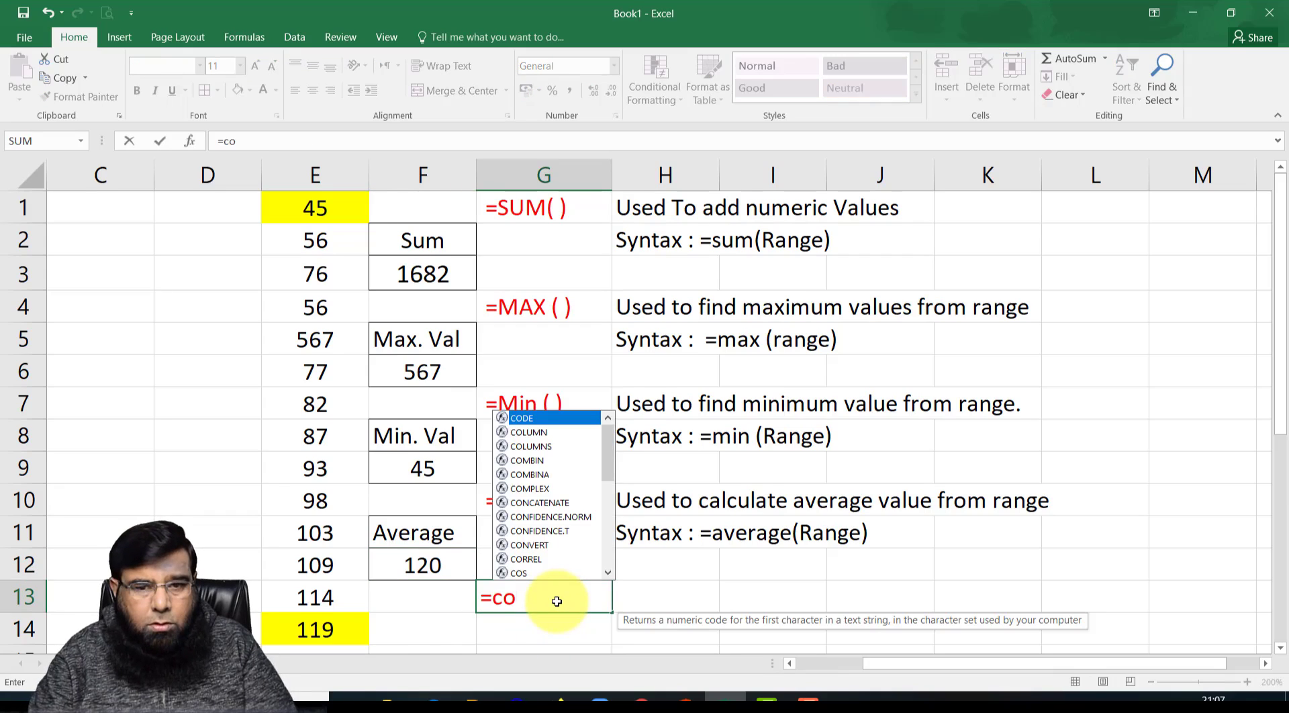
pyautogui.write('unt')
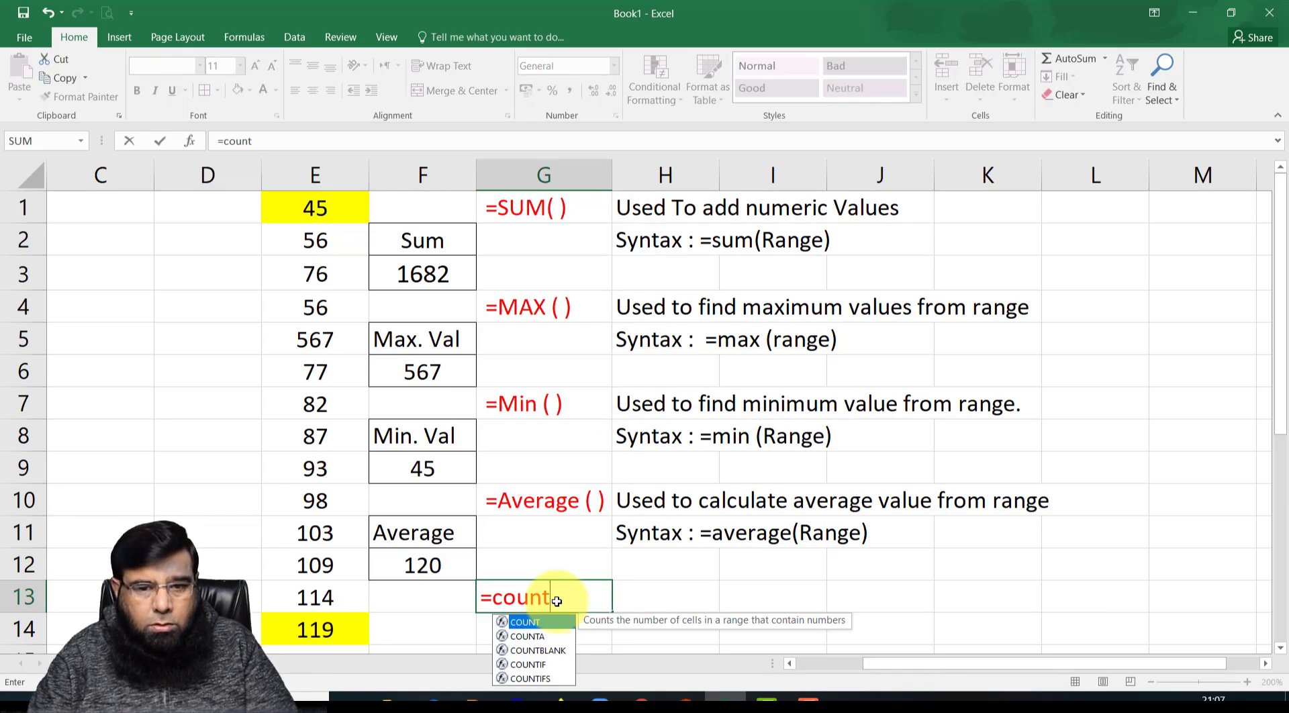
pyautogui.write('(')
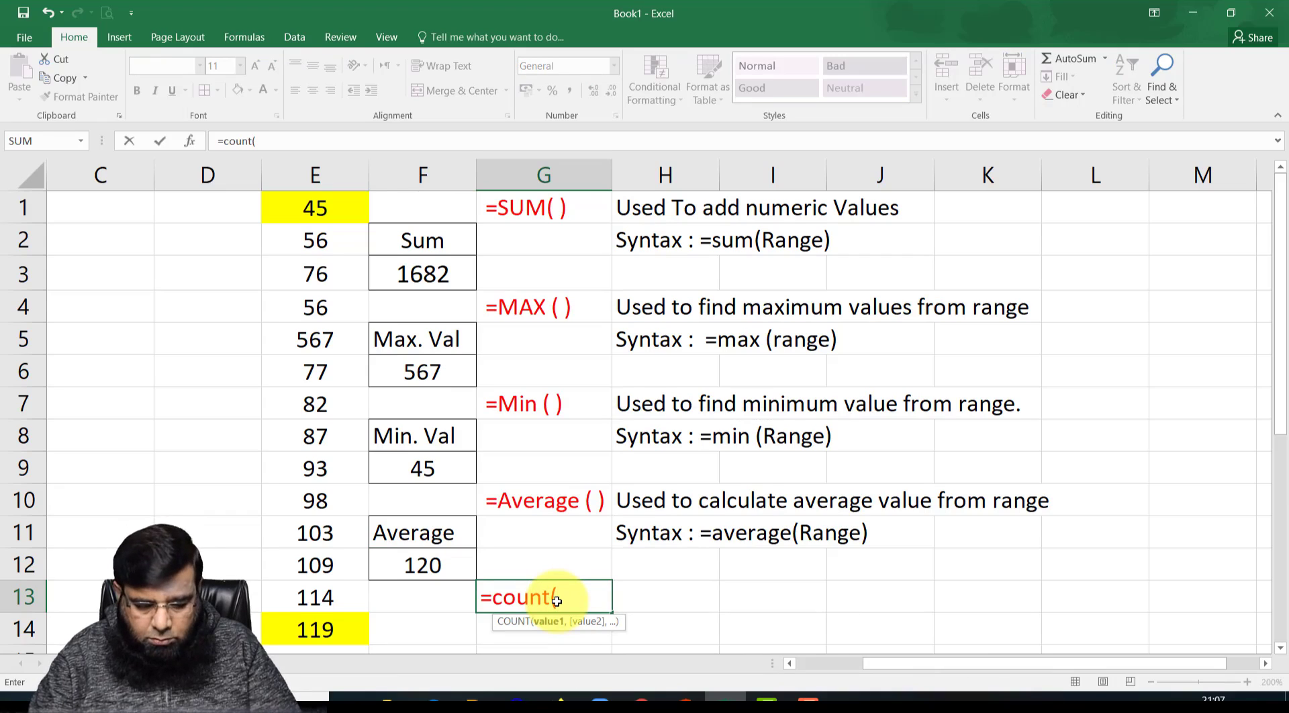
pyautogui.write(')')
pyautogui.press('Return')
pyautogui.click(557, 600)
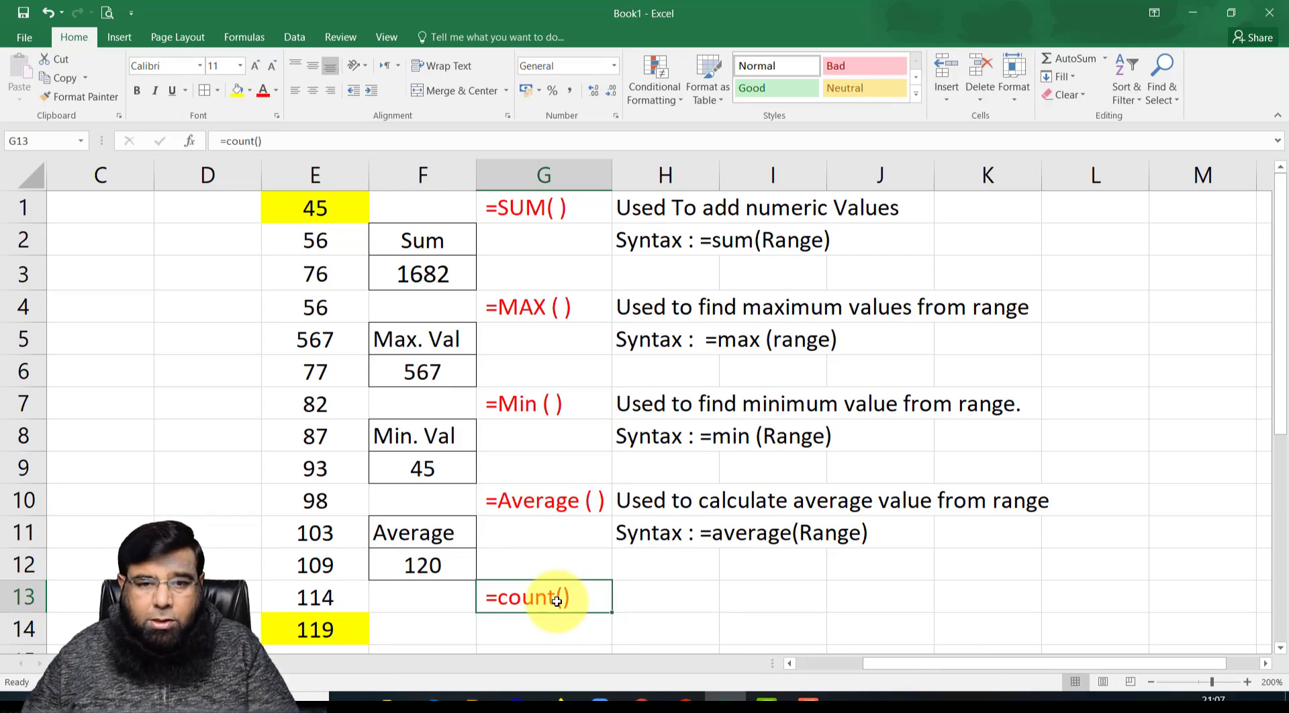
# Describe COUNT in H13 as "Used to count non blank cells in range" and add "Syntax : =count (Range)" in H14
pyautogui.press('Right')
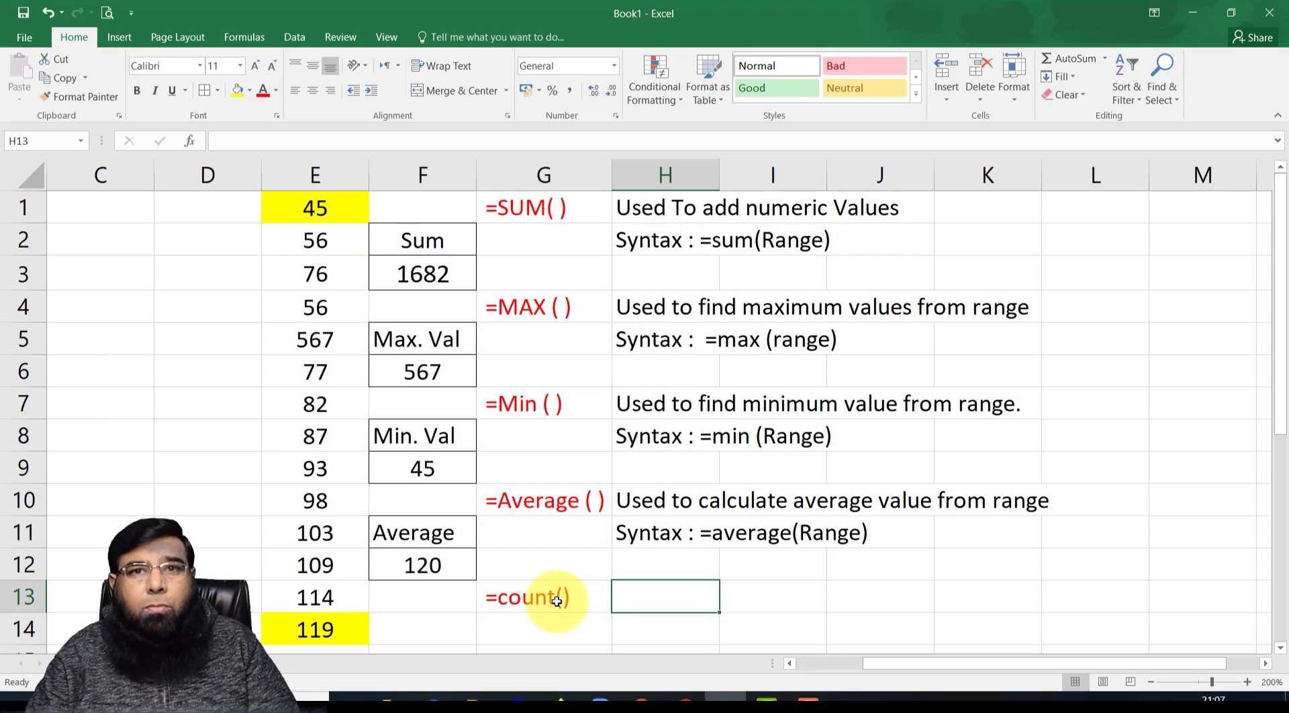
pyautogui.write('Use')
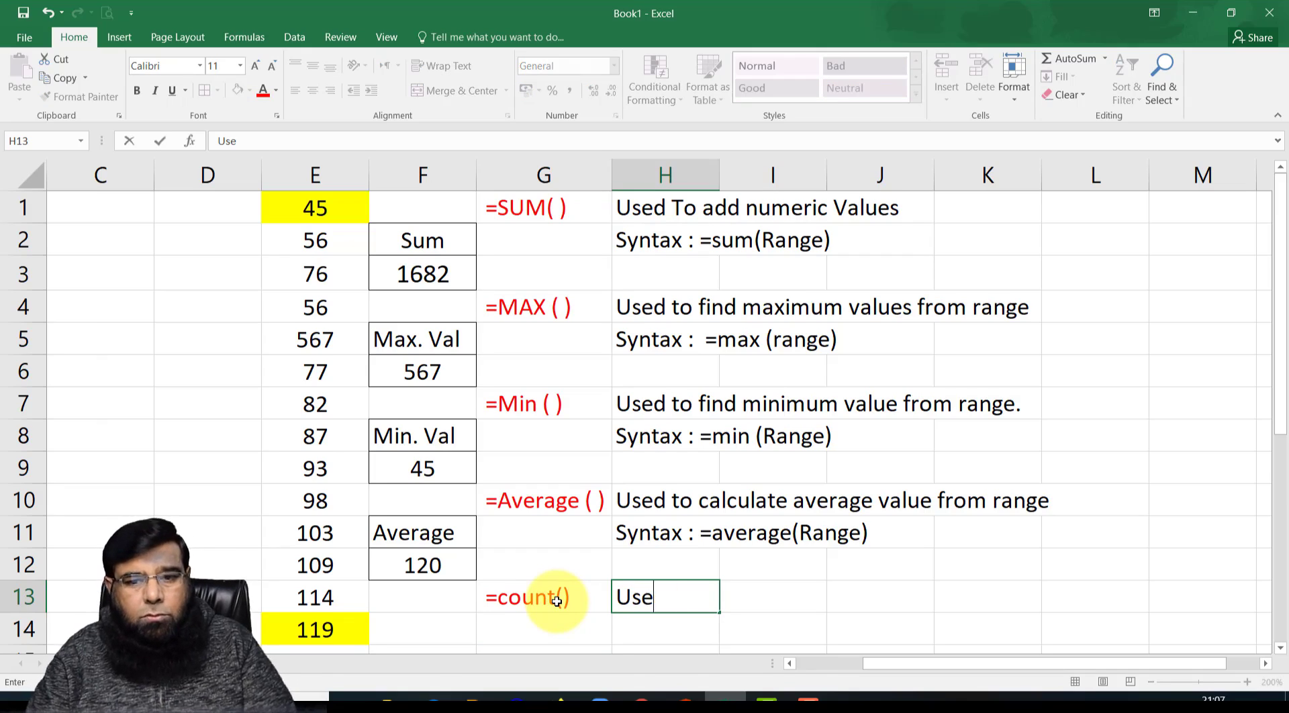
pyautogui.write('d to count non blank cells in range')
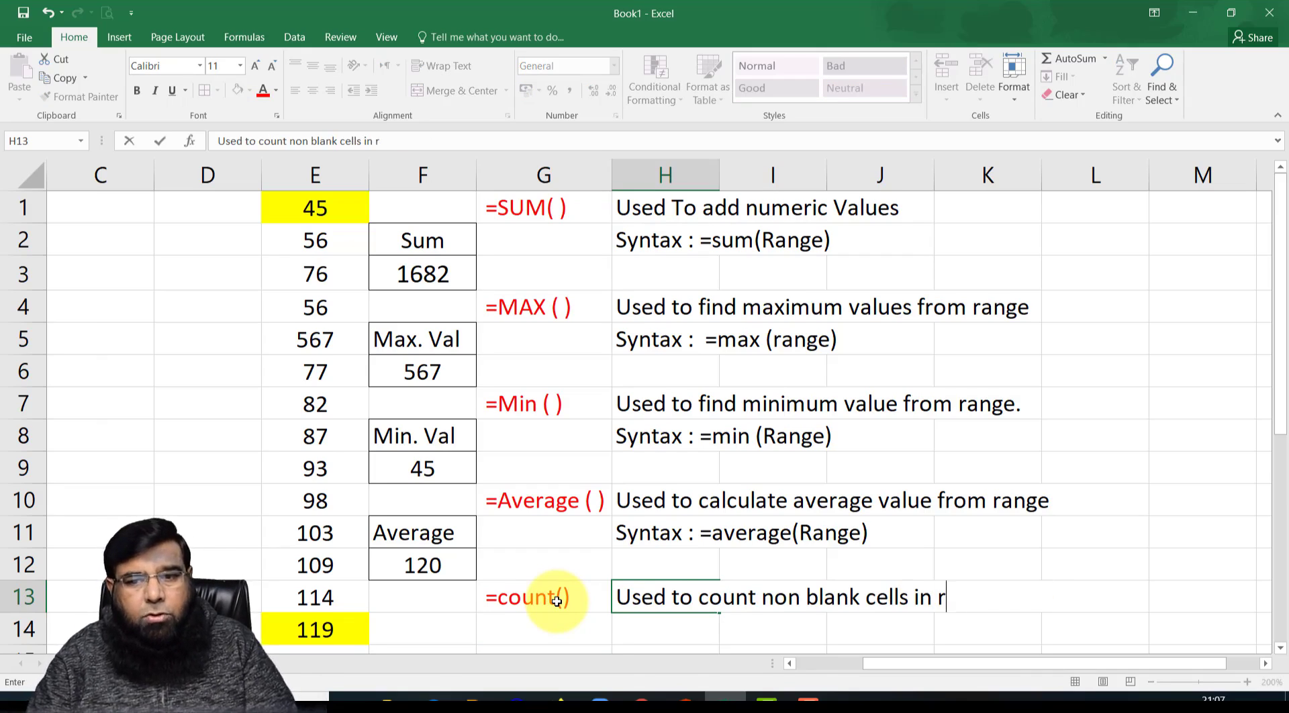
pyautogui.press('Return')
pyautogui.write('Syntax : =')
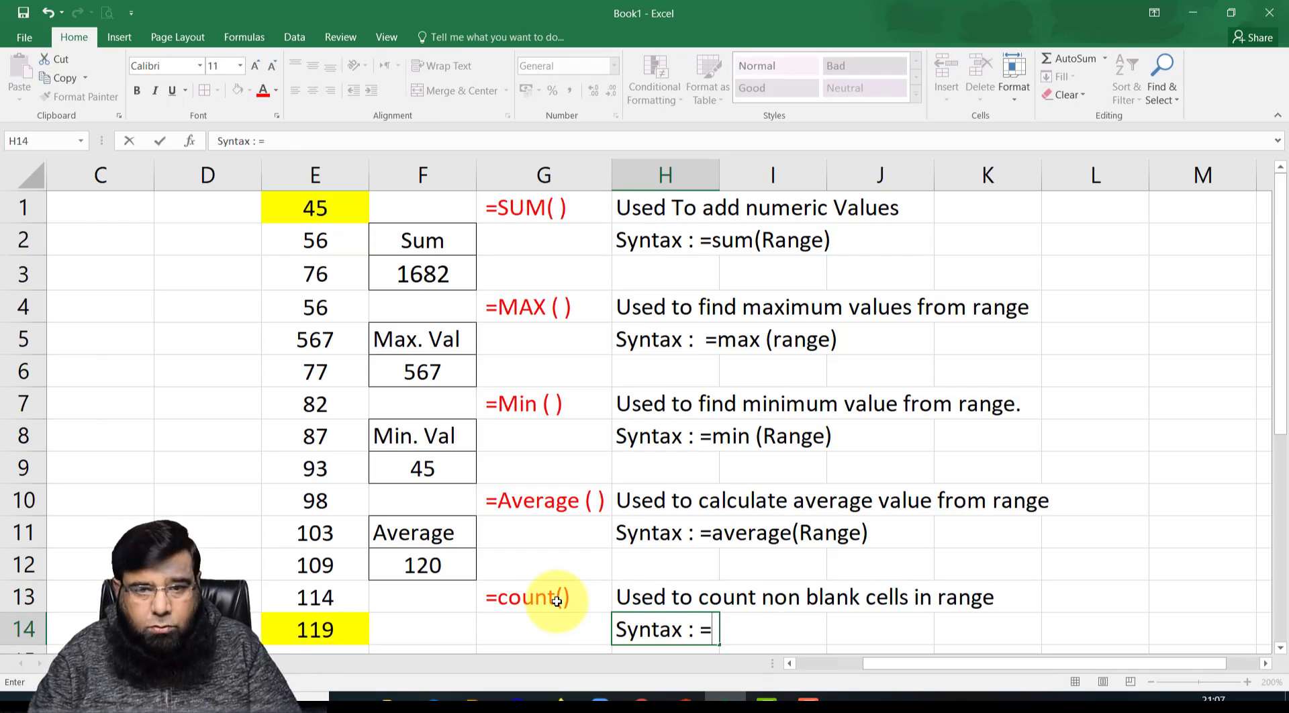
pyautogui.write('count (Range)')
pyautogui.press('Return')
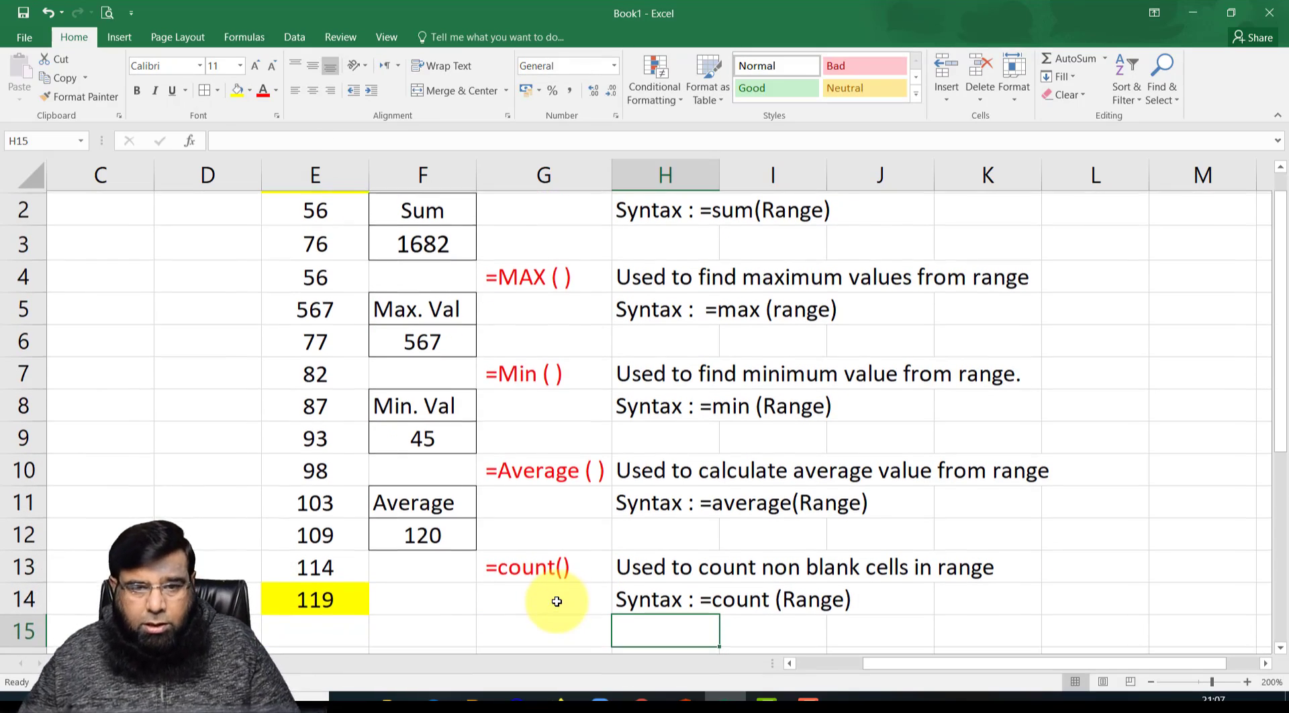
# Apply all borders to cells F13:F14 and enter the label "No. of Cells" in F13
pyautogui.scroll(1, 463, 523)
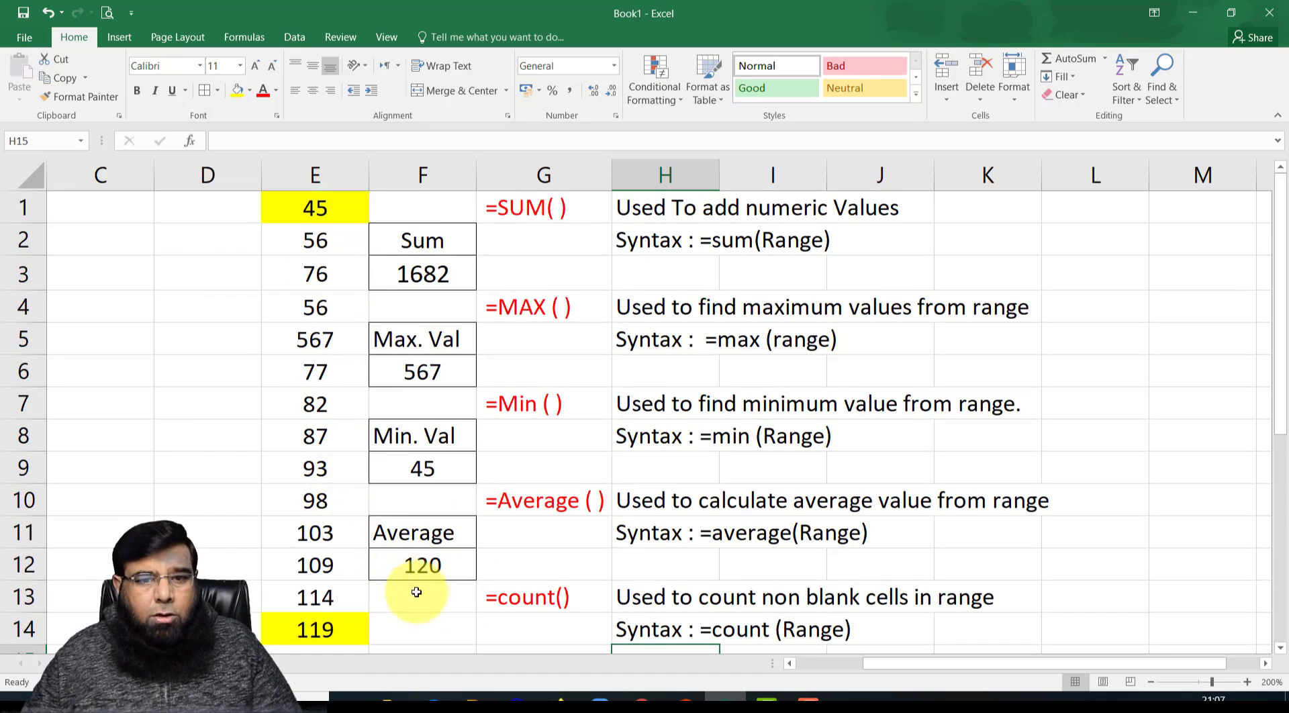
pyautogui.moveTo(426, 590); pyautogui.dragTo(425, 617)
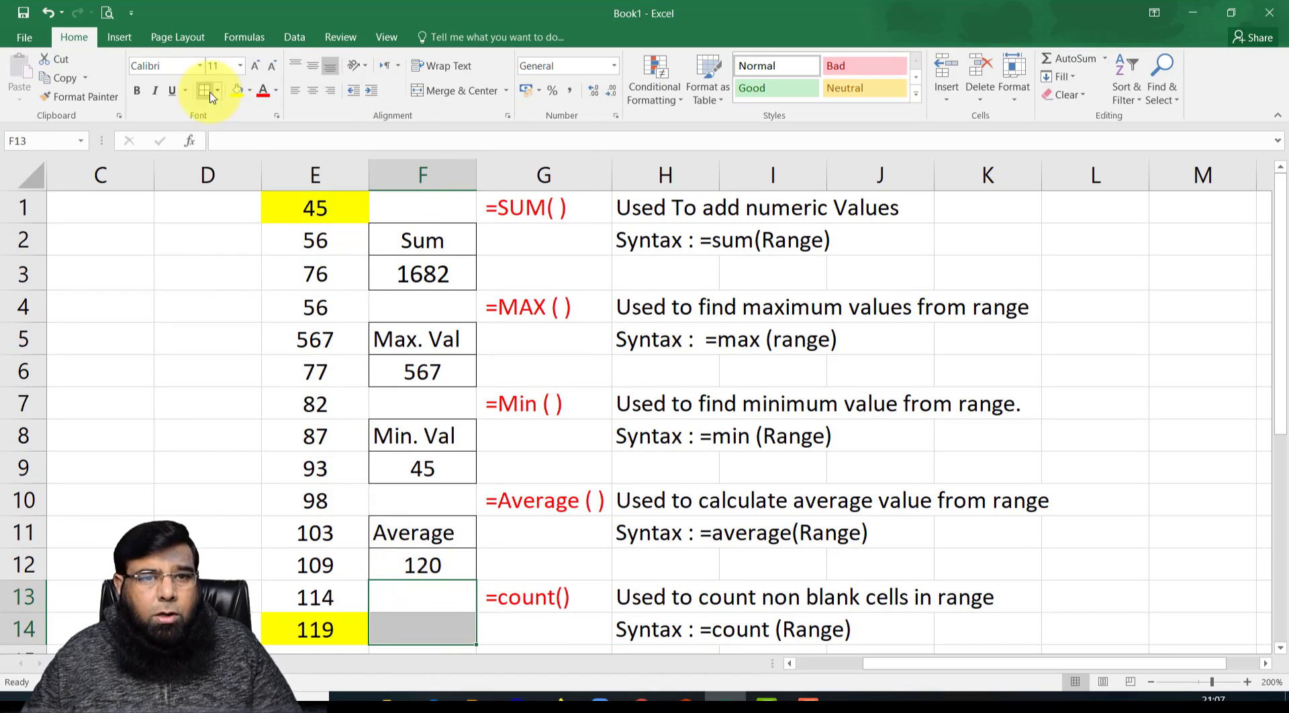
pyautogui.click(438, 601)
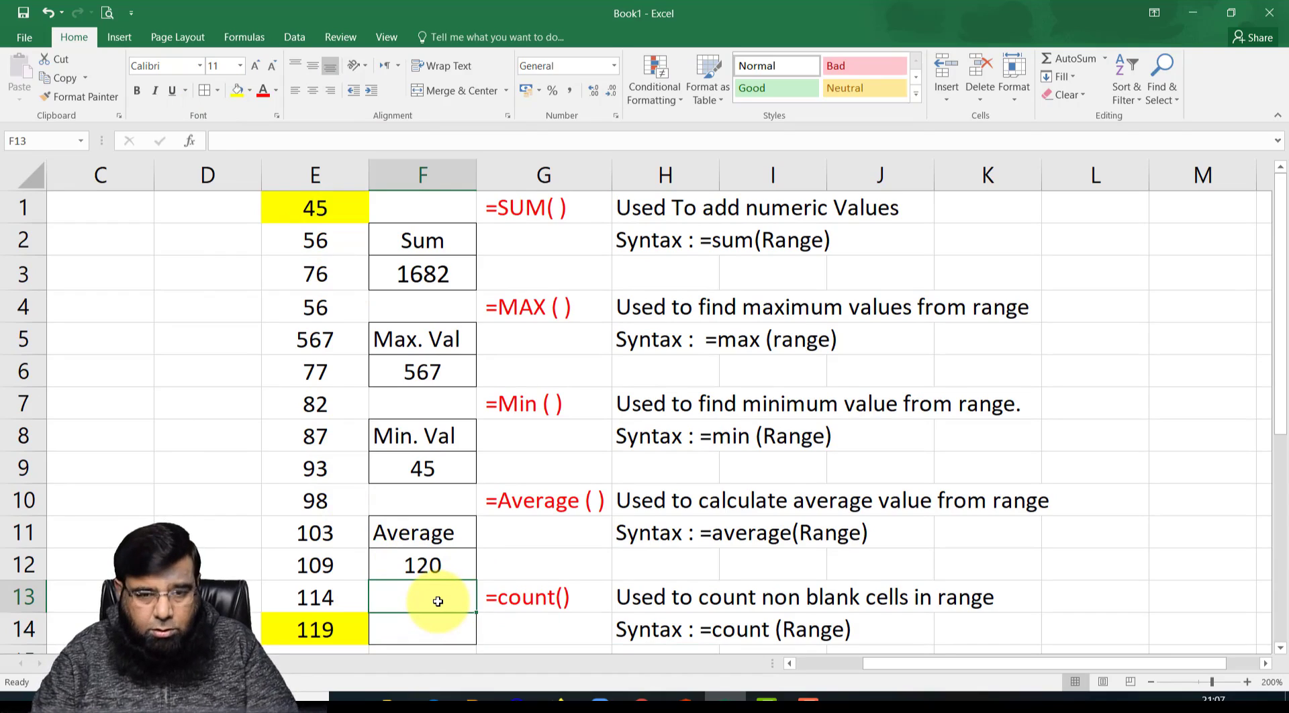
pyautogui.write('NO.')
pyautogui.press('BackSpace')
pyautogui.press('BackSpace')
pyautogui.write('o')
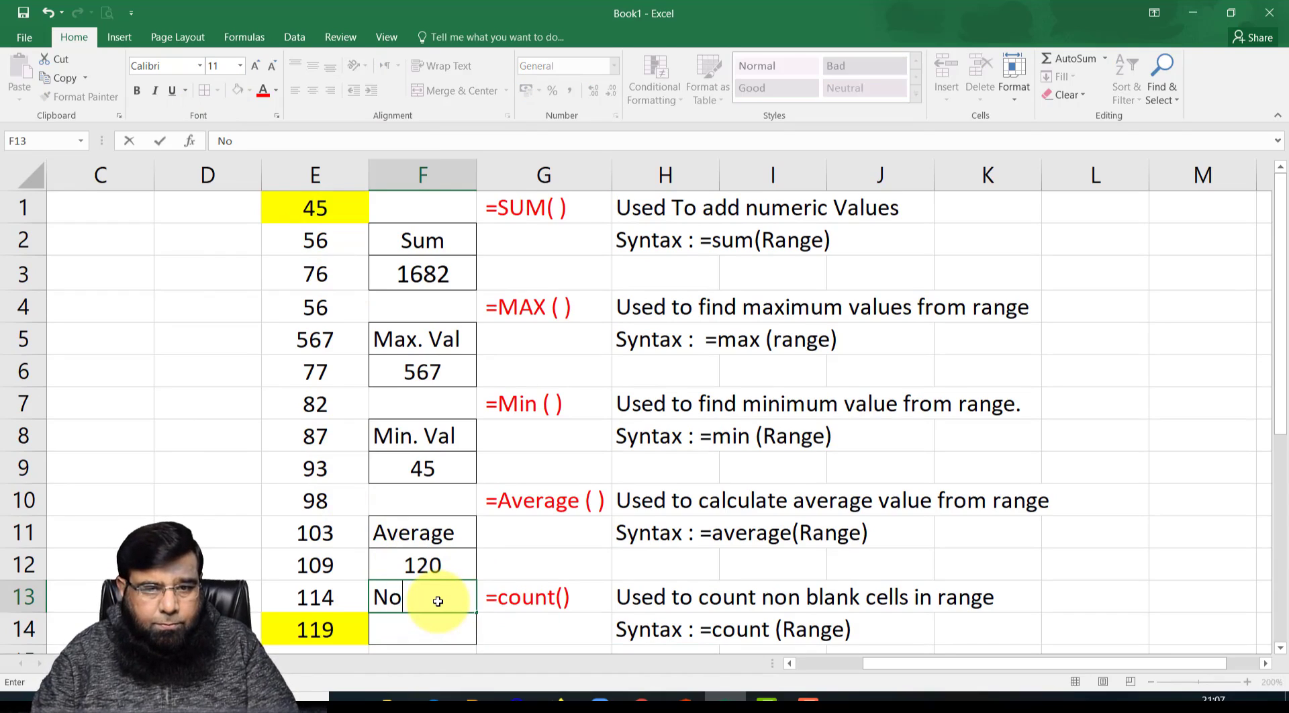
pyautogui.write('. of Cells')
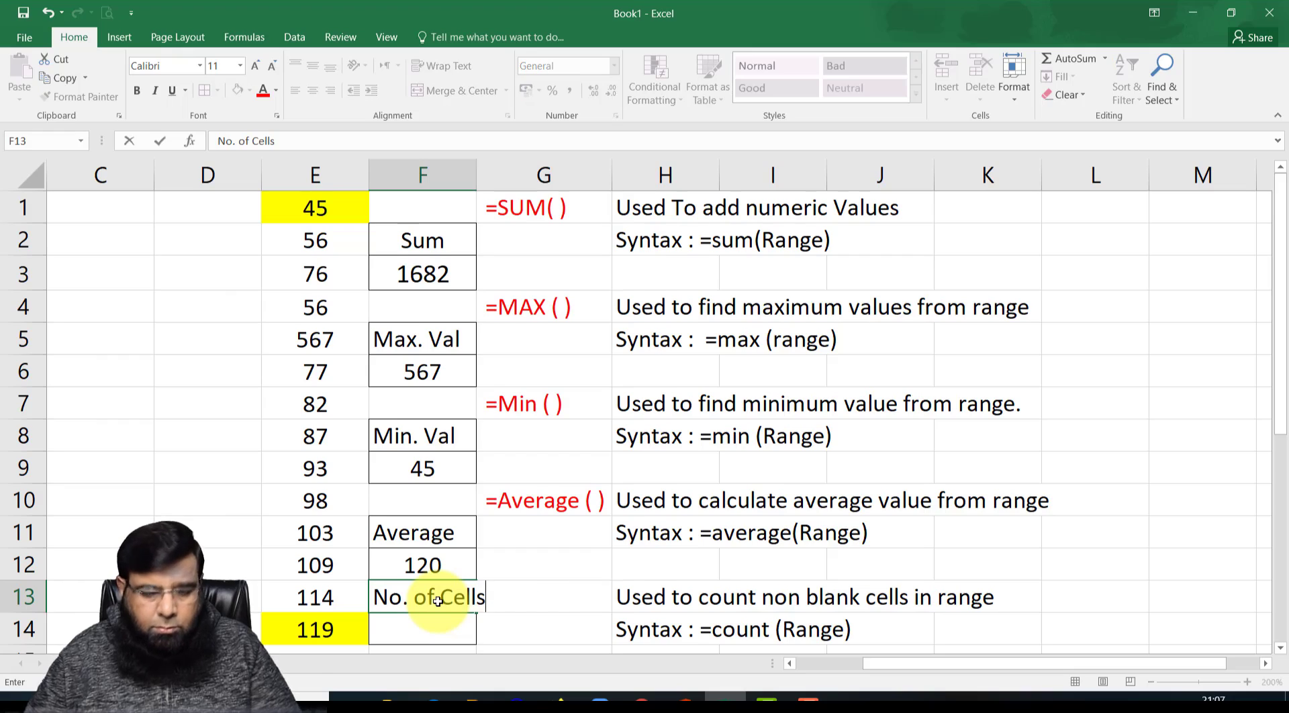
pyautogui.press('BackSpace')
pyautogui.press('Return')
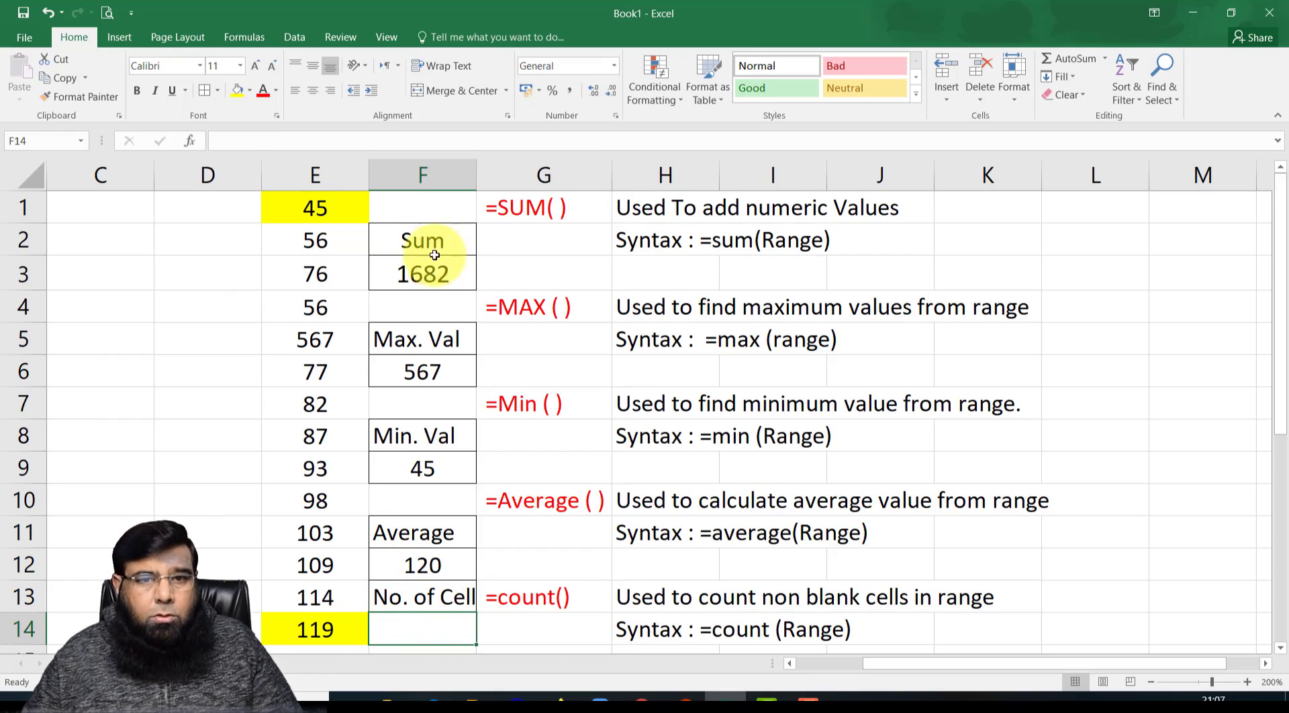
# Widen column F to fit the new label and count the list's values in F14 with =COUNT(E1:E14)
pyautogui.moveTo(477, 178); pyautogui.dragTo(496, 173)
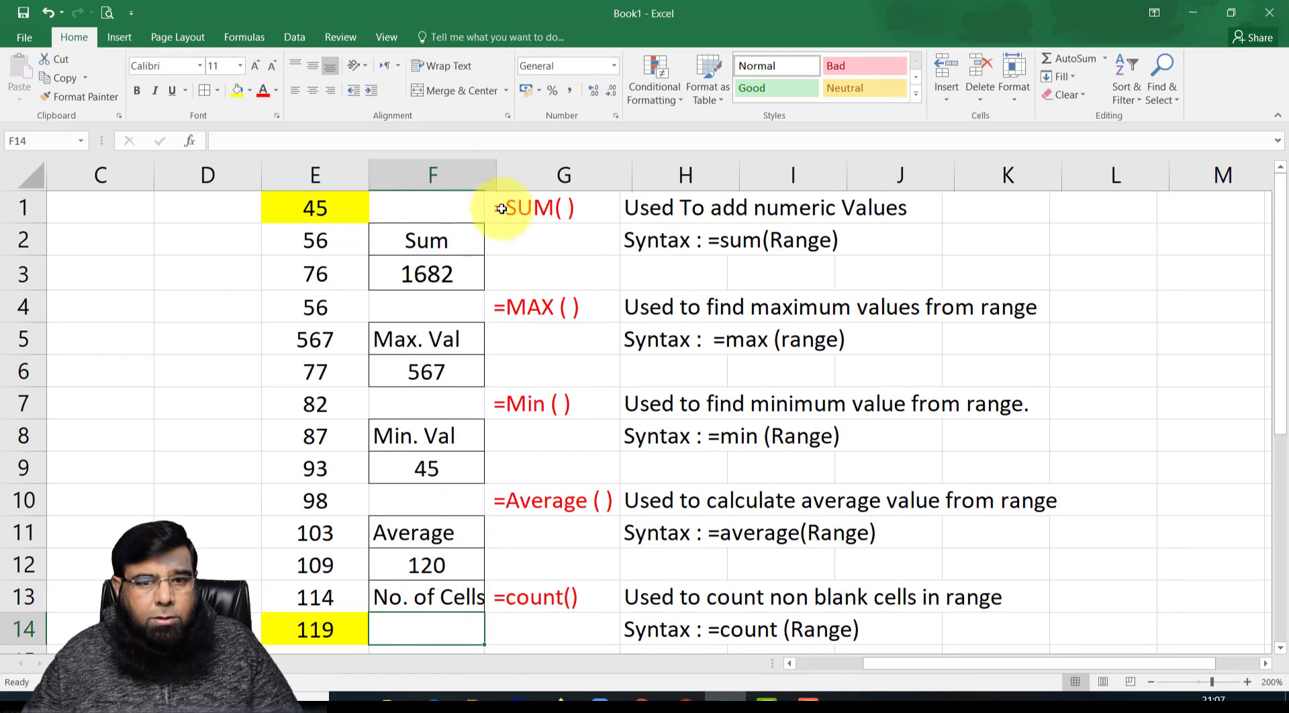
pyautogui.scroll(-1, 441, 597)
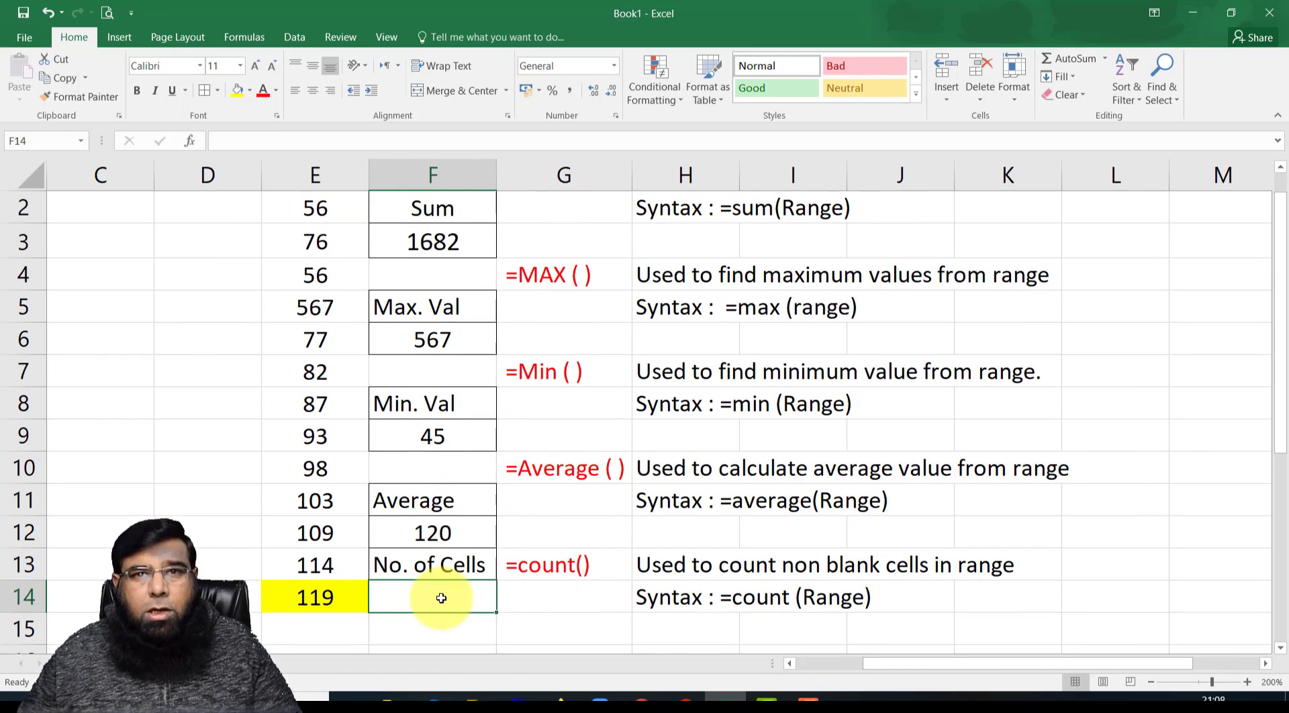
pyautogui.write('=')
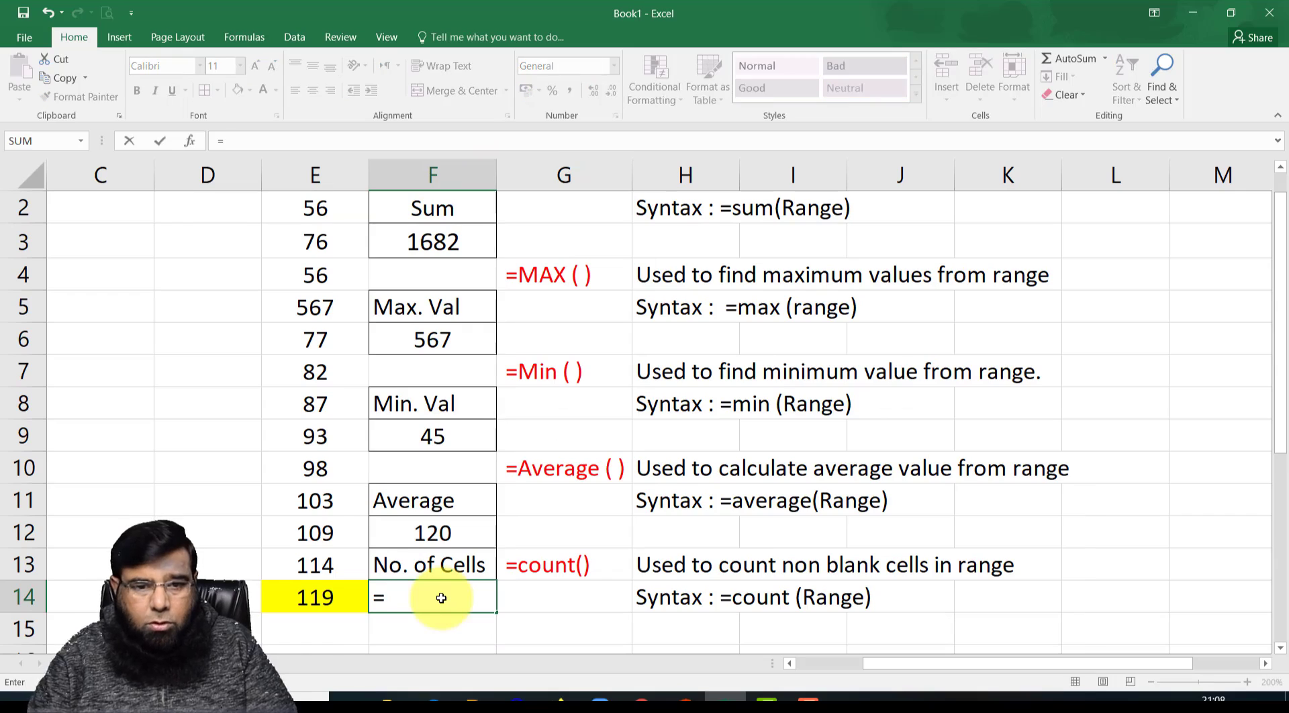
pyautogui.write('count(')
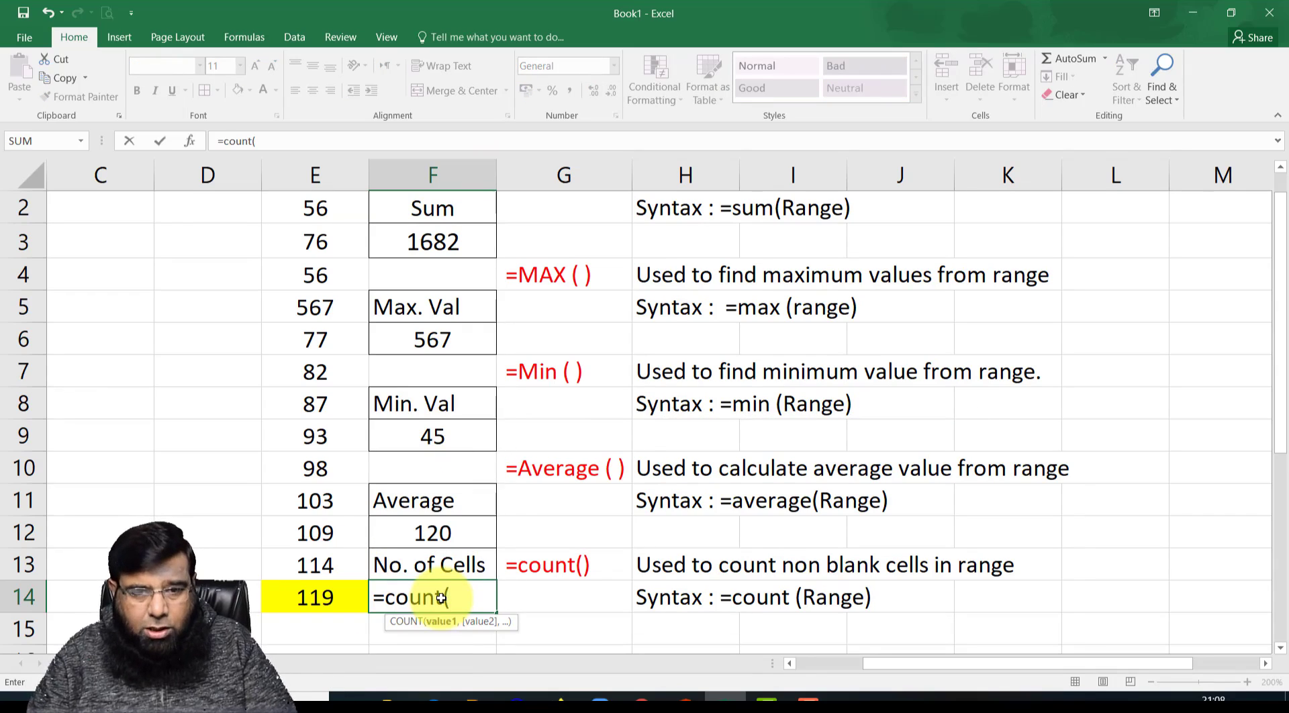
pyautogui.write('E1:')
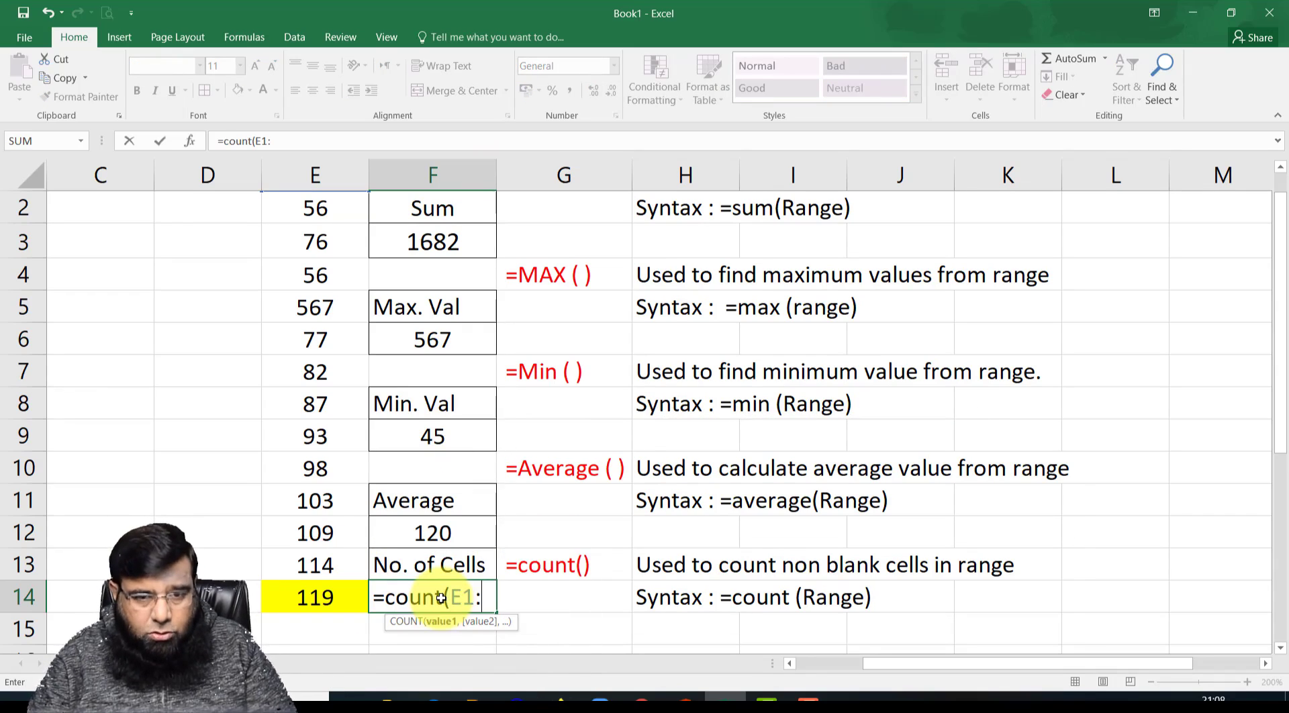
pyautogui.write('E1')
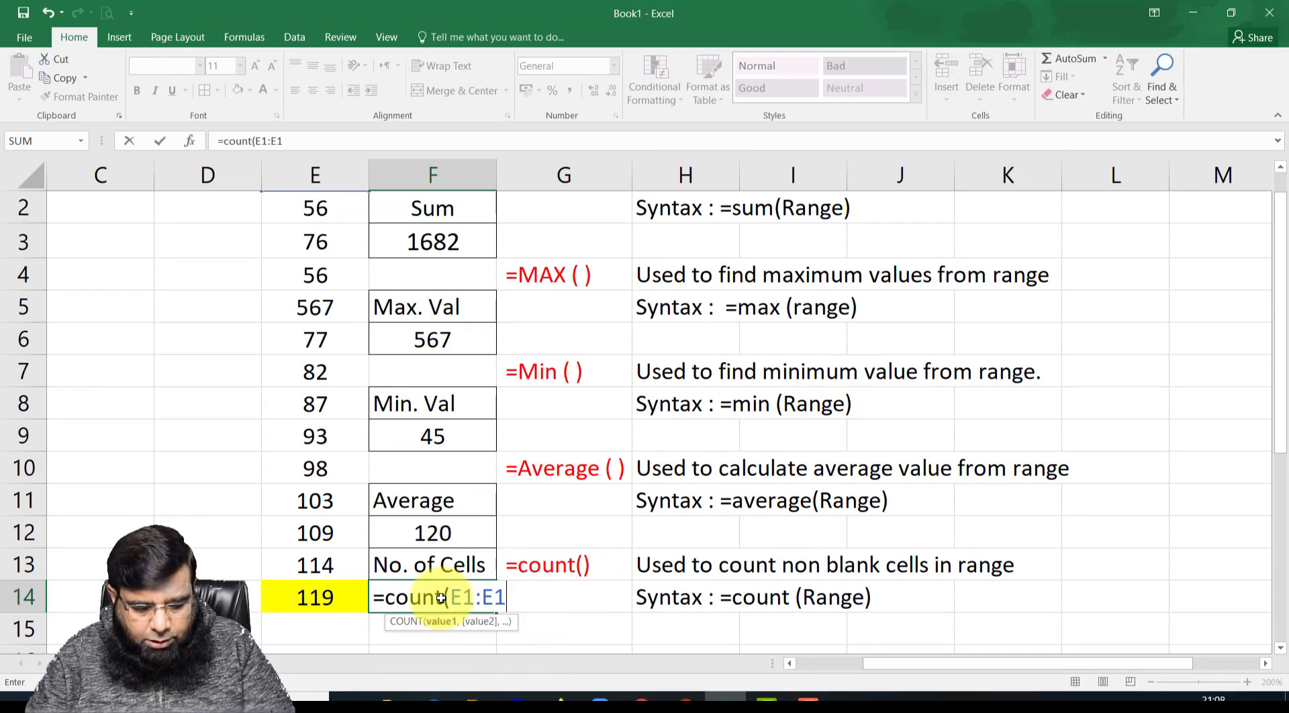
pyautogui.write('4)')
pyautogui.press('Return')
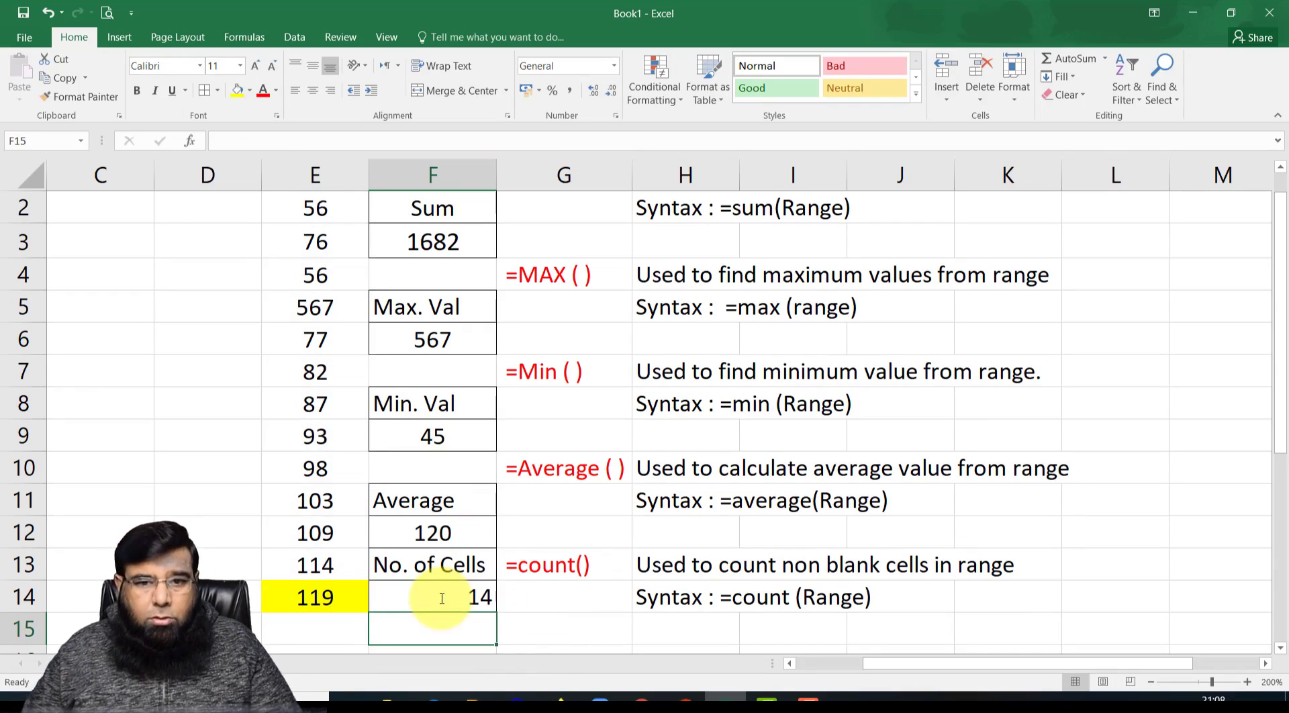
# Centre the count result in cell F14
pyautogui.click(482, 598)
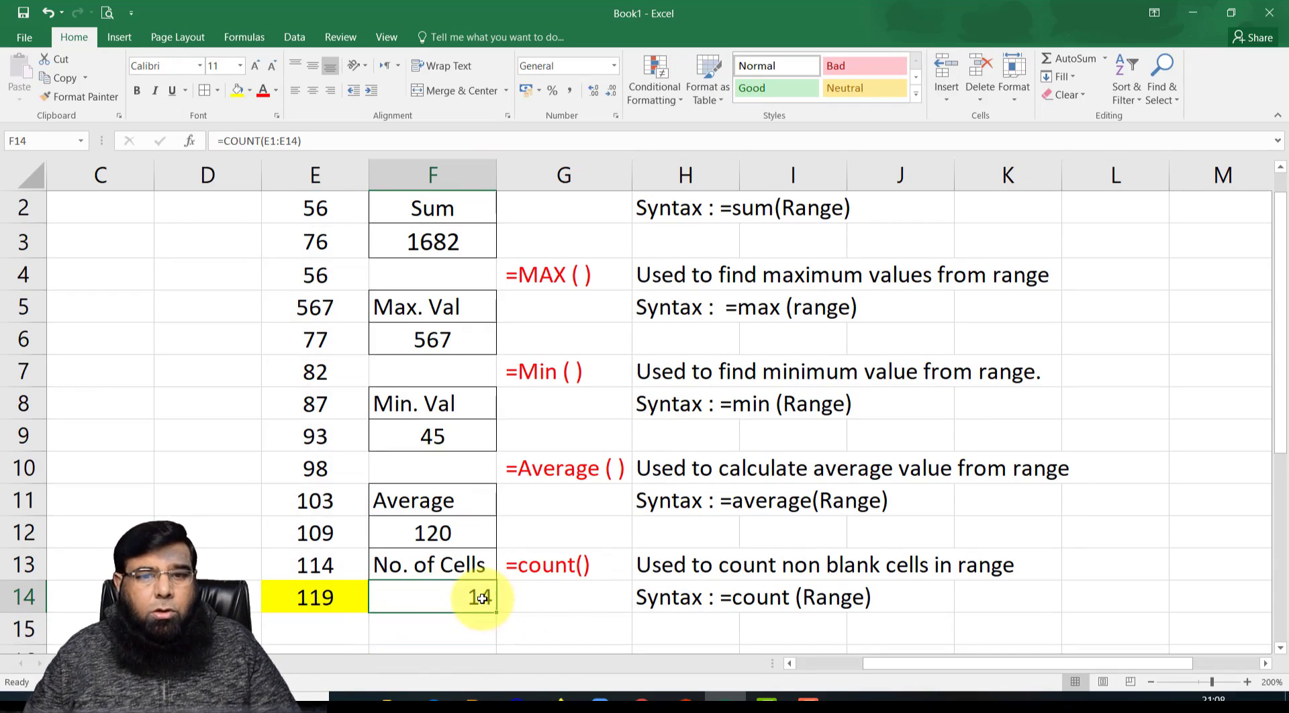
pyautogui.click(296, 91)
pyautogui.click(312, 94)
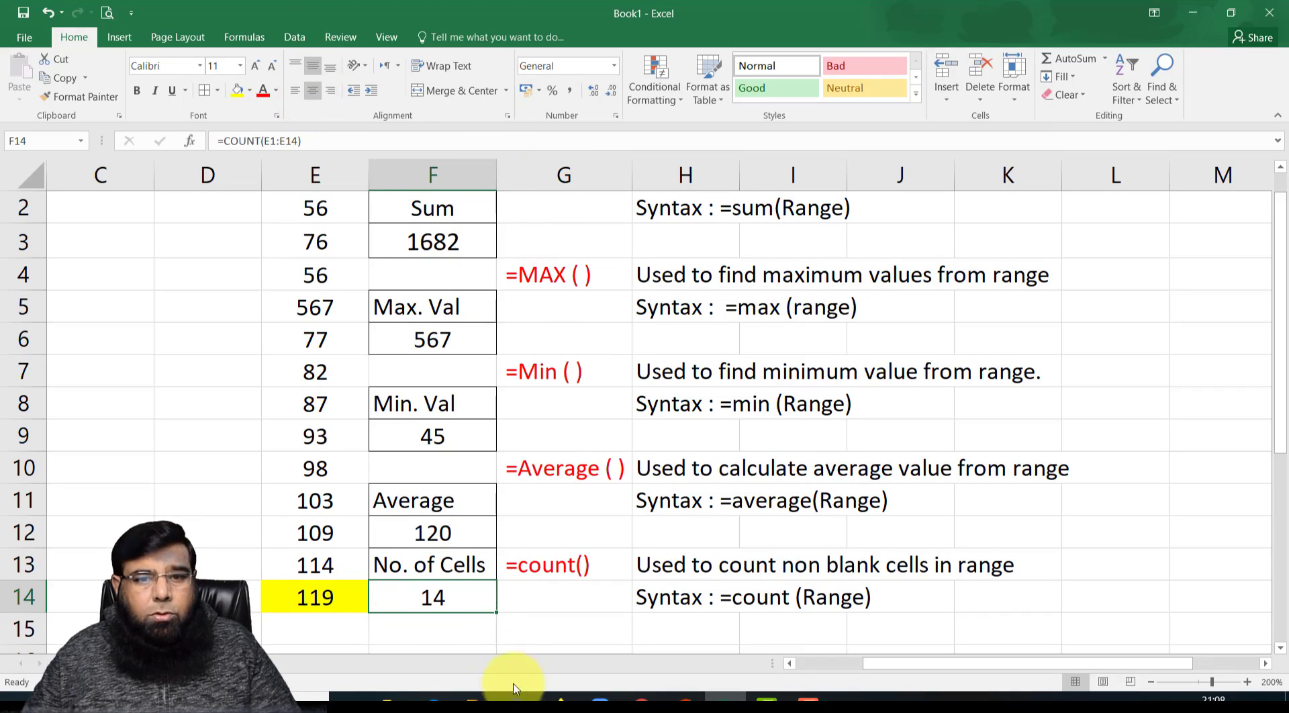
# Clear the values in cells E2 and E7 of the number list
pyautogui.scroll(1, 503, 641)
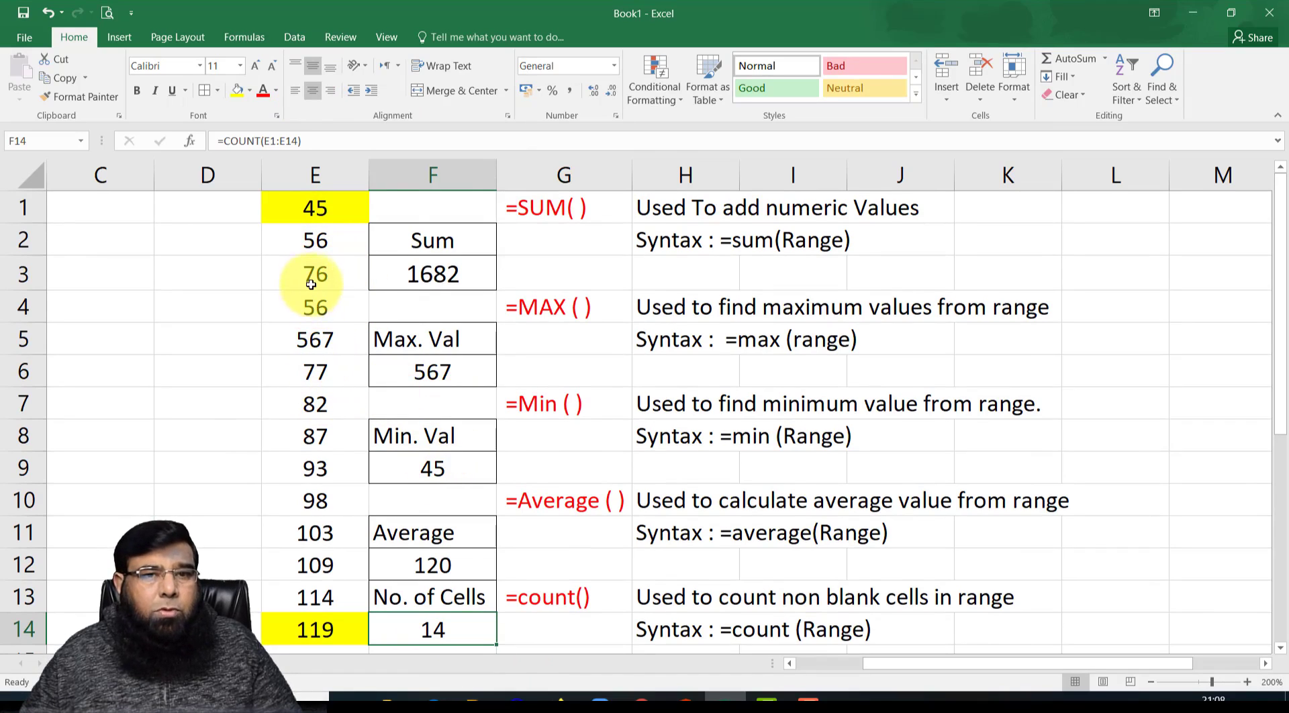
pyautogui.click(313, 247)
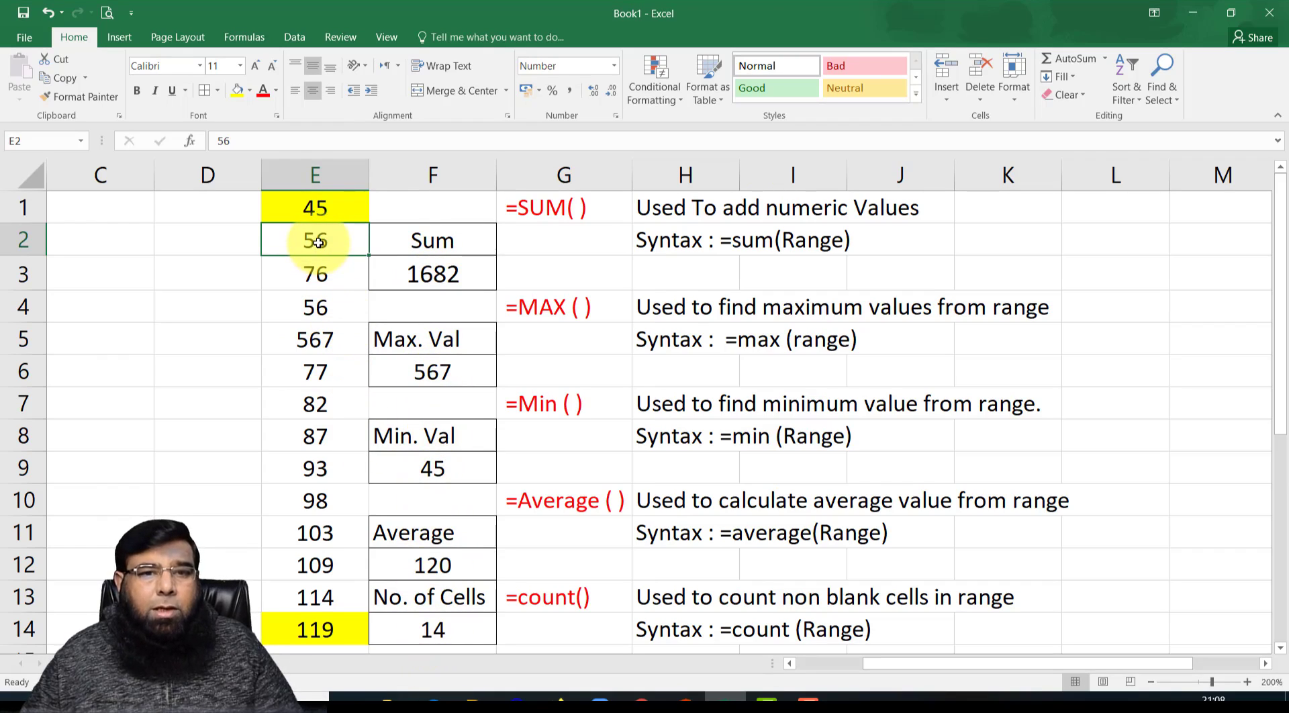
pyautogui.press('Delete')
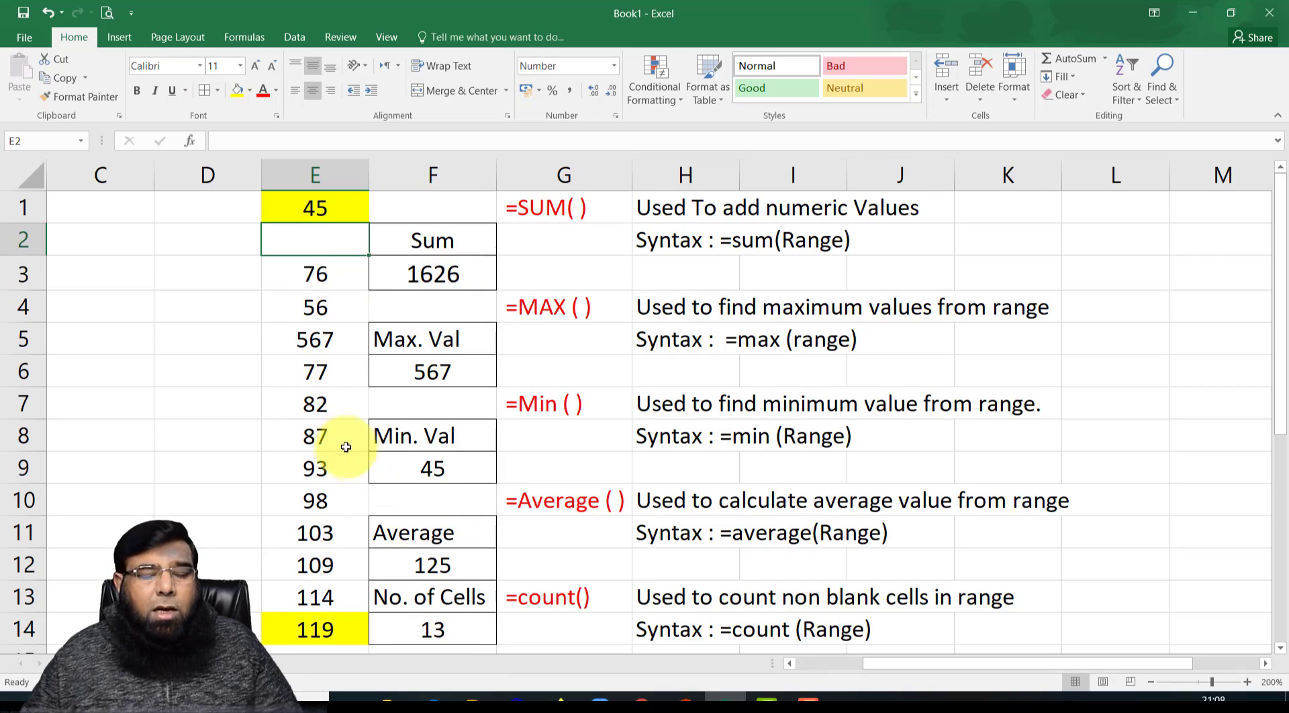
pyautogui.click(317, 407)
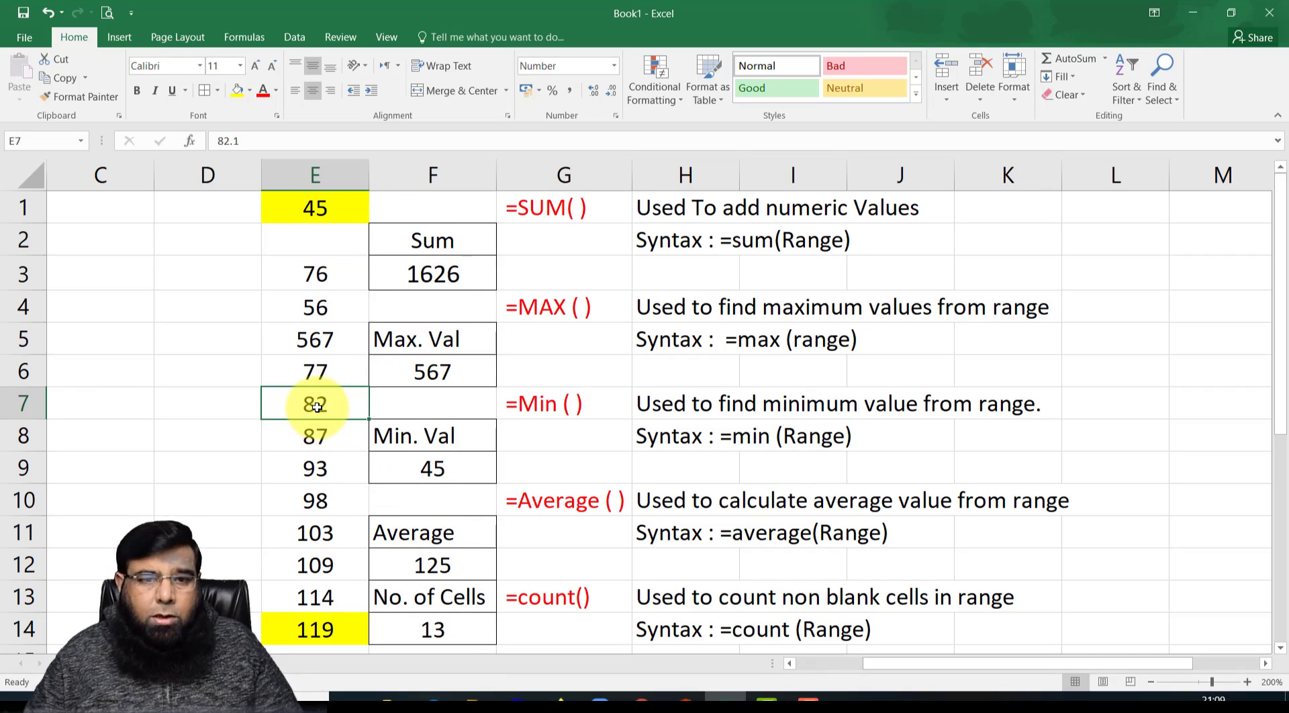
pyautogui.press('Delete')
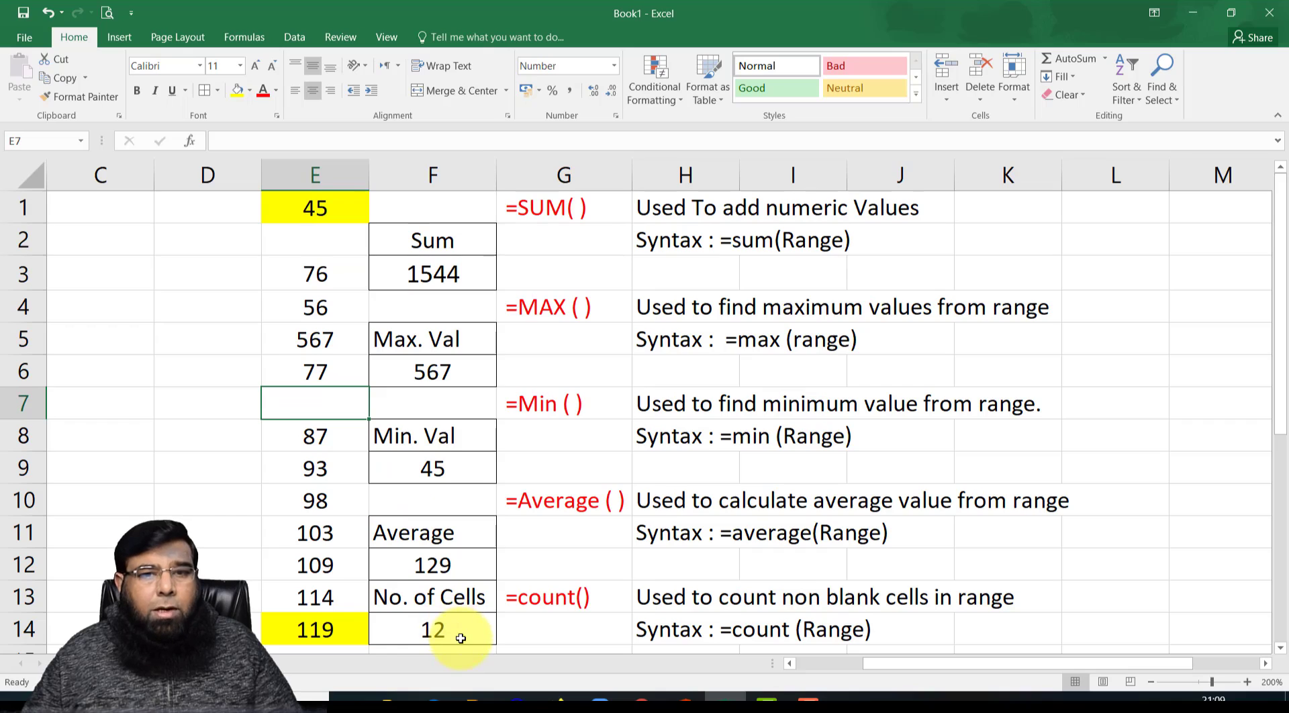
# Enter 98 in cell E7 and 21 in cell E2 of the number list
pyautogui.write('98')
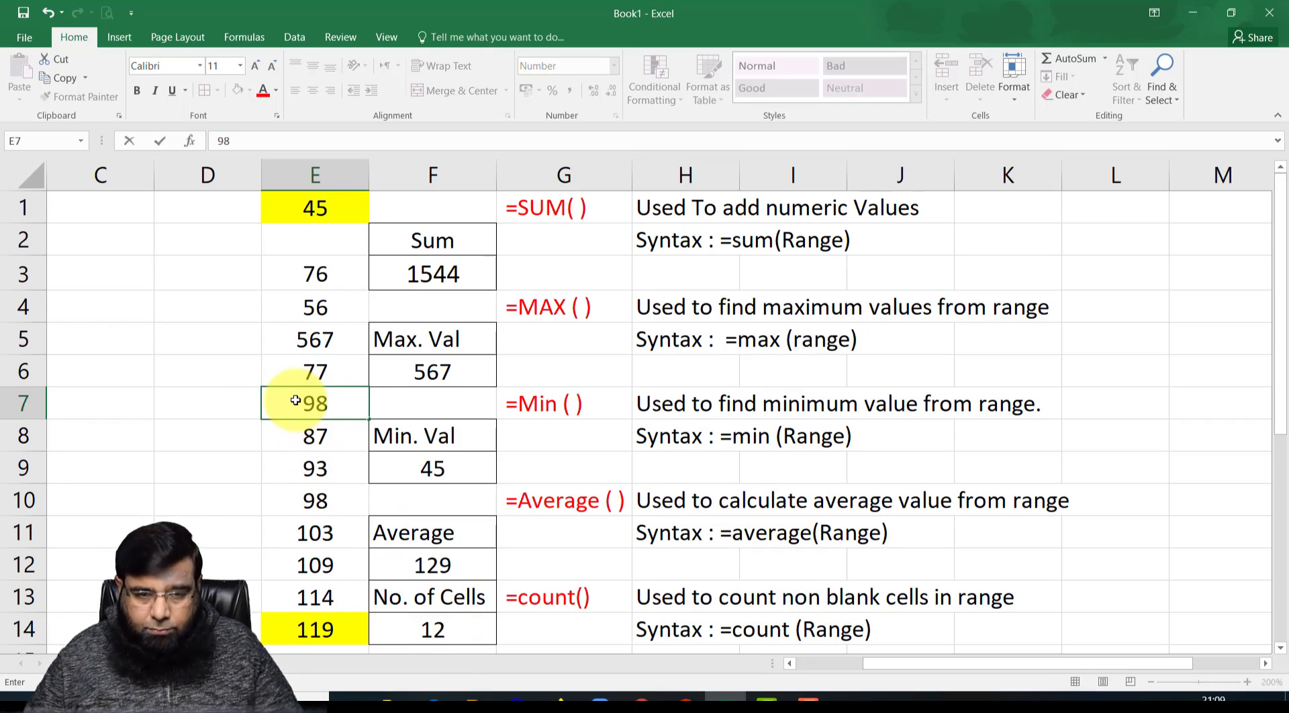
pyautogui.press('Return')
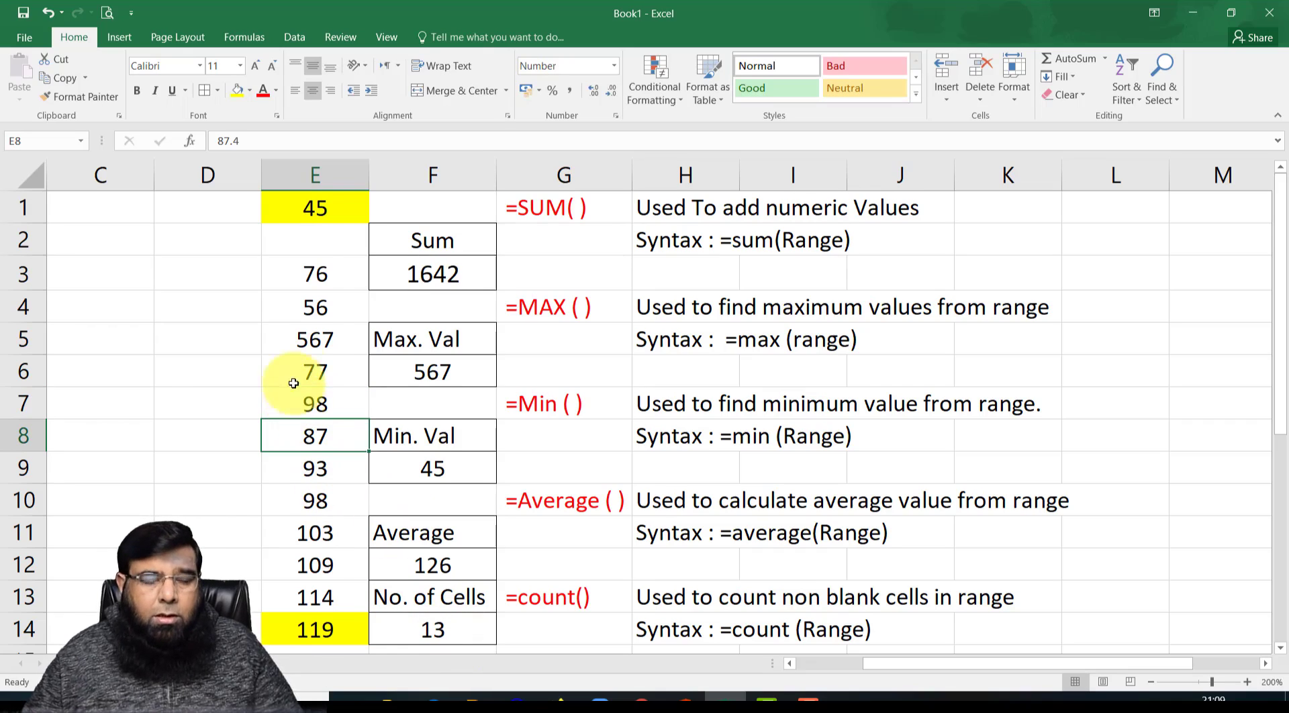
pyautogui.click(304, 238)
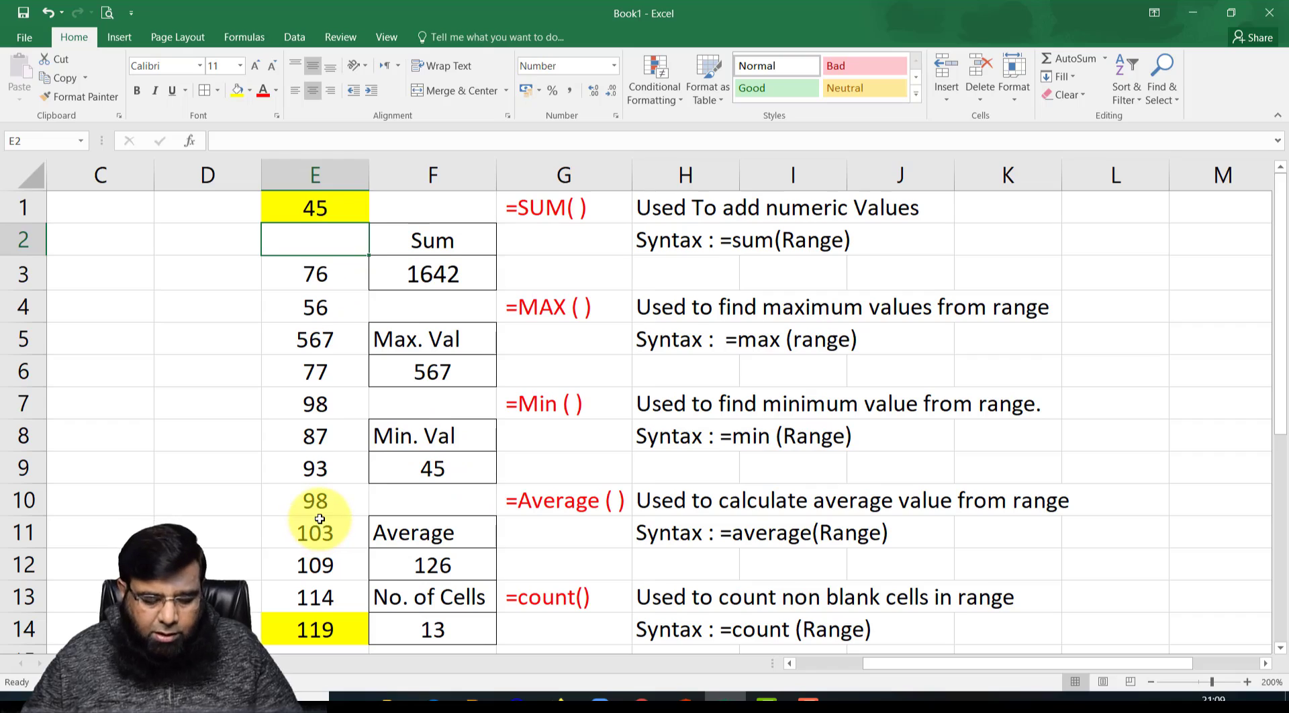
pyautogui.write('21')
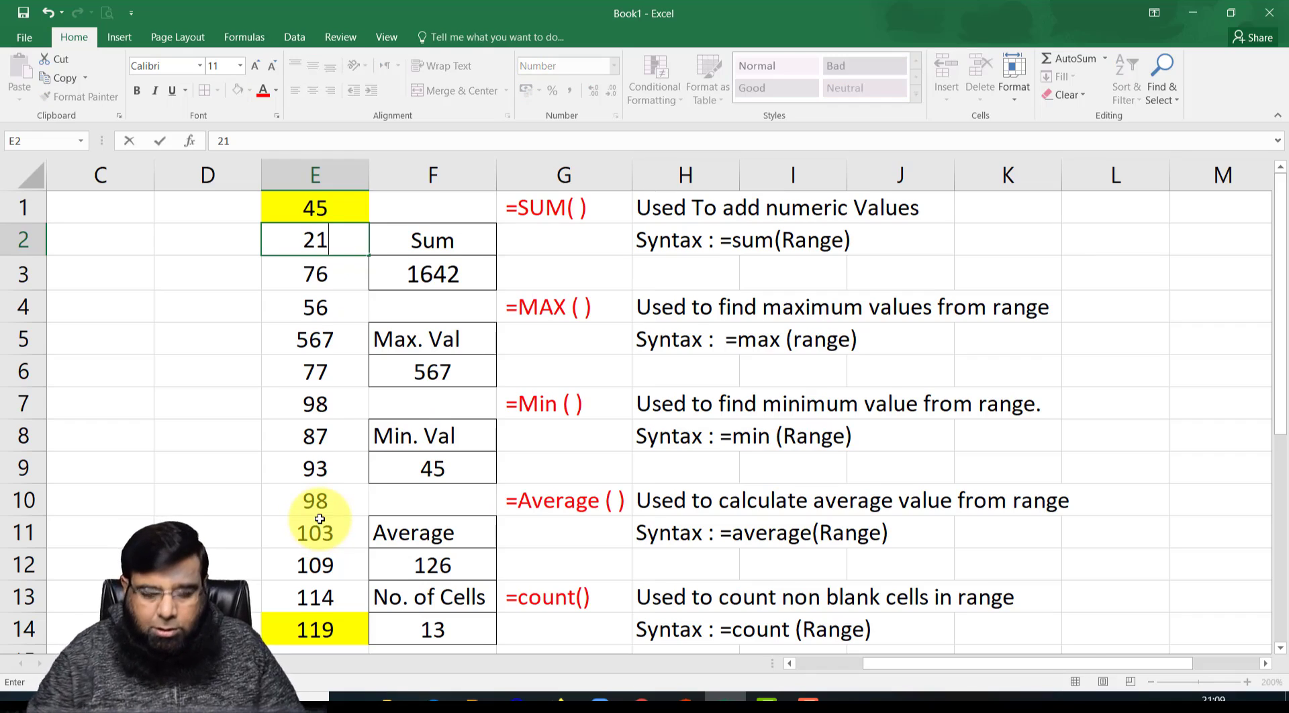
pyautogui.press('Return')
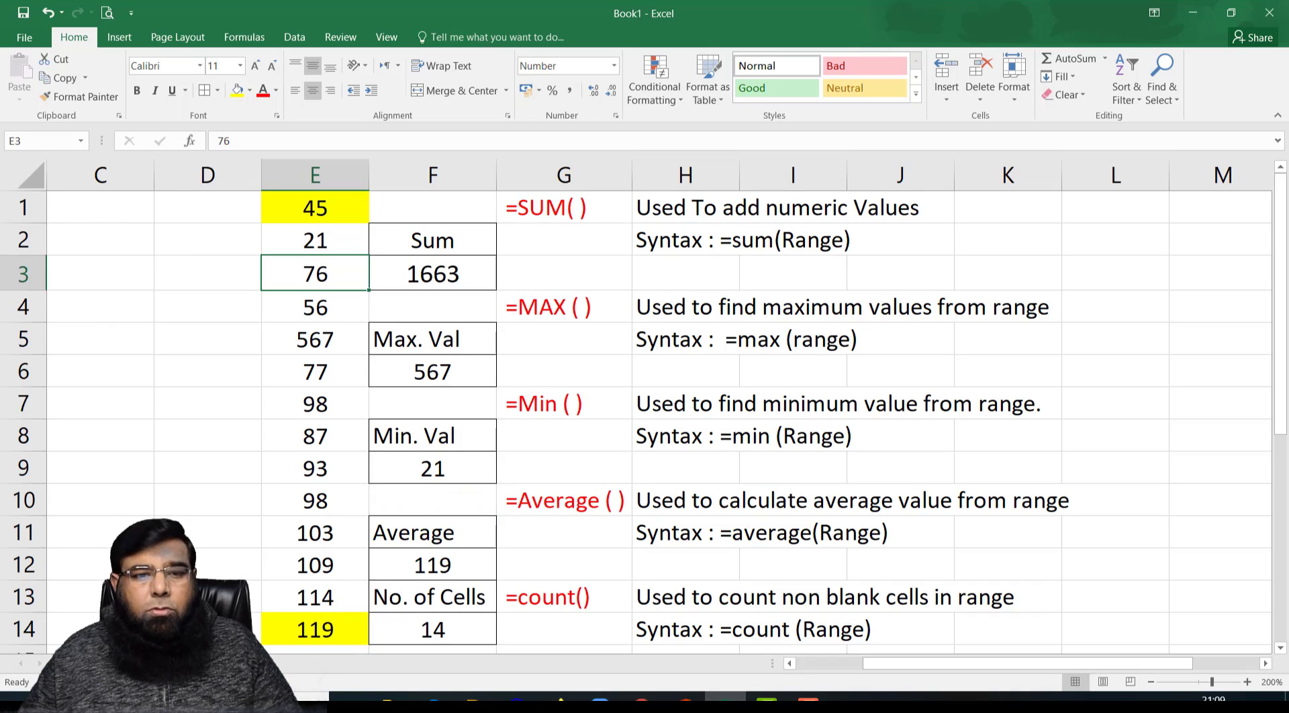
# Switch to a blank worksheet and enlarge its display to 220%
pyautogui.click(128, 663)
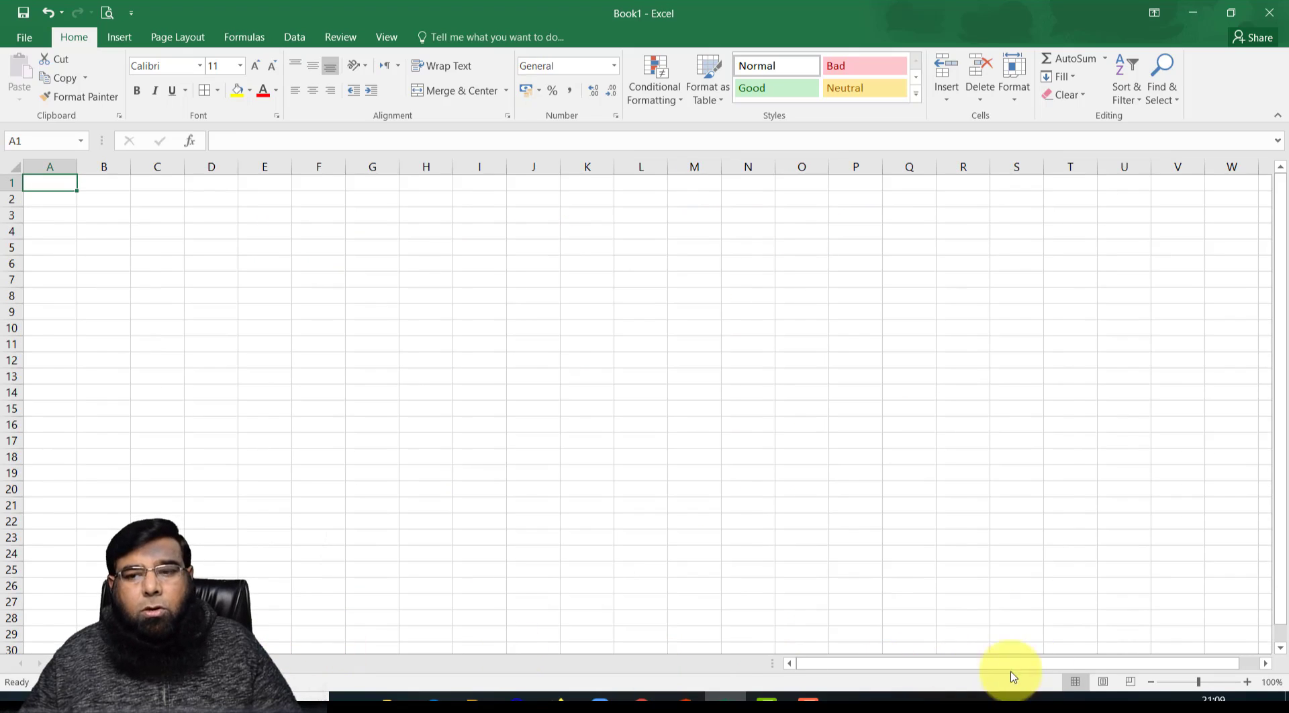
pyautogui.click(1247, 681)
pyautogui.click(1246, 681)
pyautogui.doubleClick(1246, 681)
pyautogui.click(1246, 681)
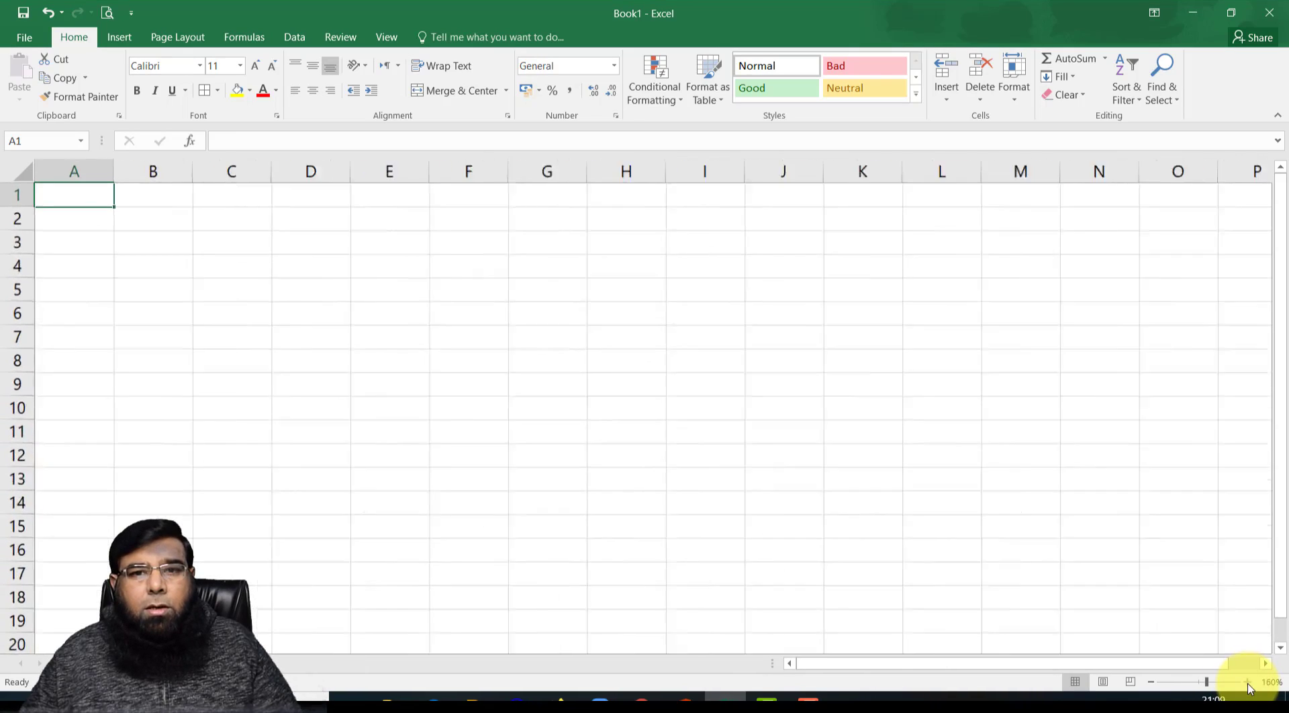
pyautogui.doubleClick(1246, 681)
pyautogui.doubleClick(1246, 681)
pyautogui.doubleClick(1246, 681)
pyautogui.click(1246, 681)
# Fill cells D1 to D9 with the numbers 42, 2344, 234, 234, 234, 24, 234, 23423 and 4
pyautogui.click(430, 201)
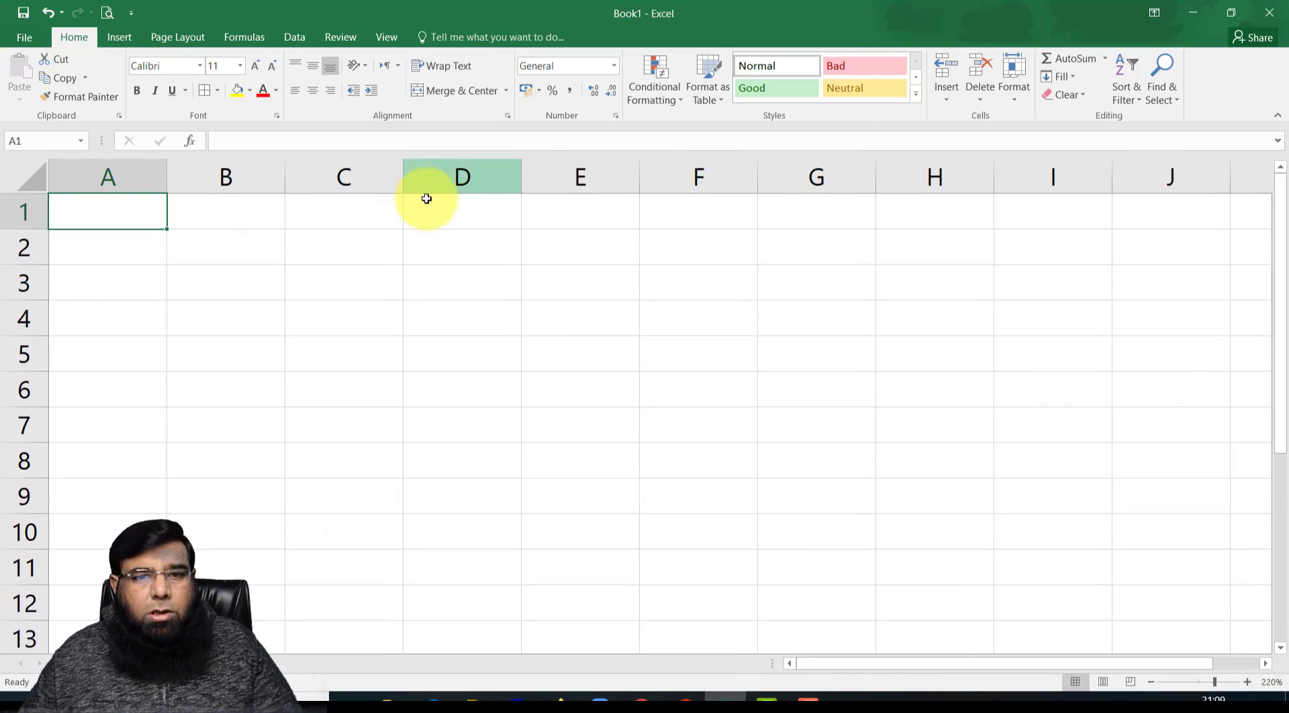
pyautogui.write('422342')
pyautogui.scroll(-1, 439, 219)
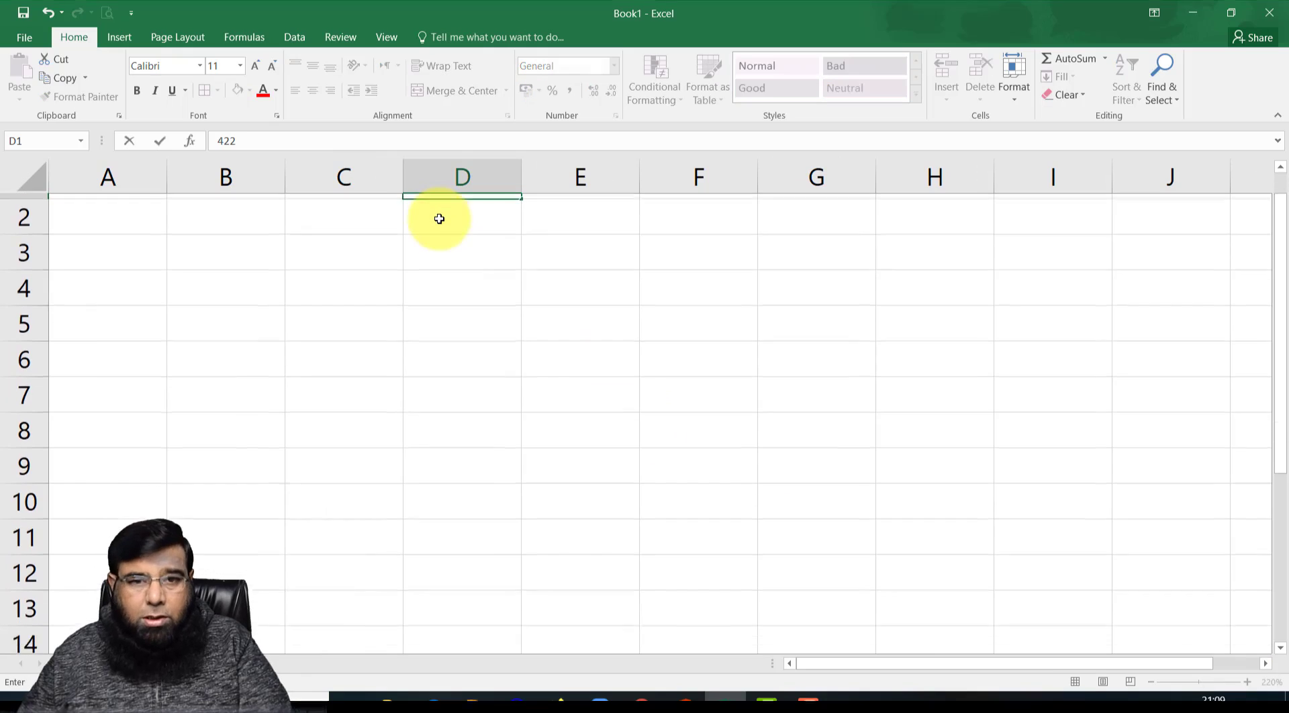
pyautogui.press('BackSpace')
pyautogui.press('BackSpace')
pyautogui.press('BackSpace')
pyautogui.press('BackSpace')
pyautogui.write('2344')
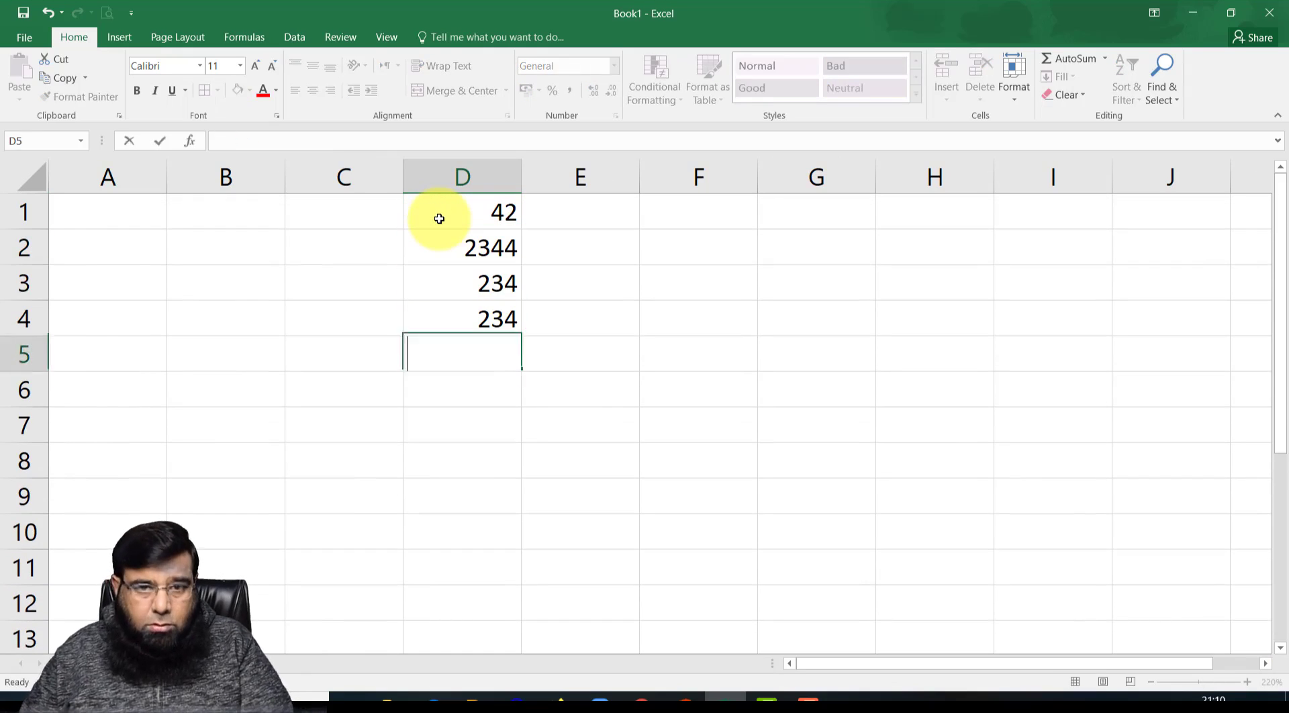
pyautogui.write(' 234 234 234 24 2 23423 4')
pyautogui.press('Return')
pyautogui.click(495, 422)
pyautogui.write('234')
pyautogui.press('Return')
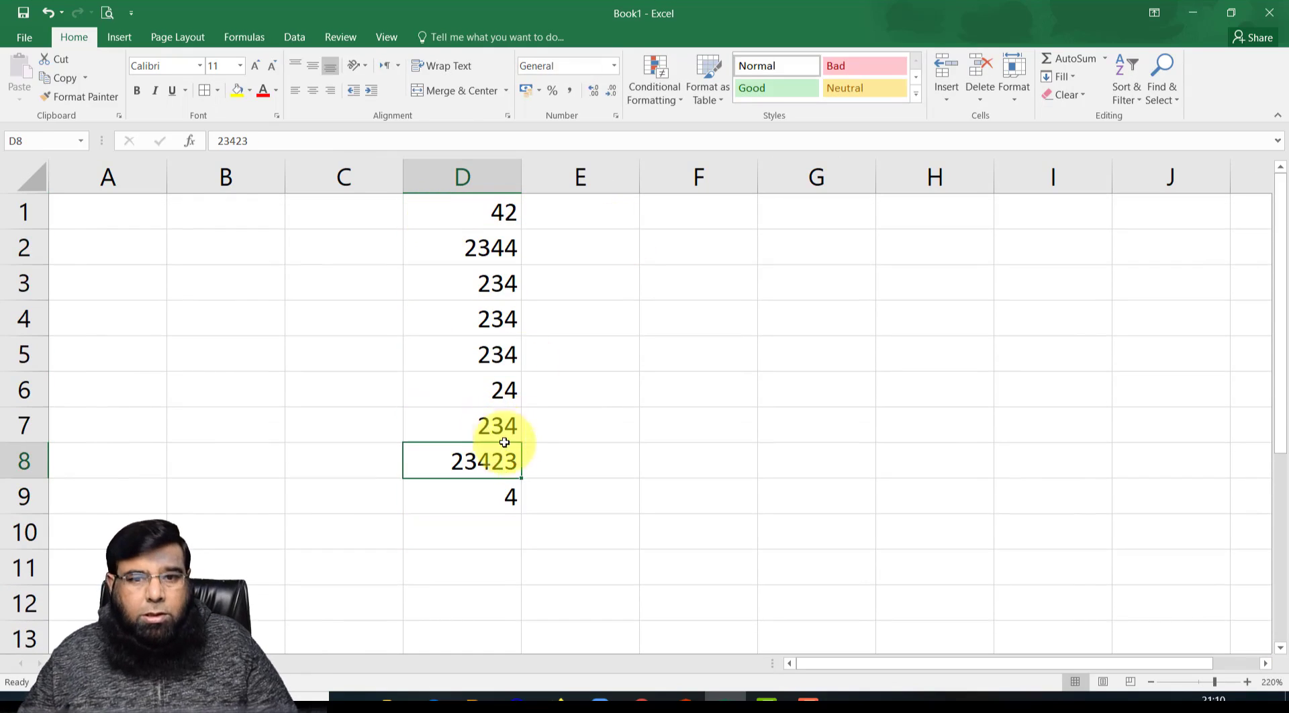
# Total D1:D9 in cell D10 with AutoSum, then clear the result
pyautogui.click(494, 525)
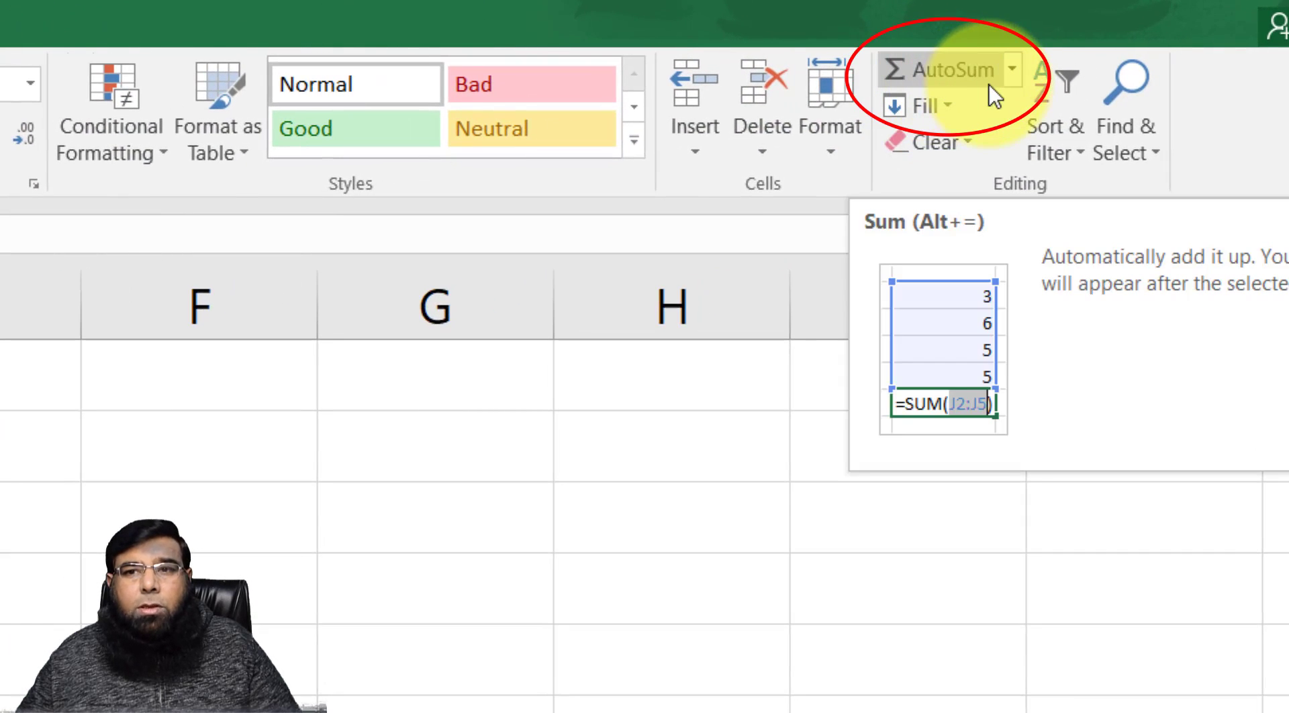
pyautogui.click(941, 80)
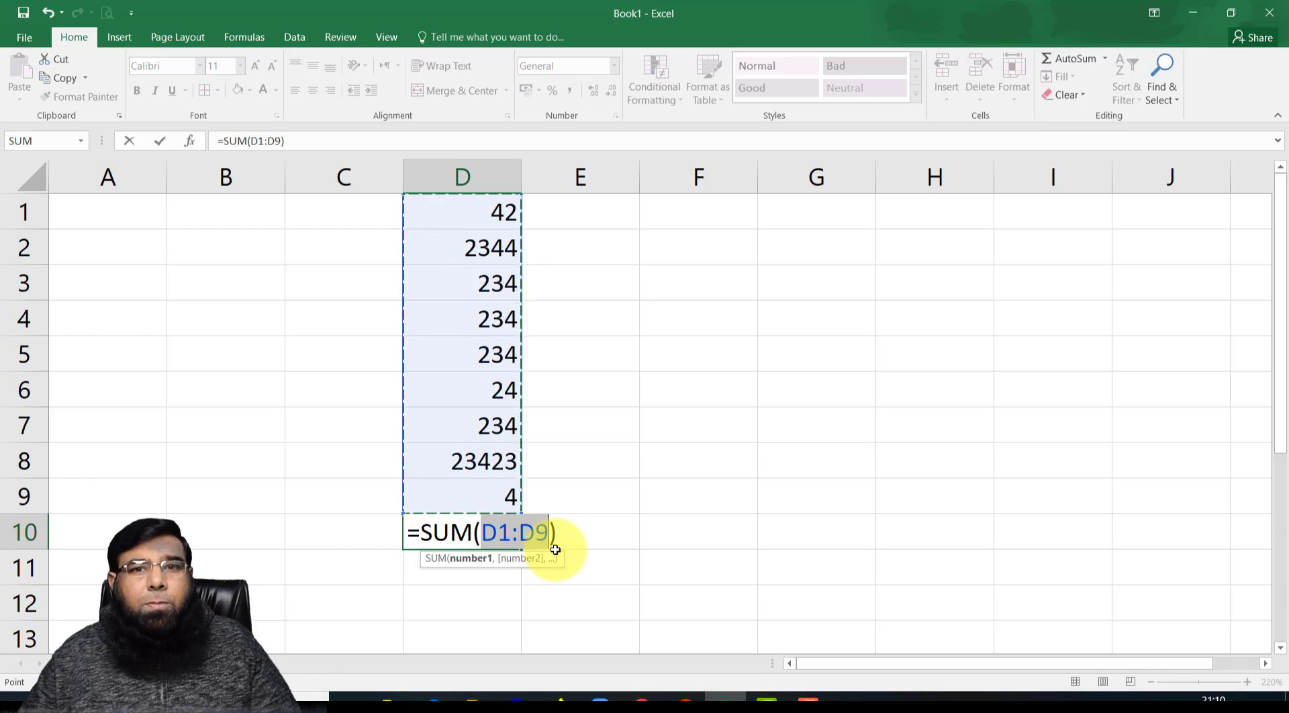
pyautogui.press('Return')
pyautogui.click(481, 545)
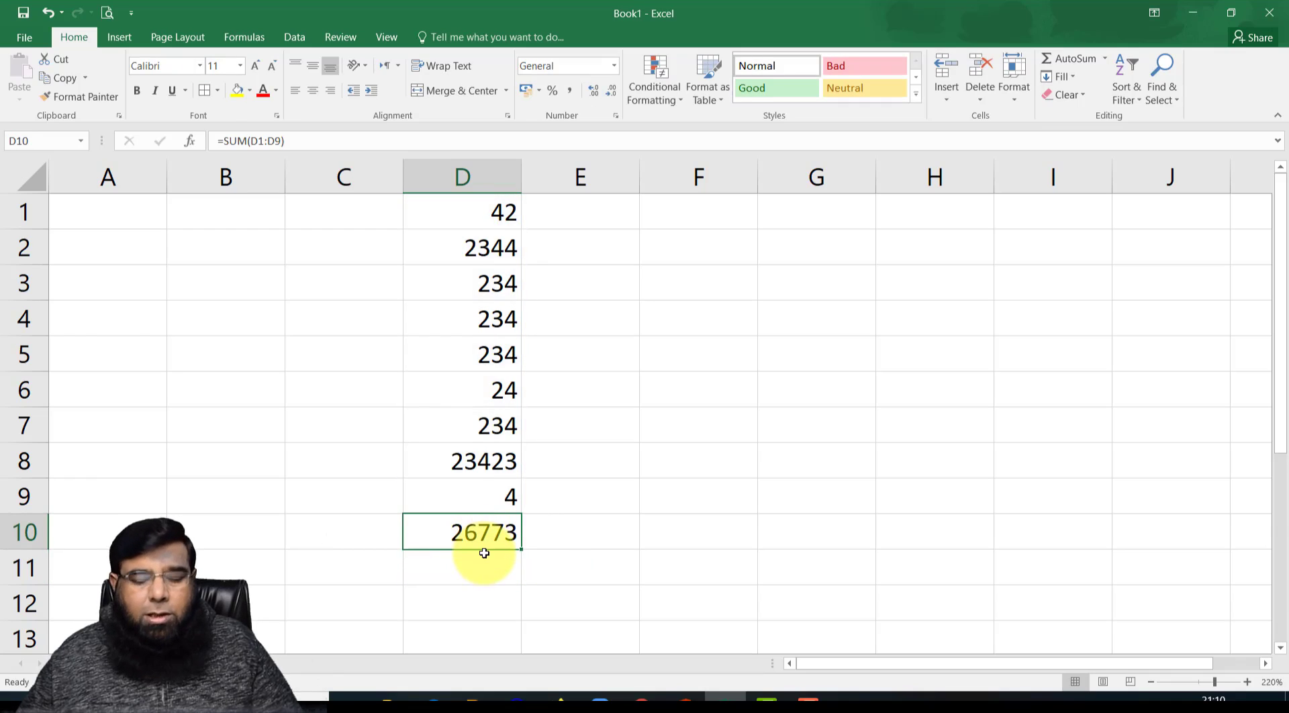
pyautogui.press('Delete')
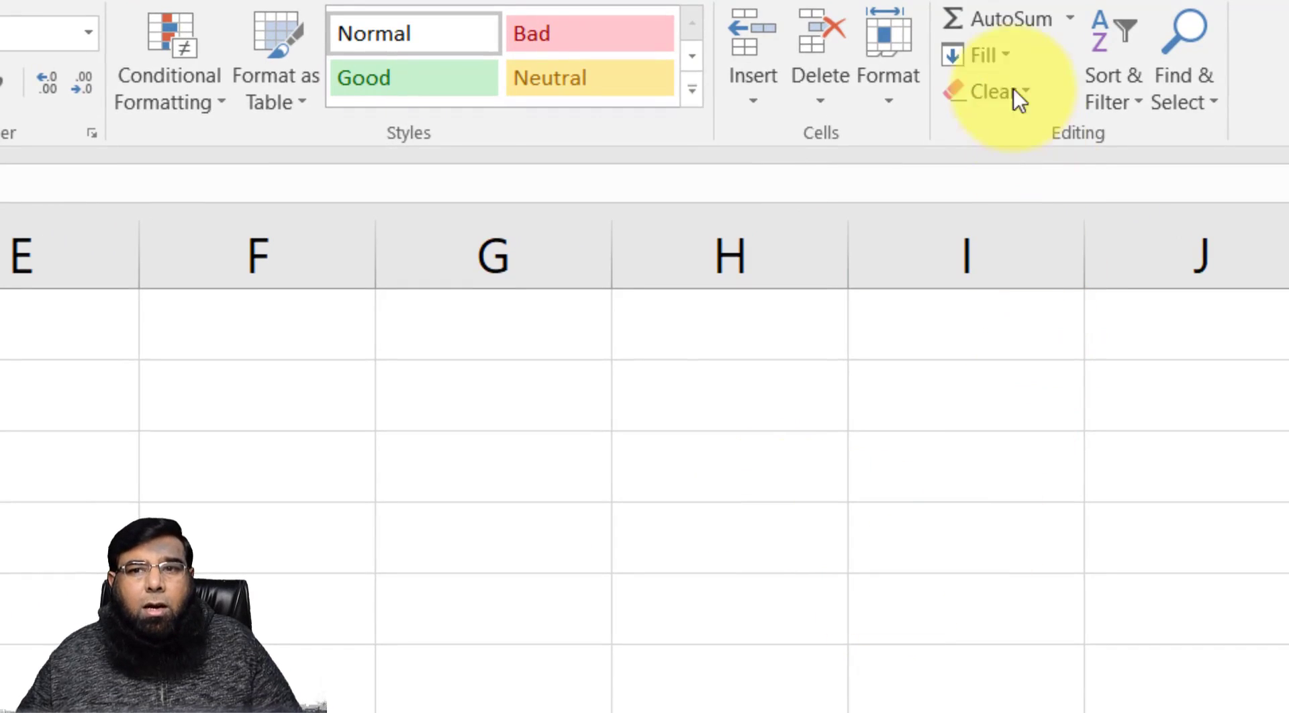
# Calculate the average of D1:D9 in cell D10 using AutoSum's Average function, then clear the result
pyautogui.click(1075, 30)
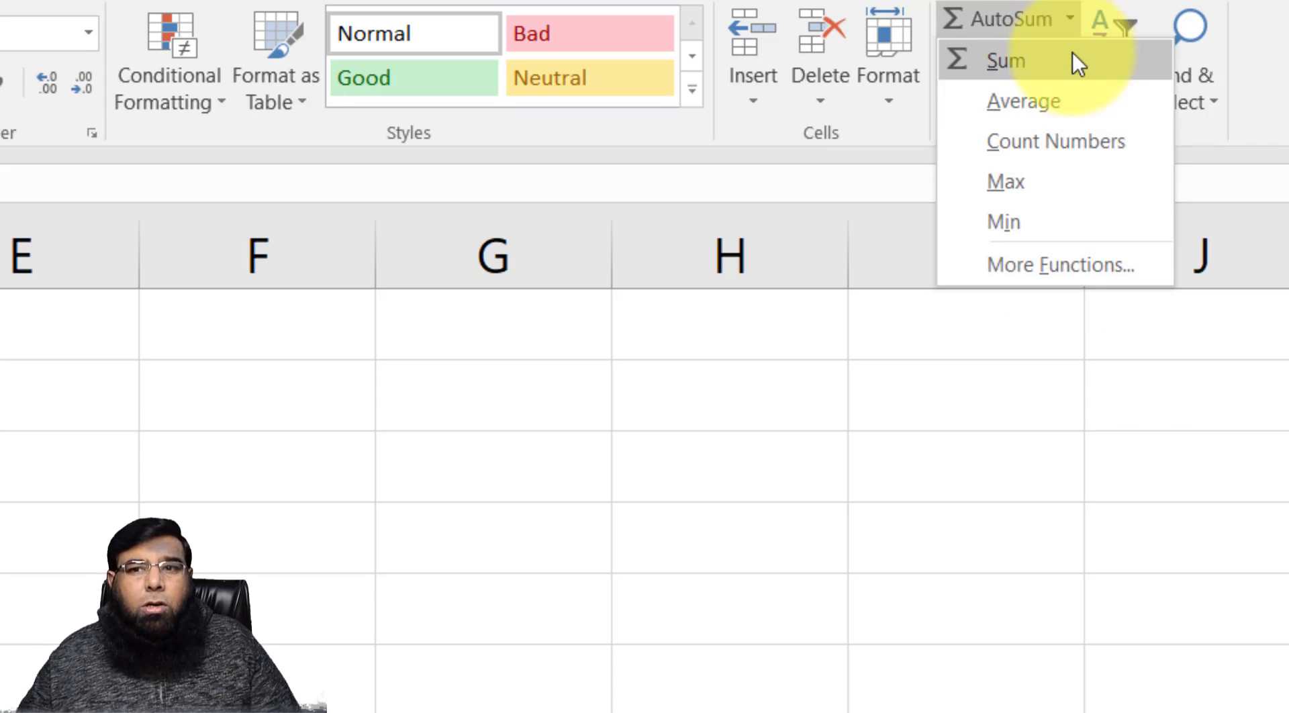
pyautogui.click(1064, 101)
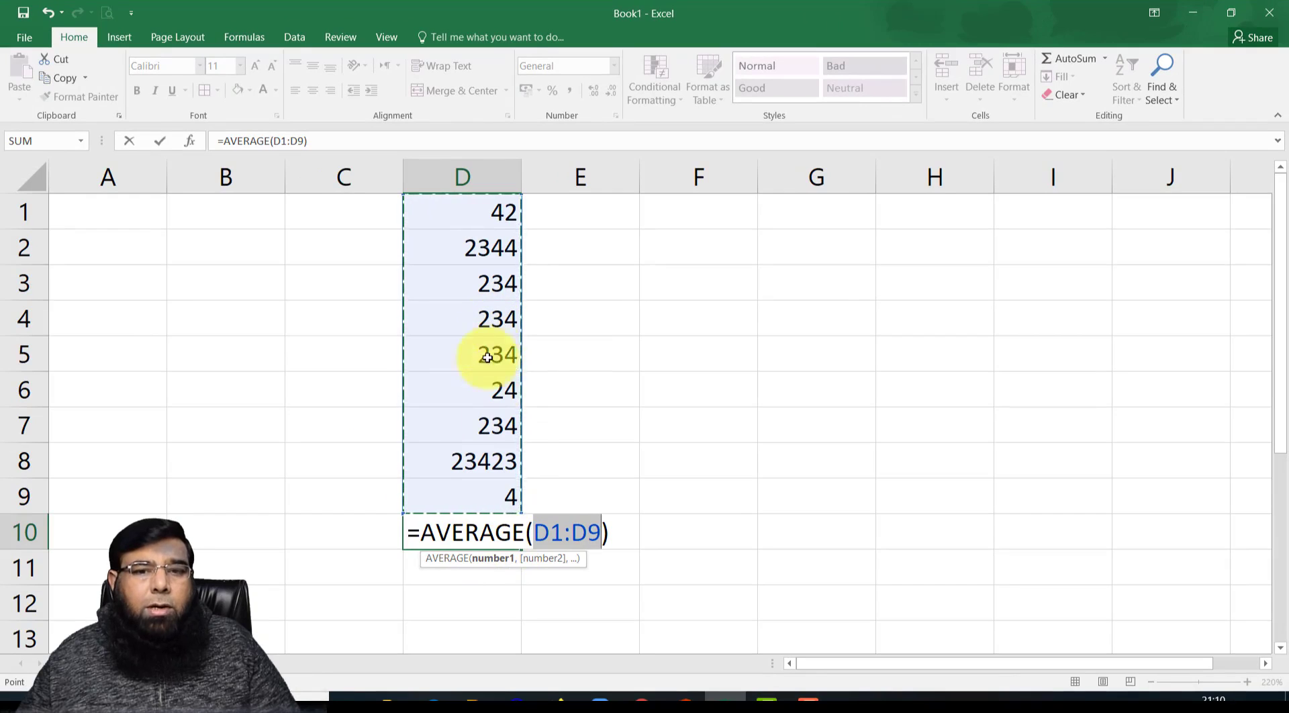
pyautogui.press('Return')
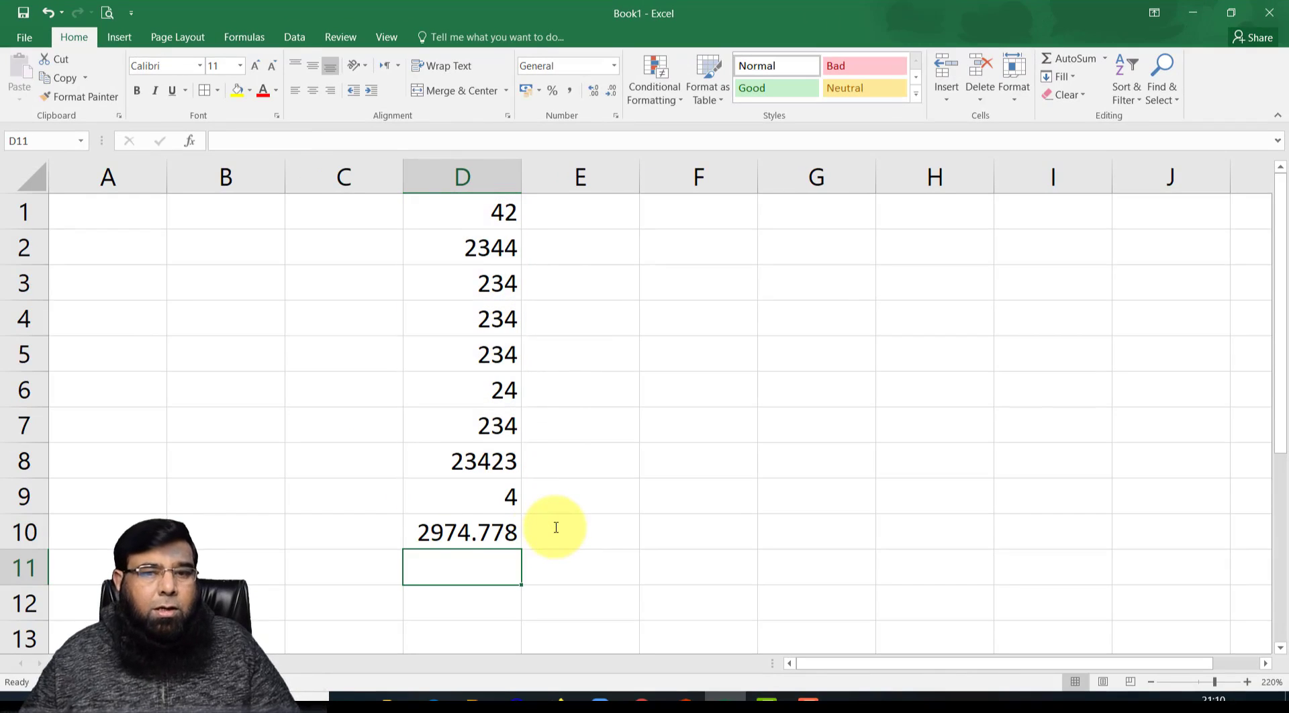
pyautogui.click(447, 541)
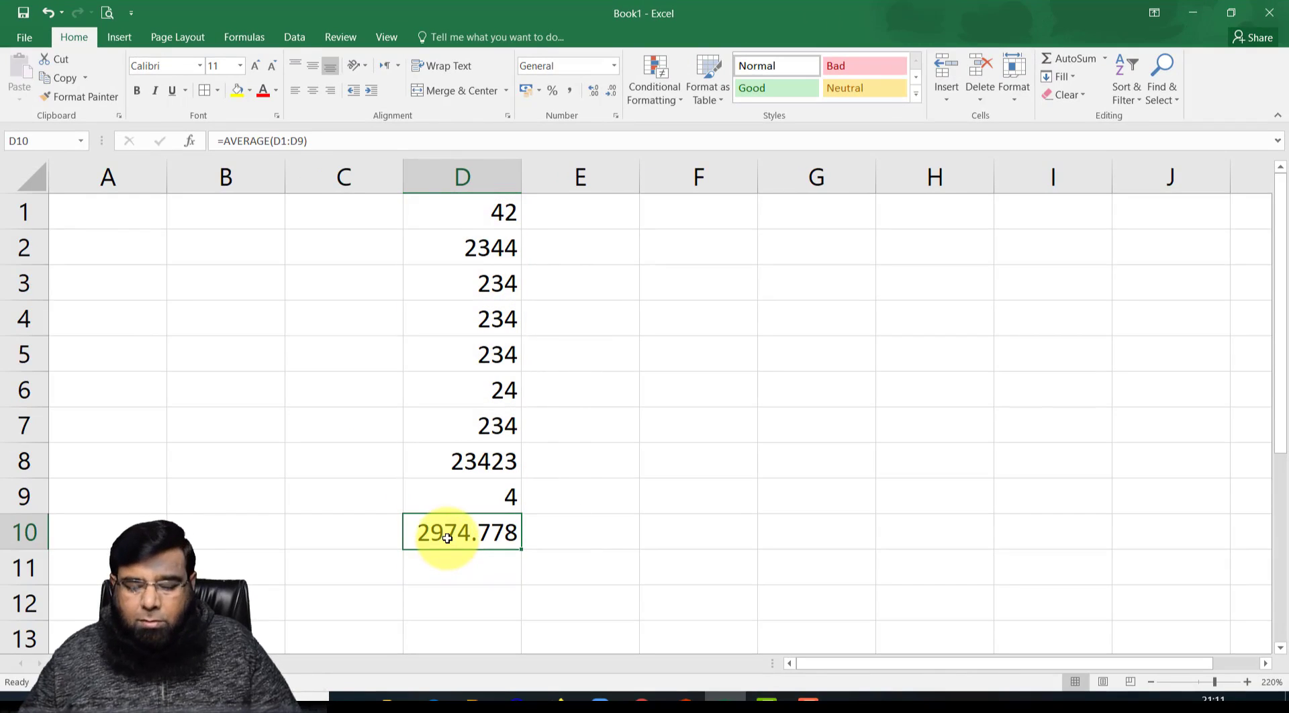
pyautogui.press('Delete')
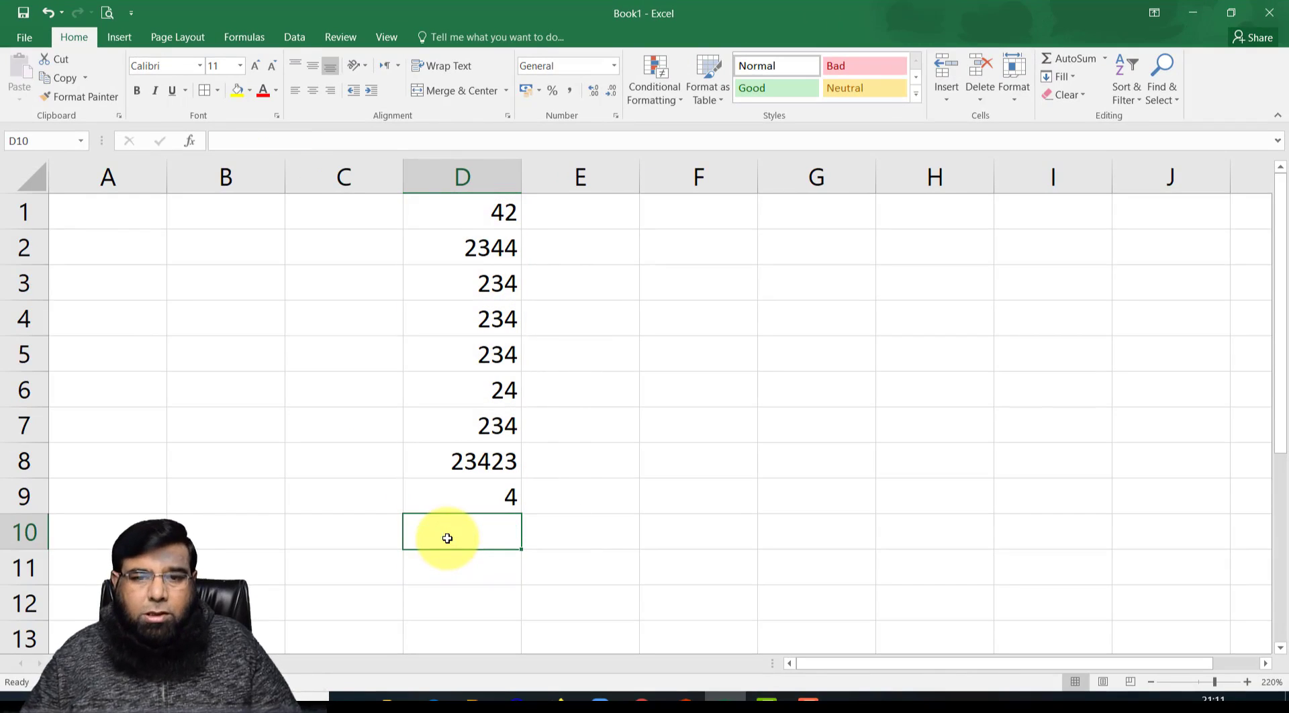
# Count the numbers in D1:D9 in cell D10 using AutoSum's Count Numbers function
pyautogui.click(1104, 59)
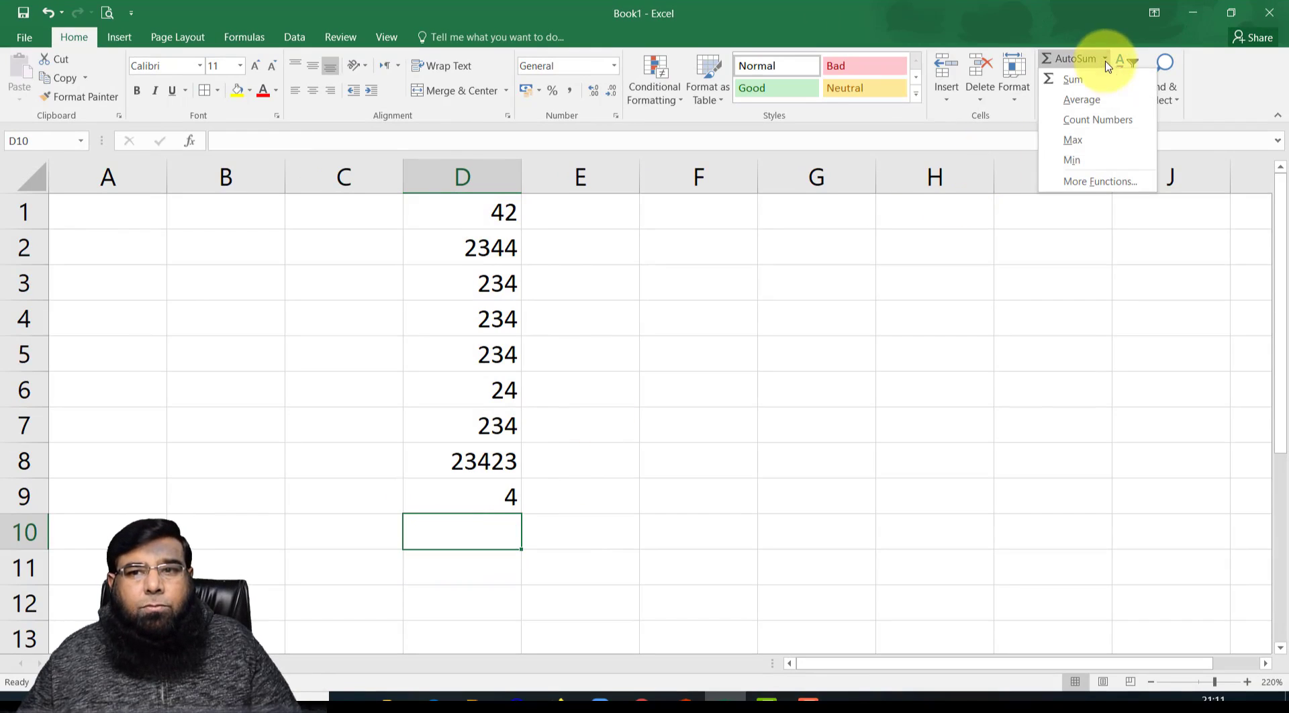
pyautogui.click(1092, 121)
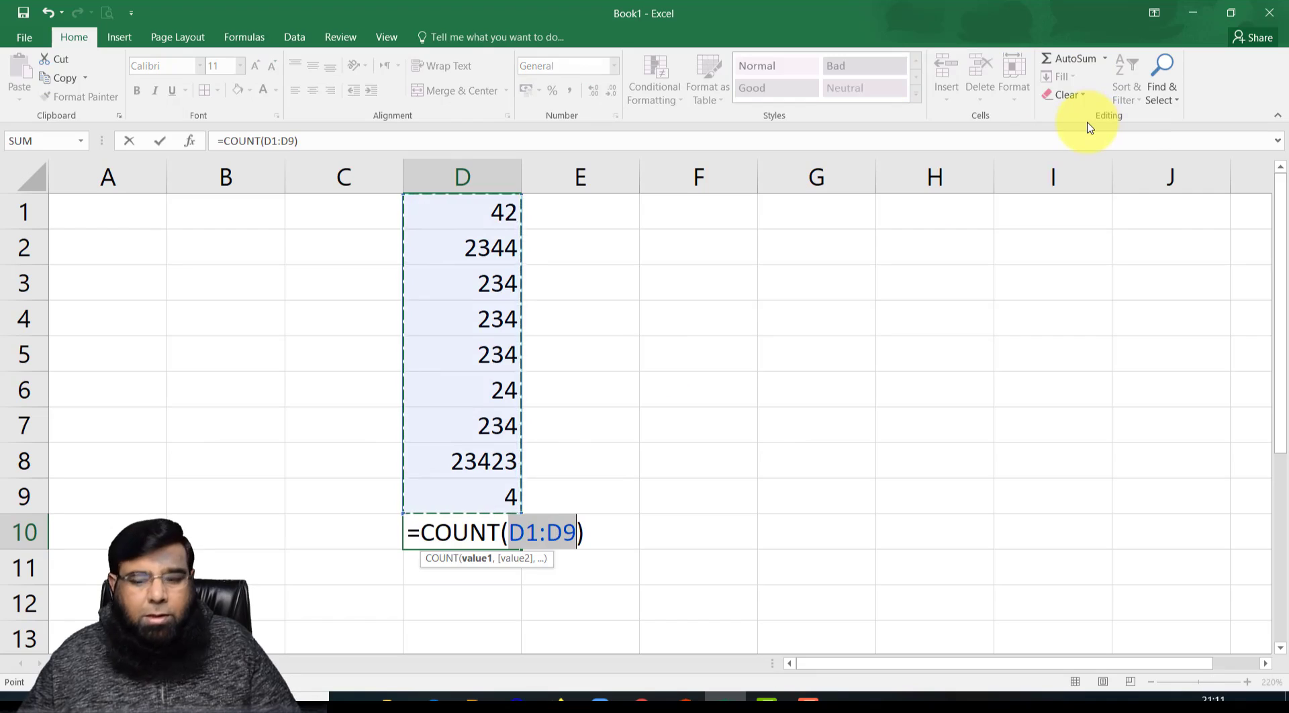
pyautogui.press('Return')
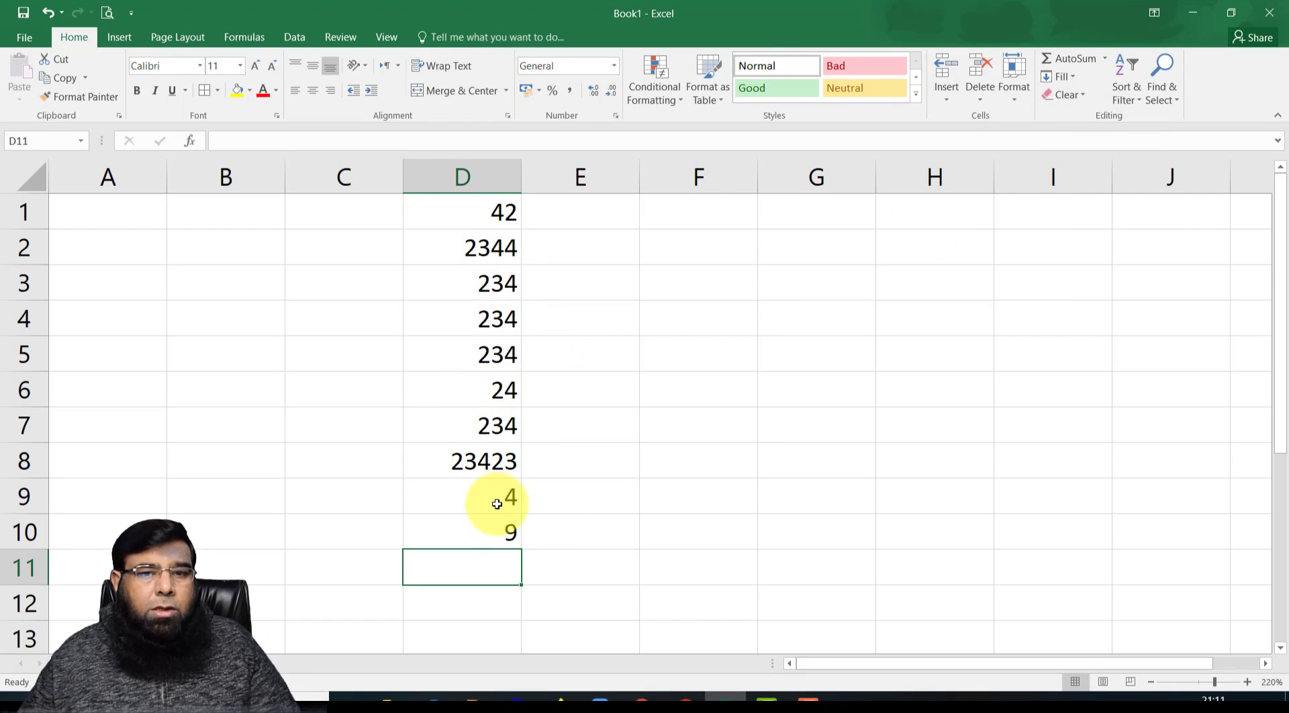
# Replace the count in D10 with AutoSum's Max function over D1:D9, then clear the cell
pyautogui.click(495, 531)
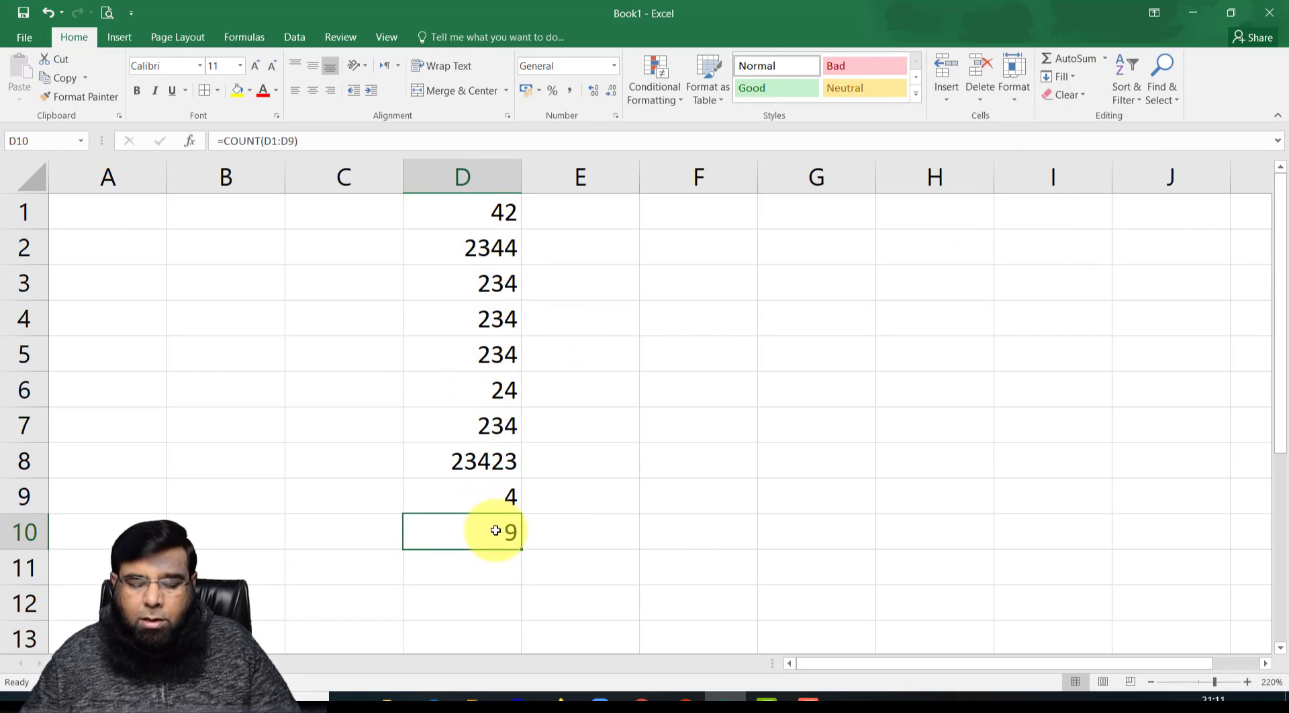
pyautogui.click(1104, 59)
pyautogui.click(1089, 144)
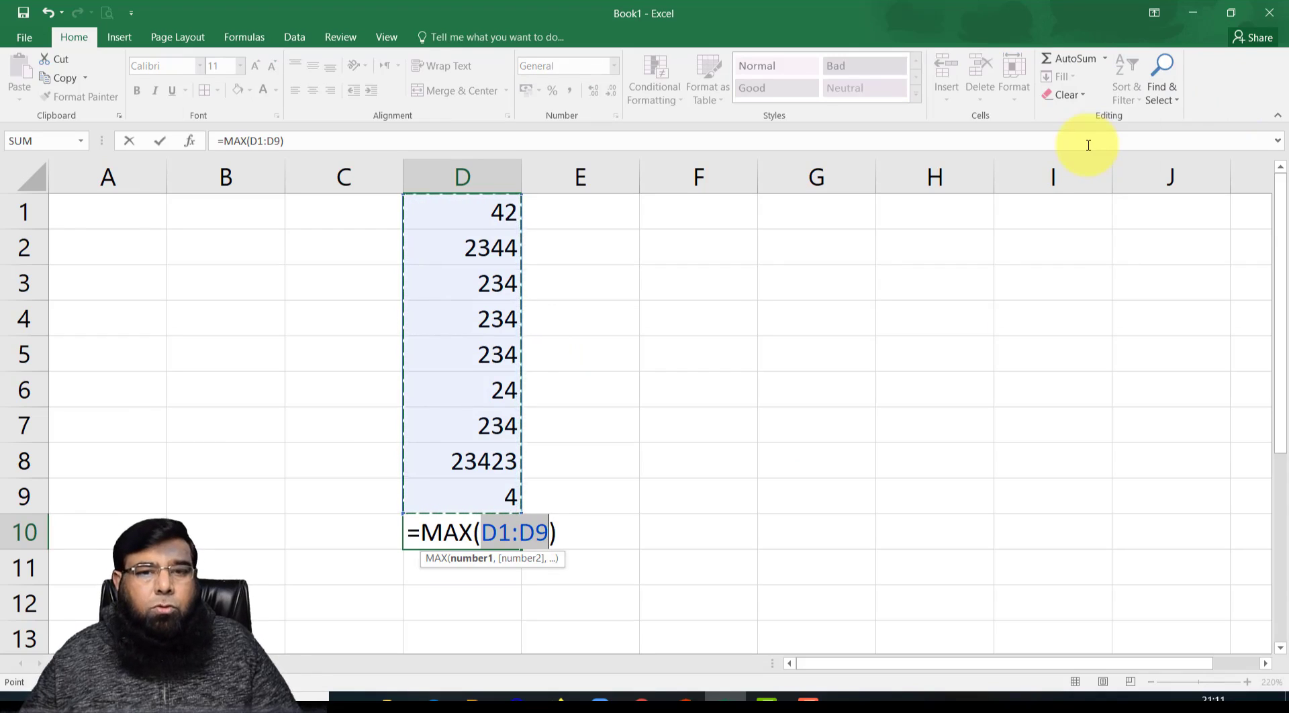
pyautogui.press('Return')
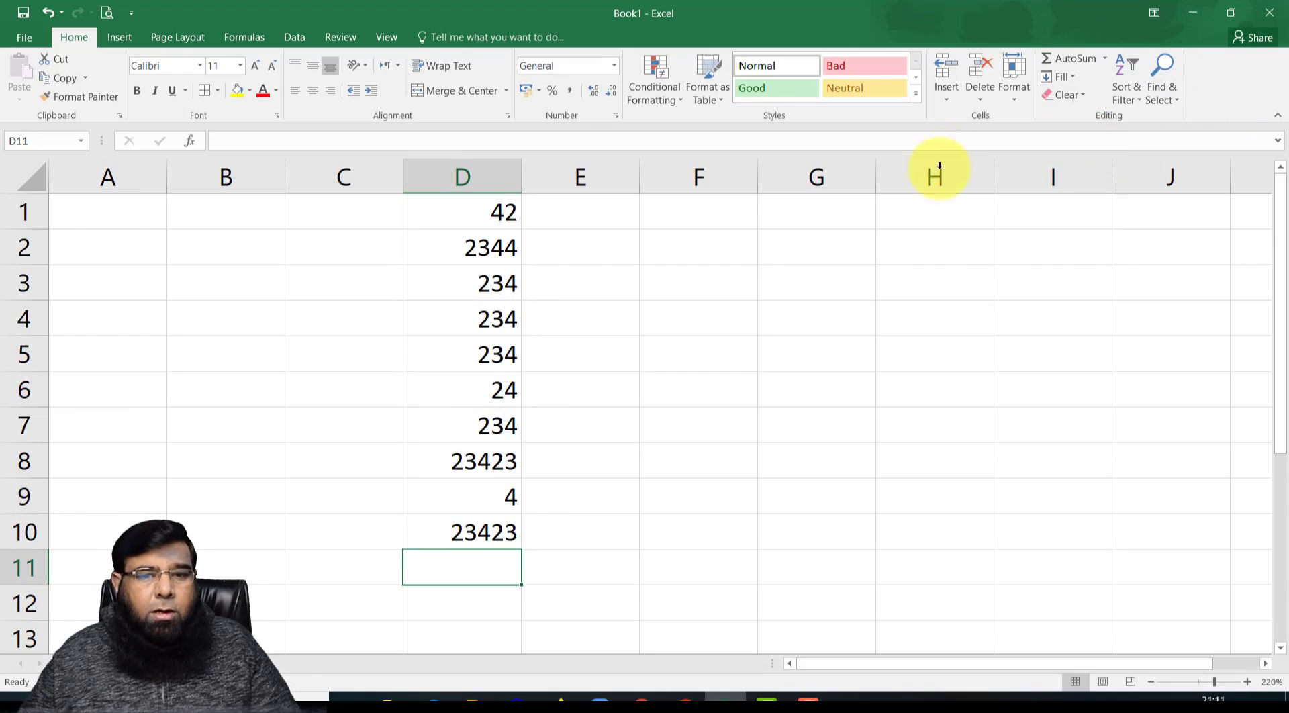
pyautogui.click(474, 536)
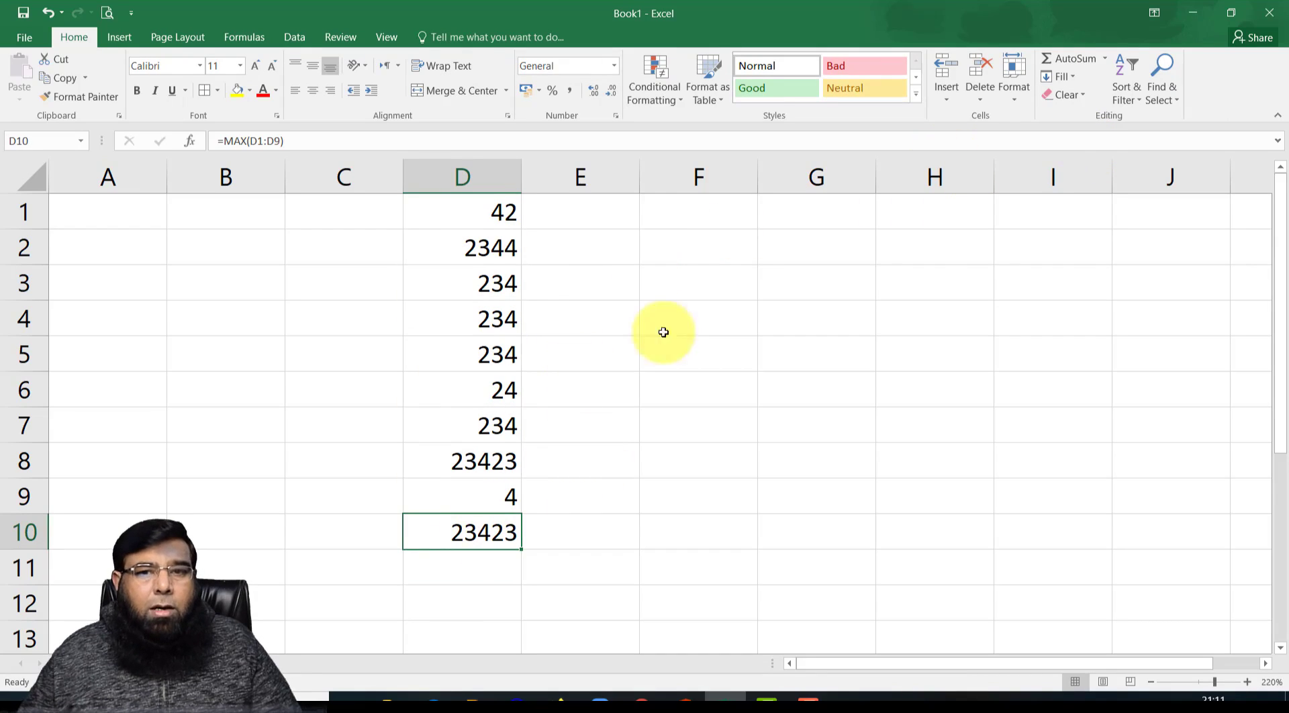
pyautogui.press('Delete')
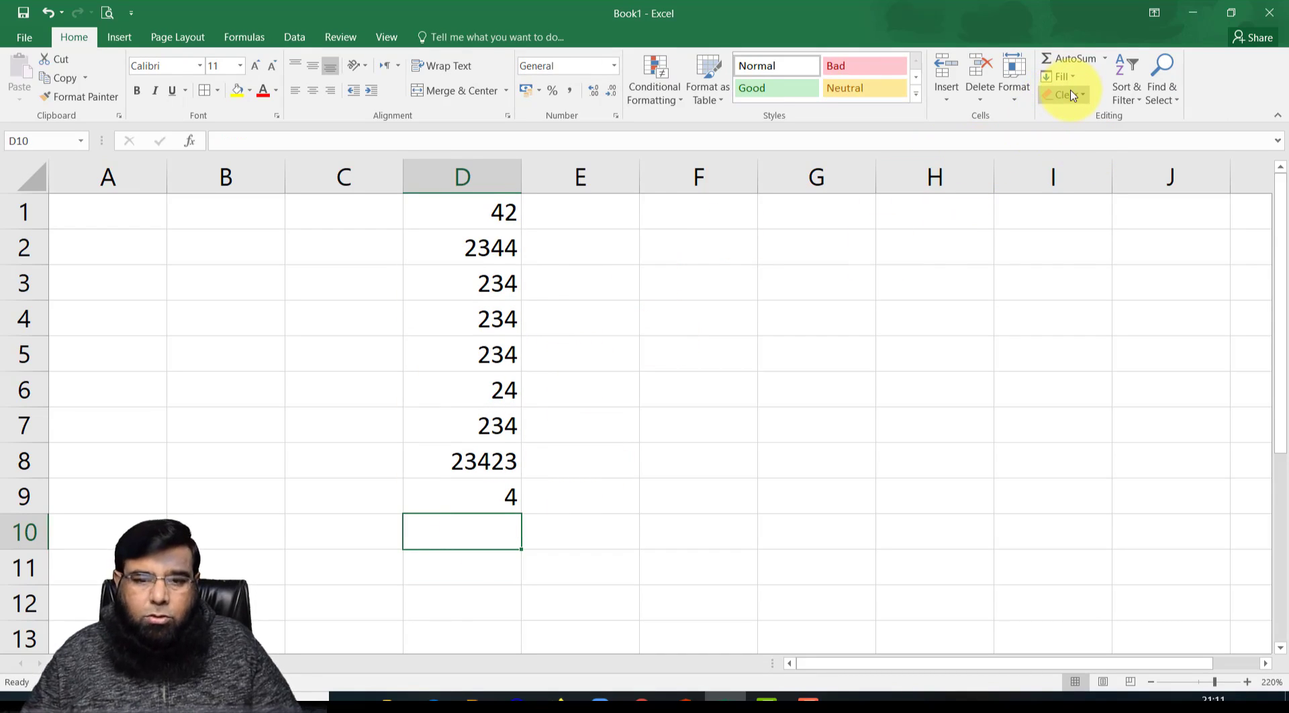
# Find the smallest value of D1:D9 in cell D10 using AutoSum's Min function, then clear the result
pyautogui.click(1104, 58)
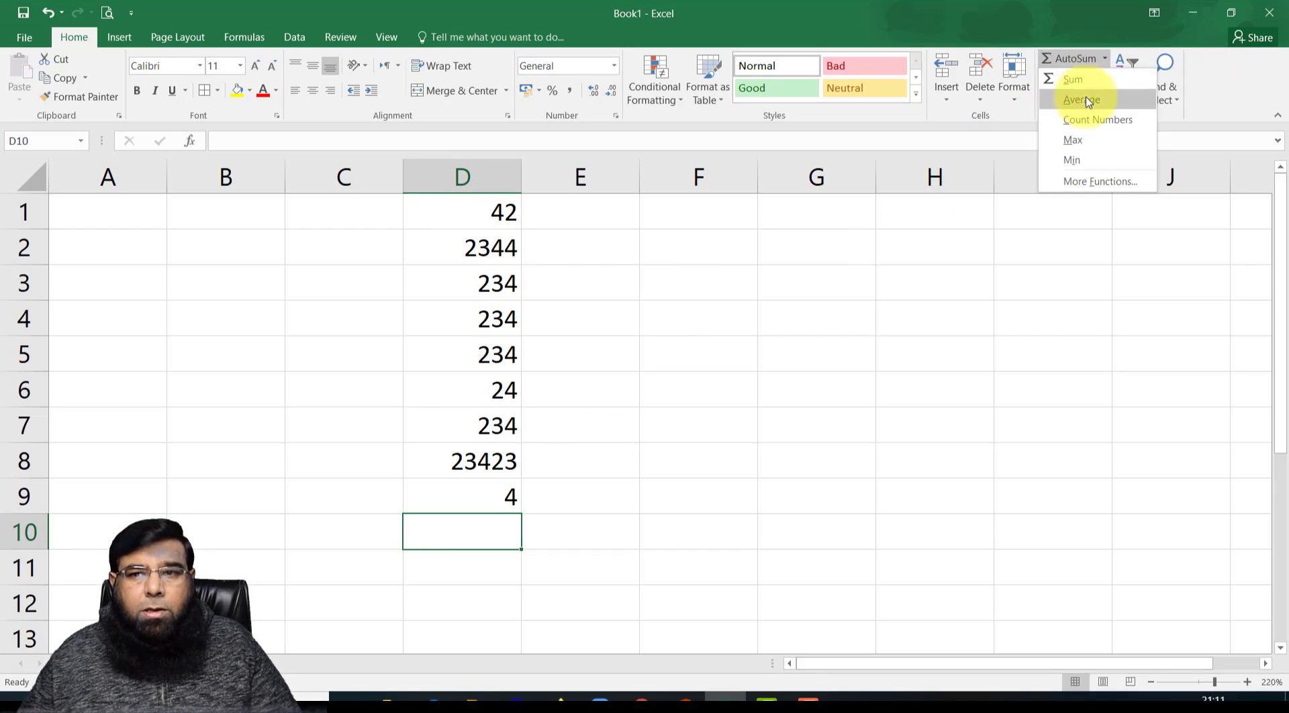
pyautogui.click(1073, 159)
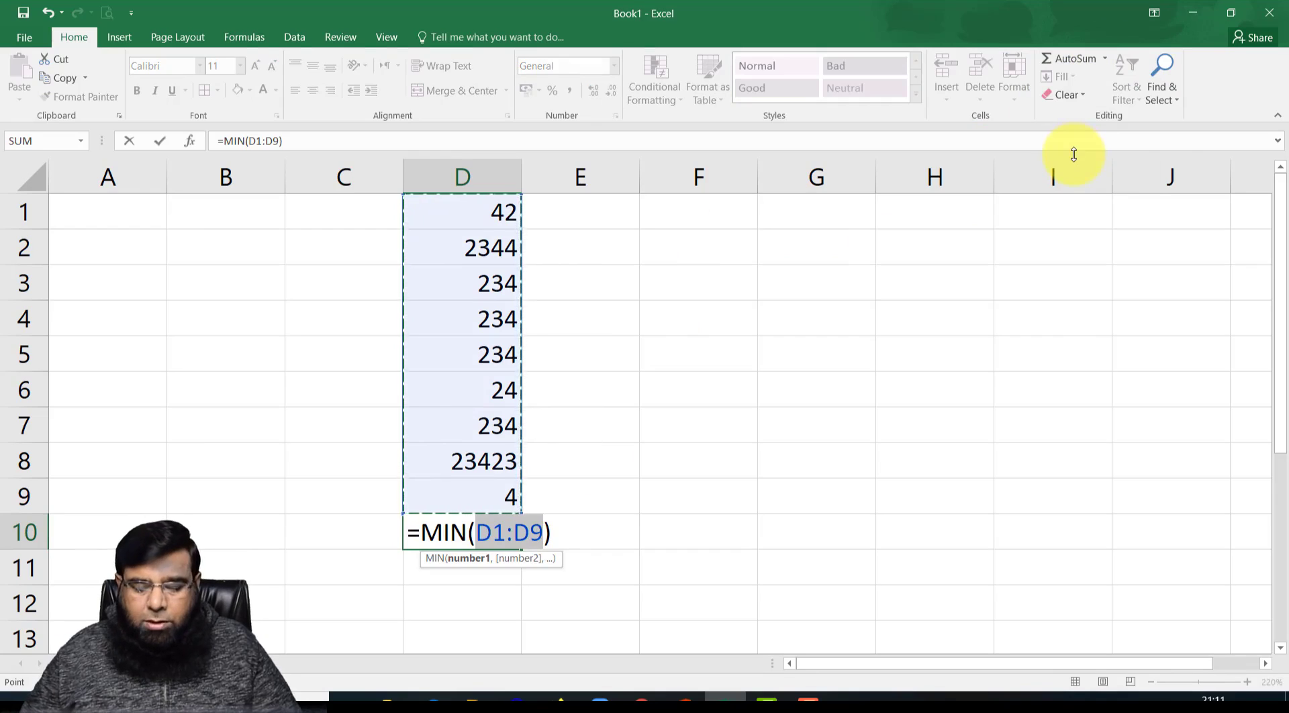
pyautogui.press('Return')
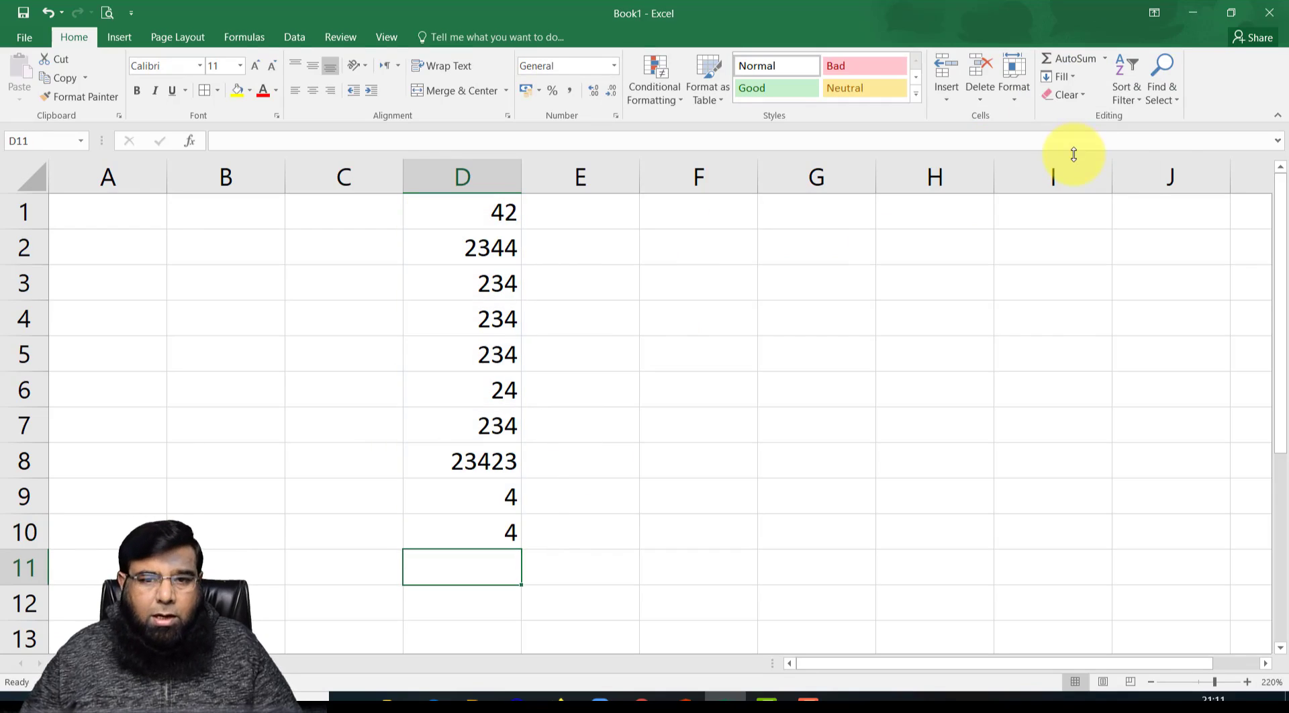
pyautogui.click(514, 531)
pyautogui.press('Delete')
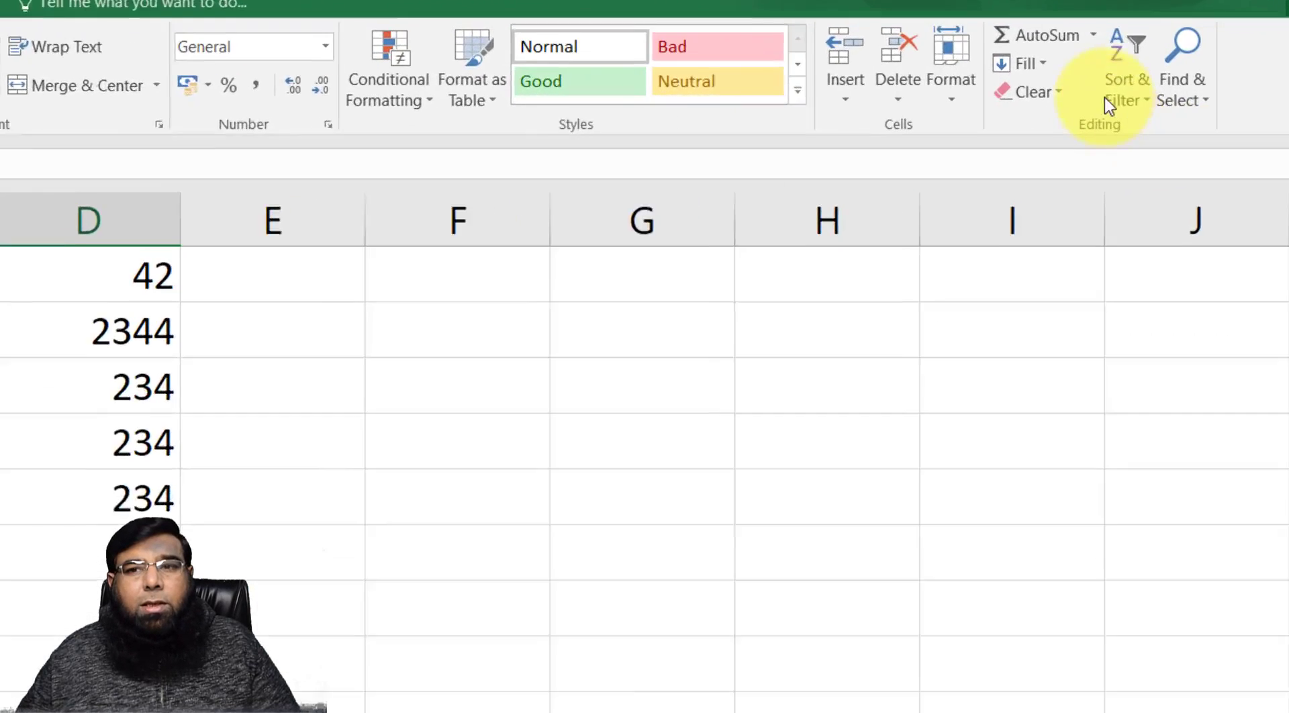
# Browse AutoSum's additional functions, read the description of MAX, and close the function list without inserting anything
pyautogui.click(1086, 14)
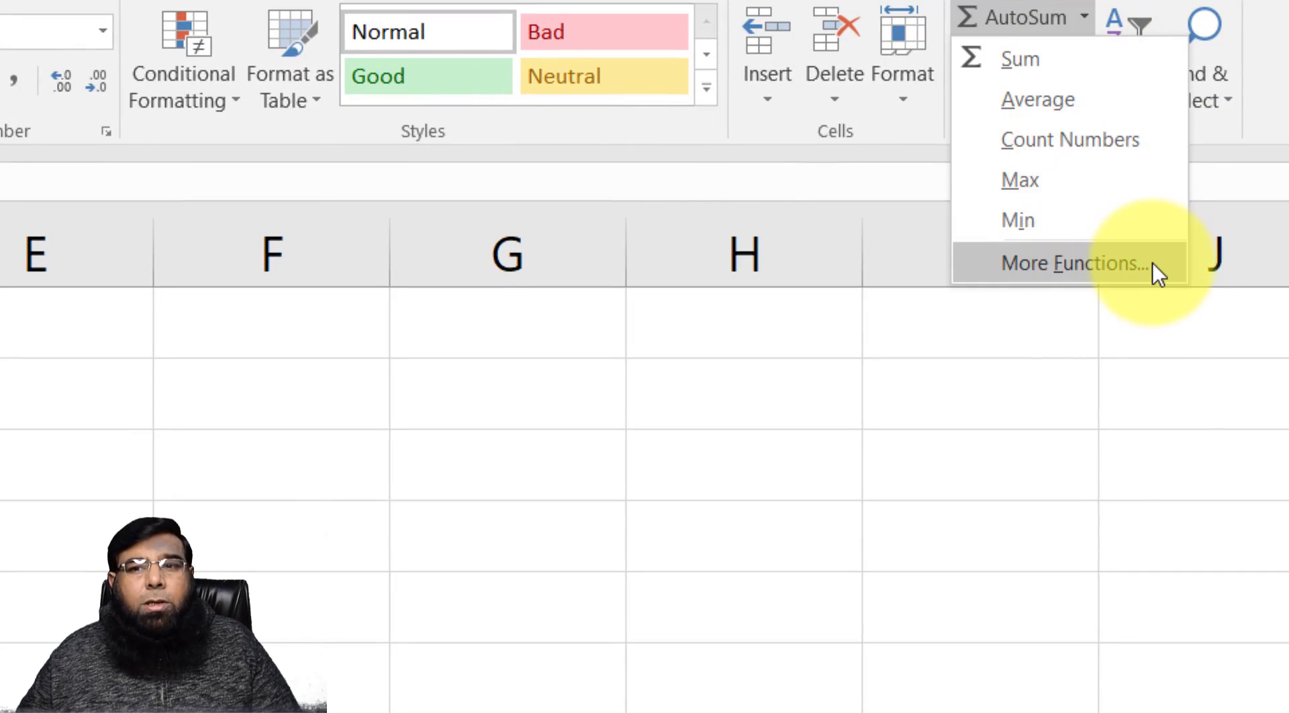
pyautogui.click(1153, 264)
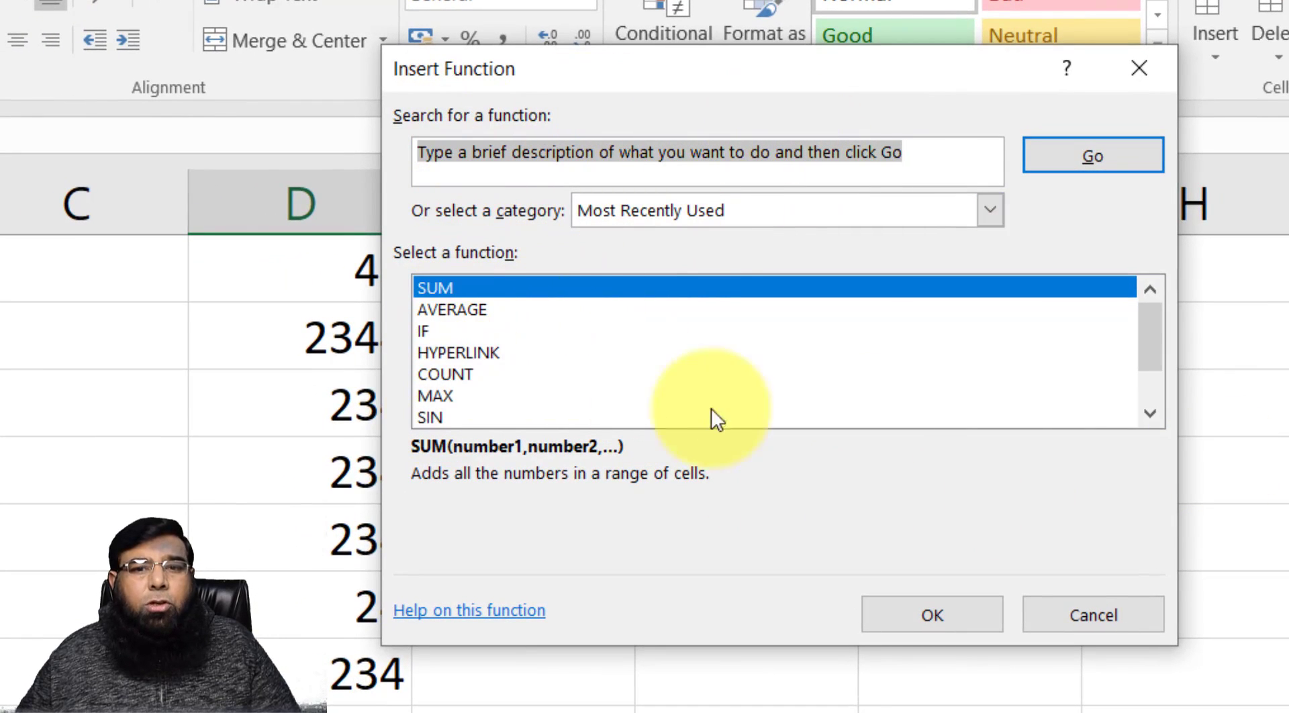
pyautogui.click(1150, 412)
pyautogui.doubleClick(1151, 410)
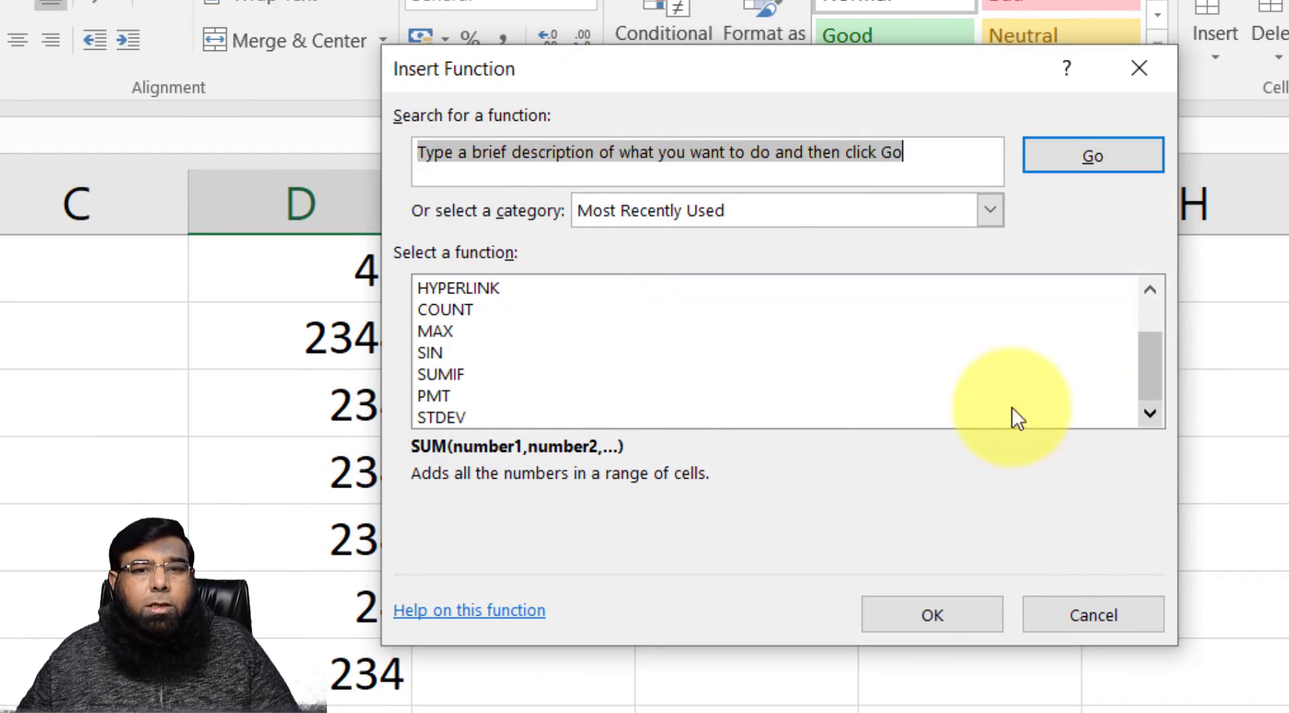
pyautogui.click(477, 328)
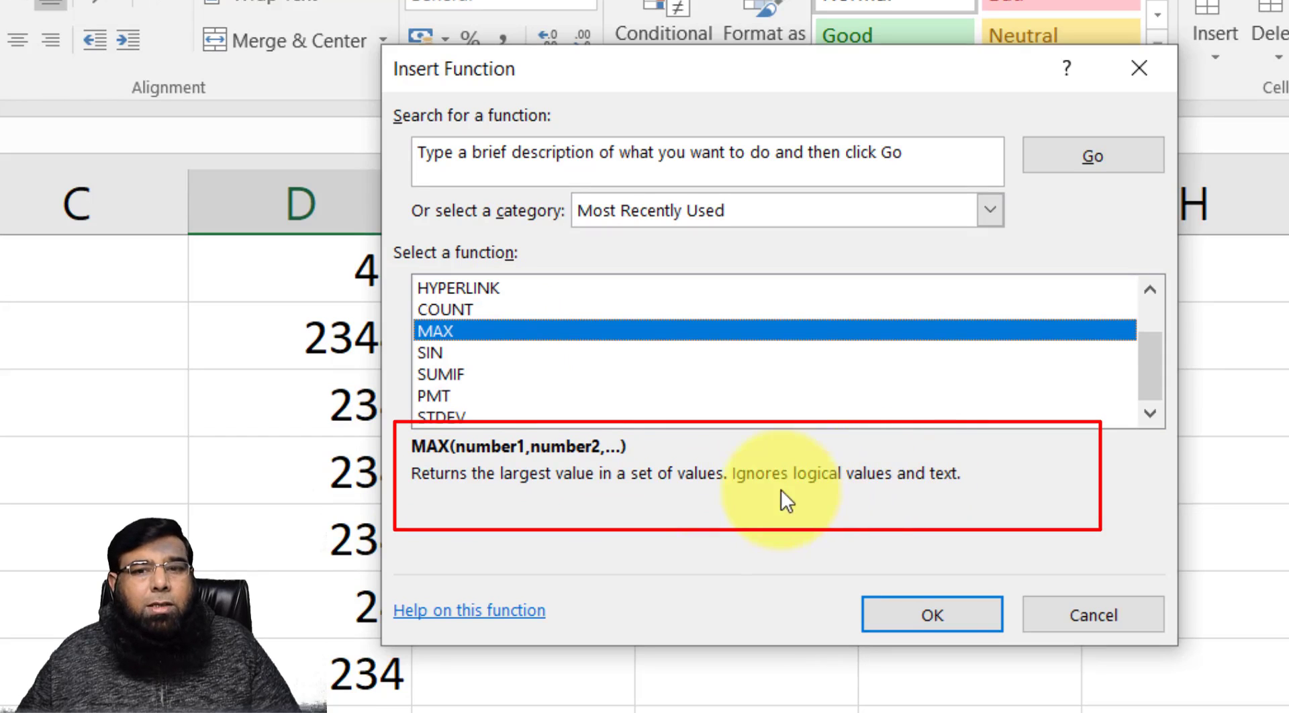
pyautogui.click(1097, 619)
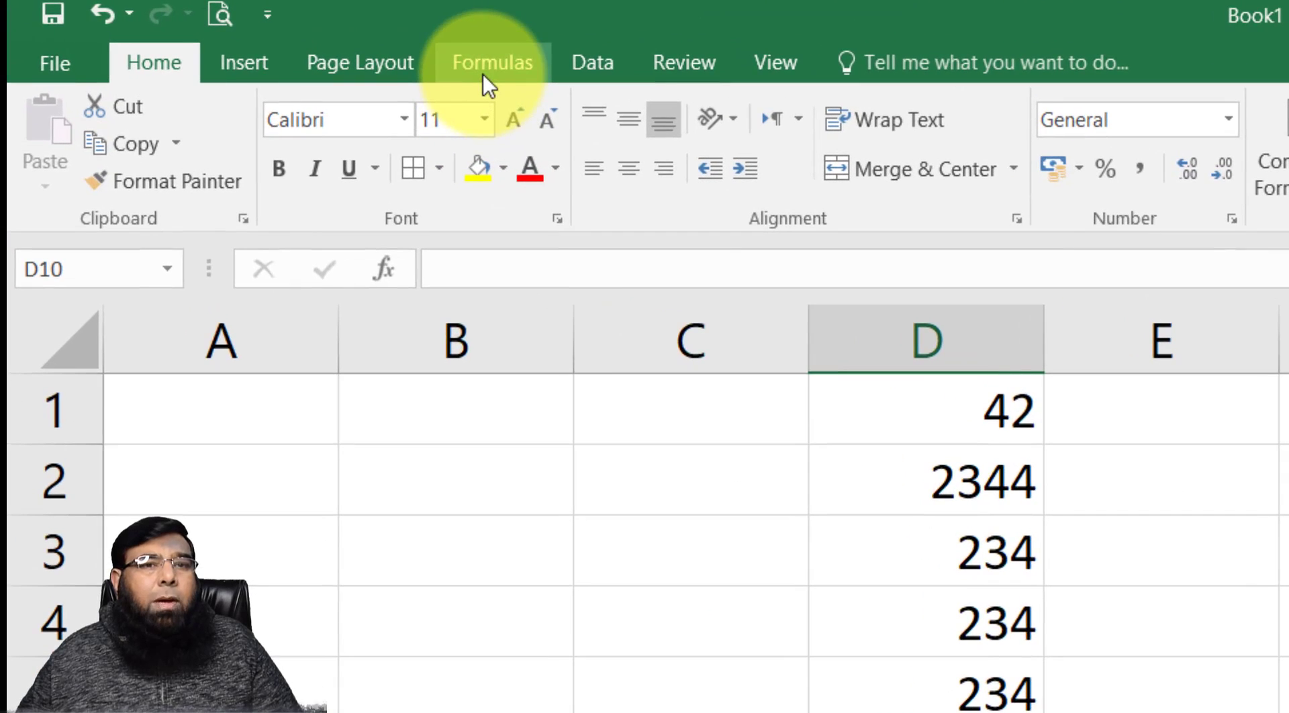
# View the Insert Function dialog from the formula tools, cancel it, and select cell E4
pyautogui.click(484, 71)
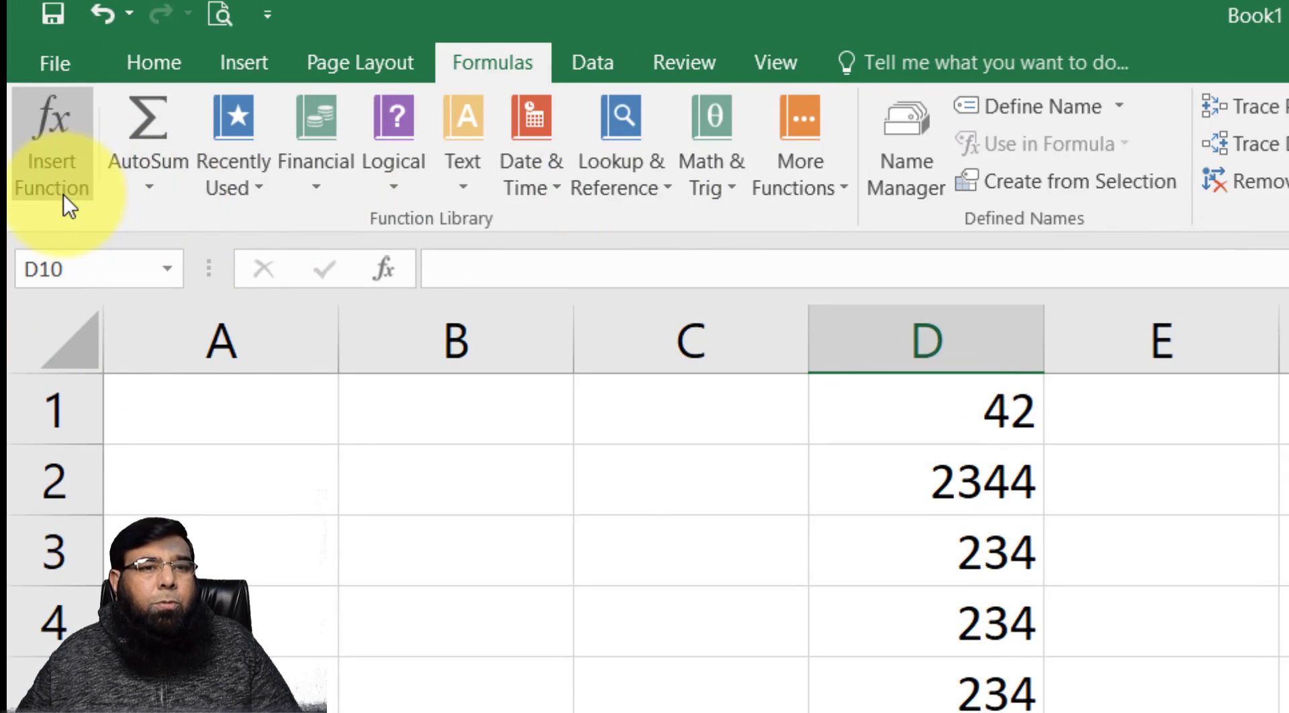
pyautogui.click(61, 160)
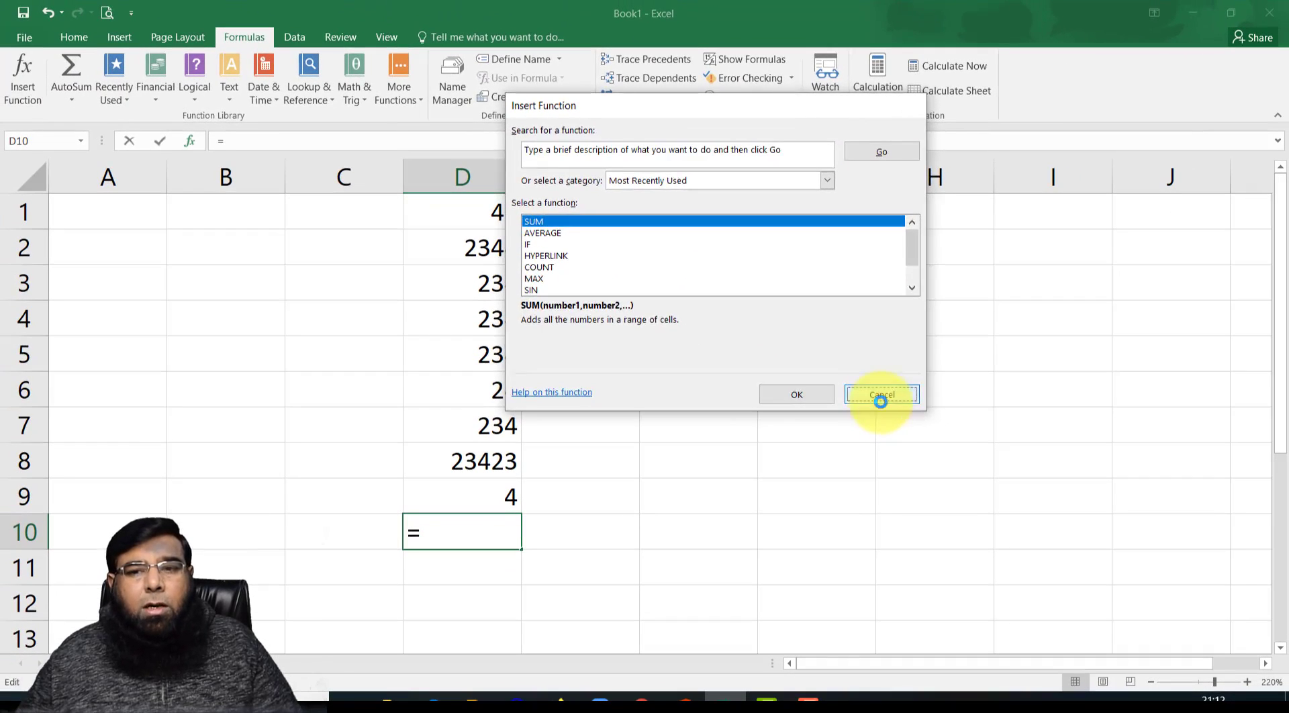
pyautogui.click(1096, 581)
pyautogui.click(569, 328)
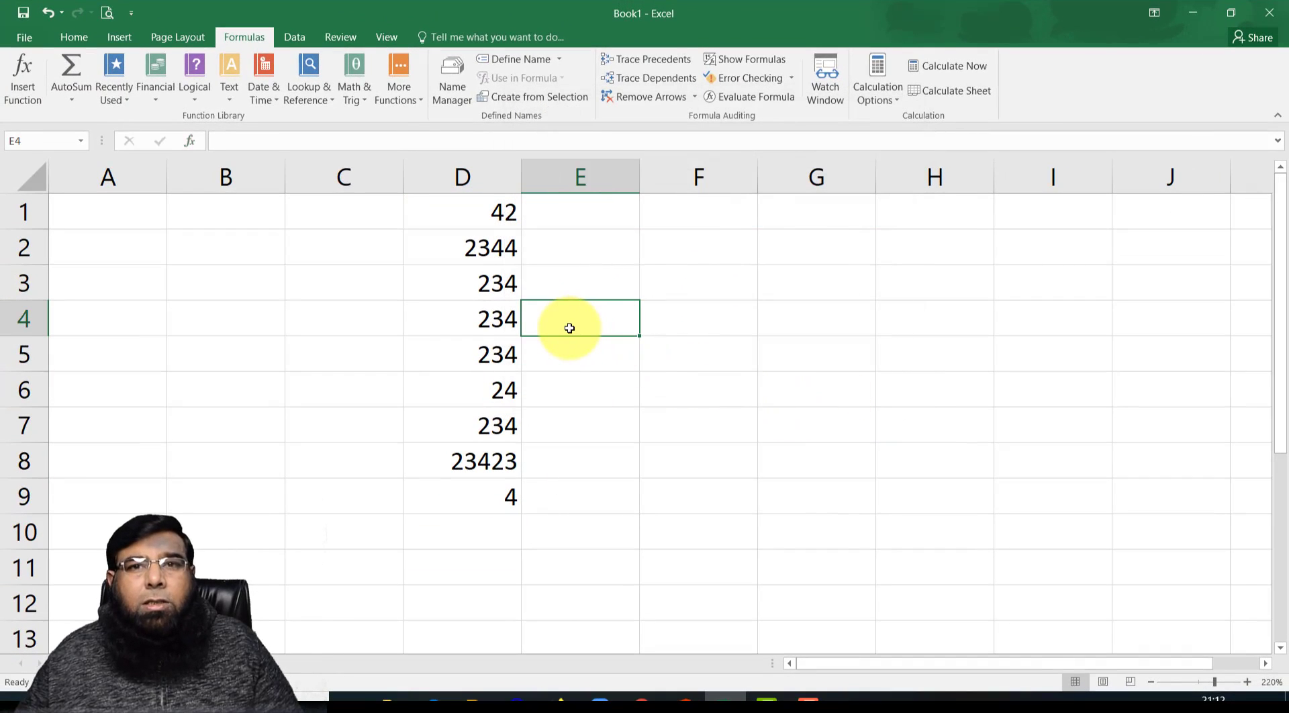